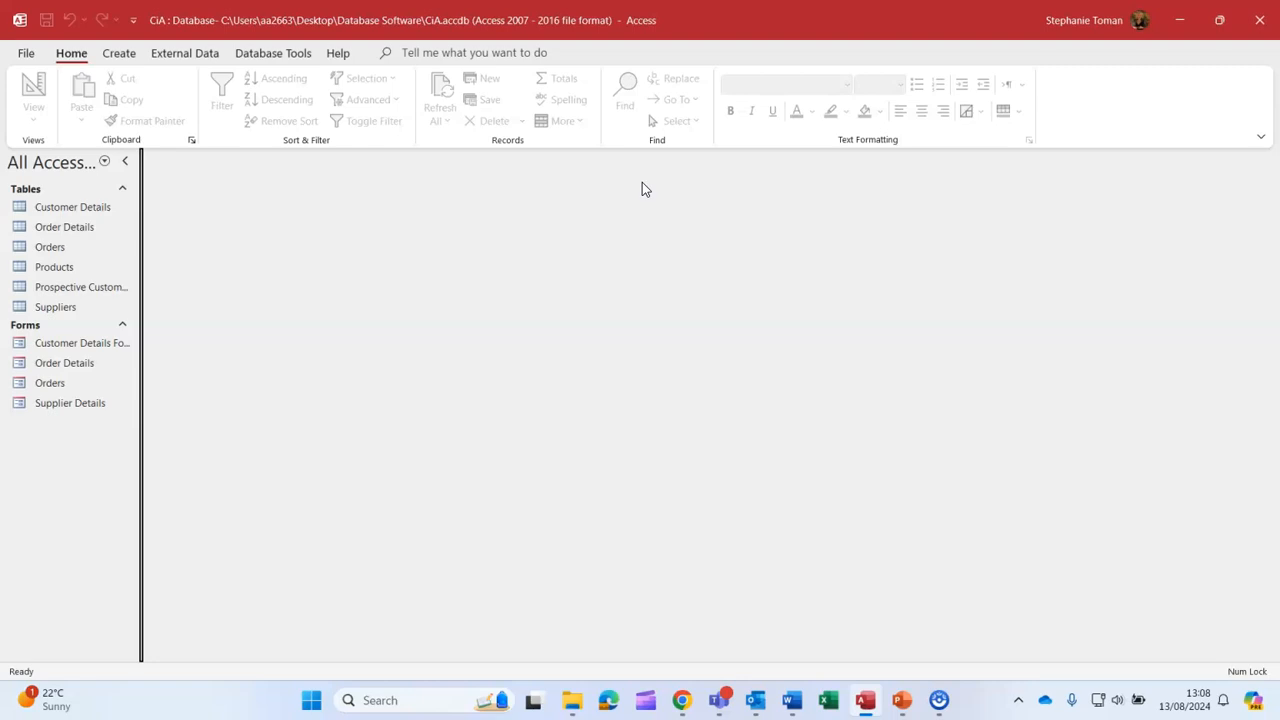
Create a new query in design view and add the Prospective Customers table to it.
click(577, 201)
click(122, 54)
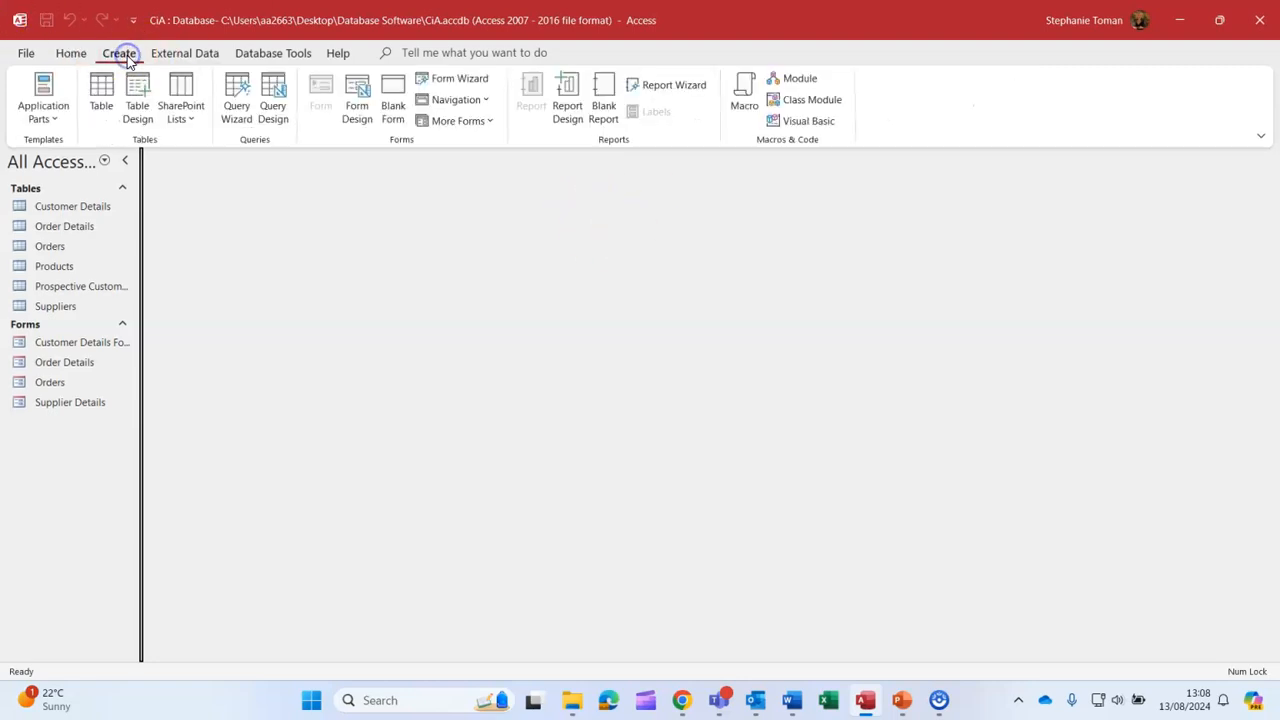
click(272, 96)
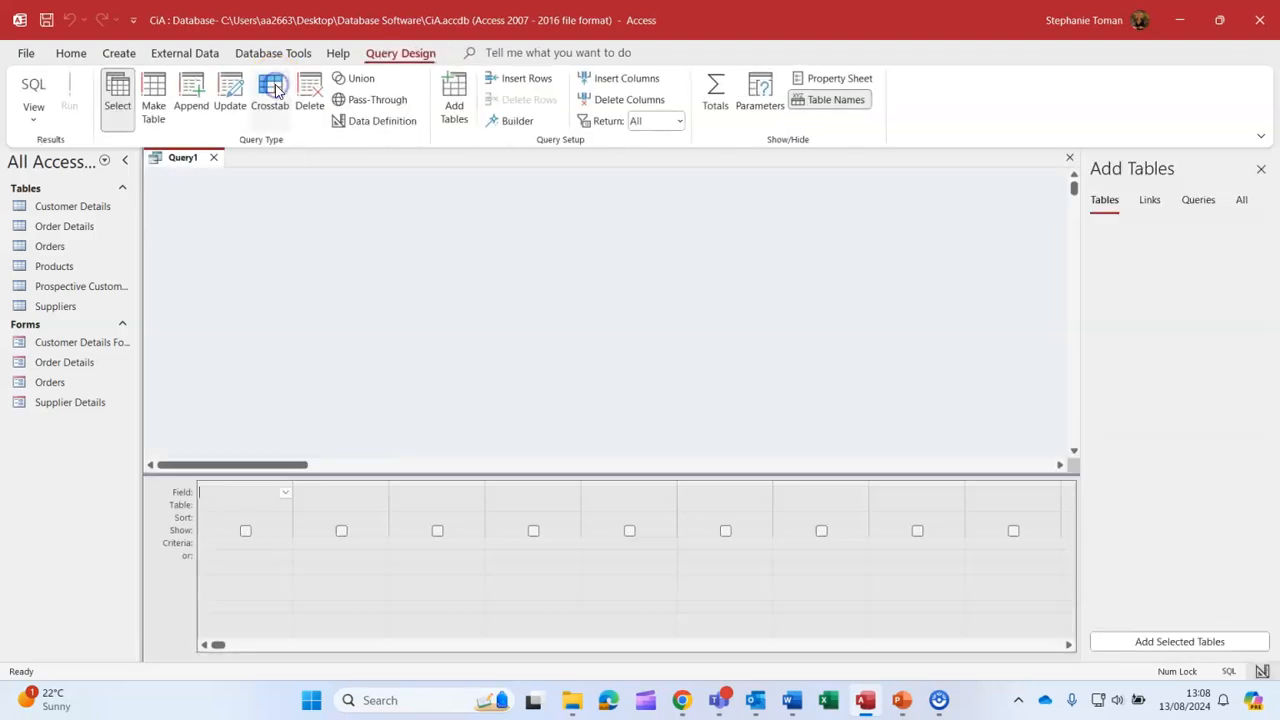
drag(421, 474, 431, 423)
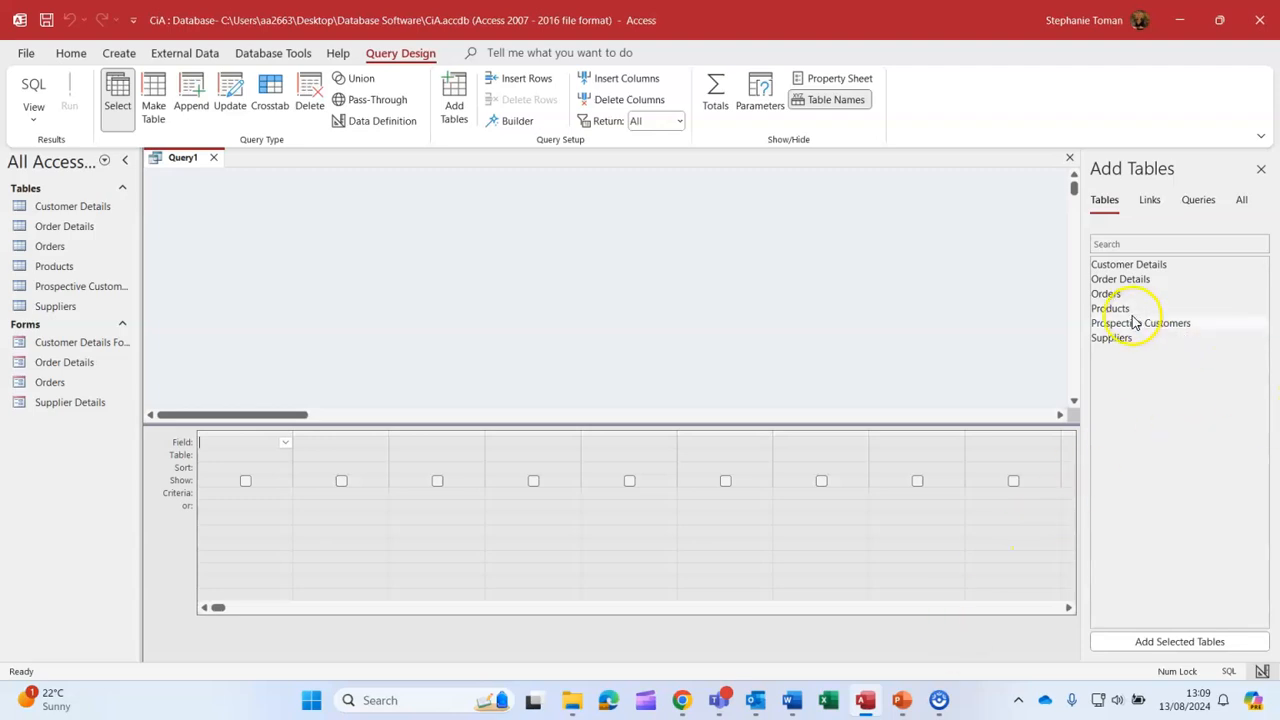
drag(1130, 325, 289, 277)
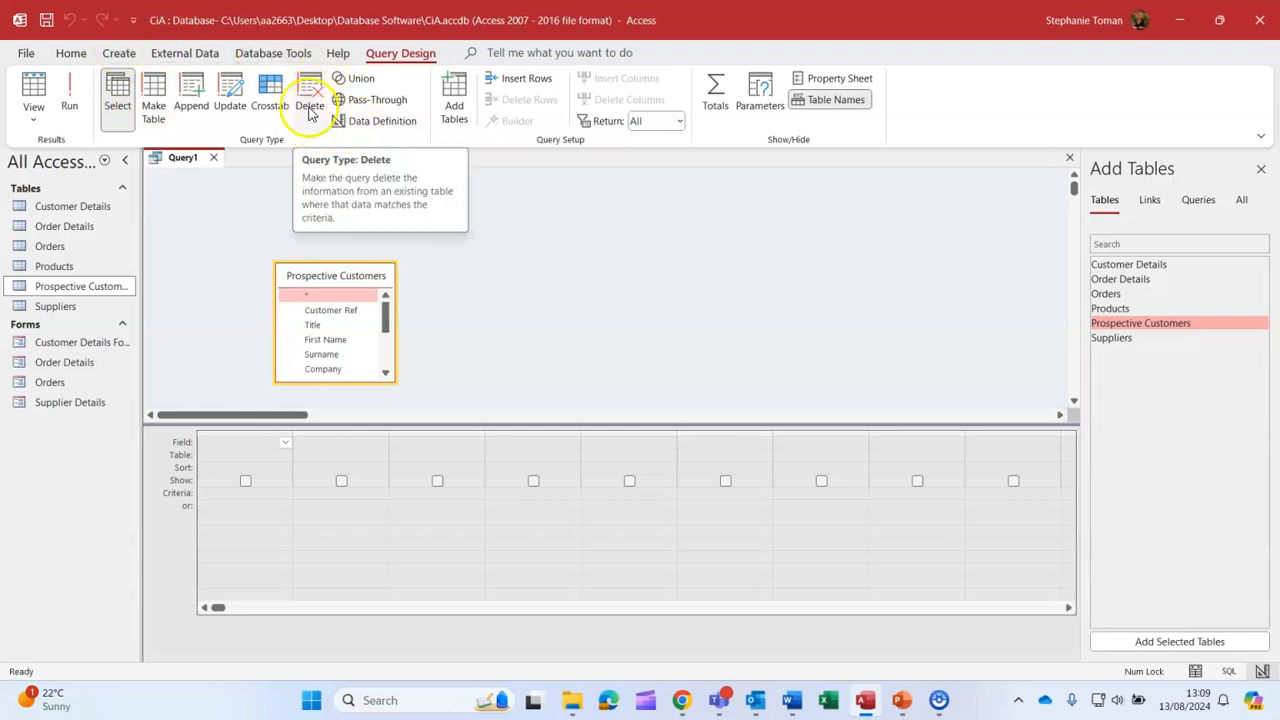
Change the query to an append query that targets the Customer Details table in the current database.
click(191, 104)
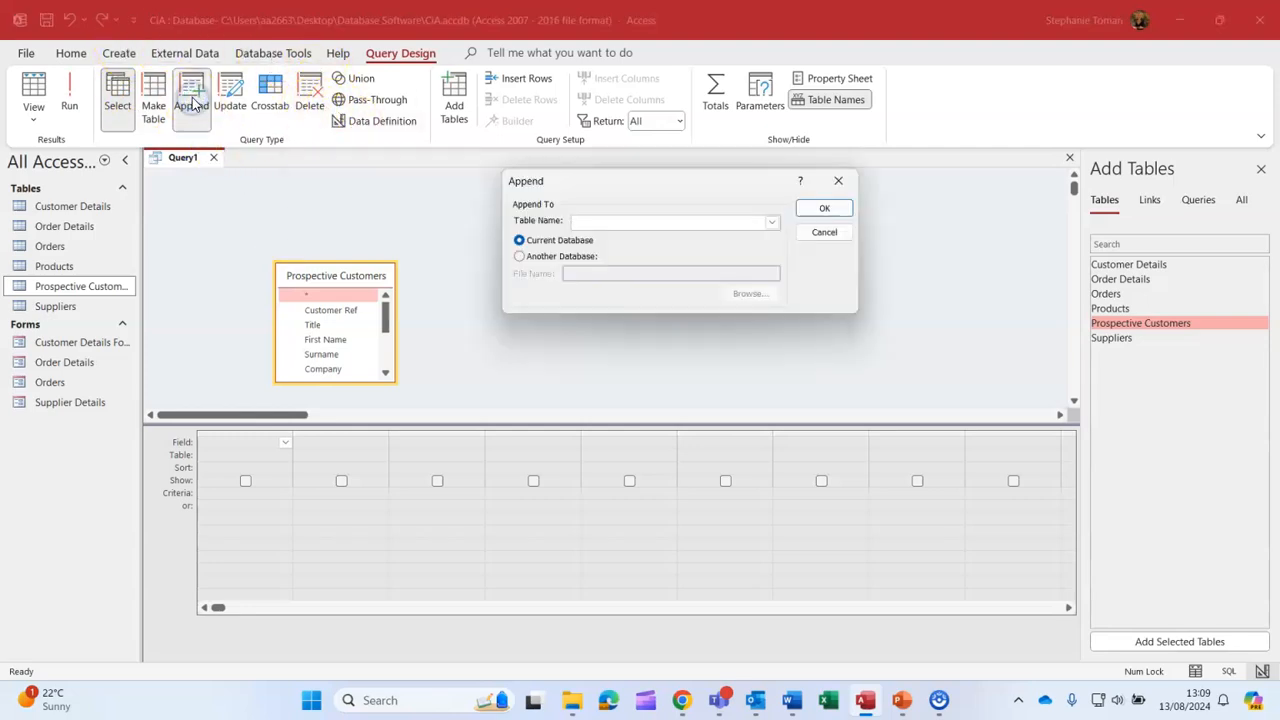
click(772, 224)
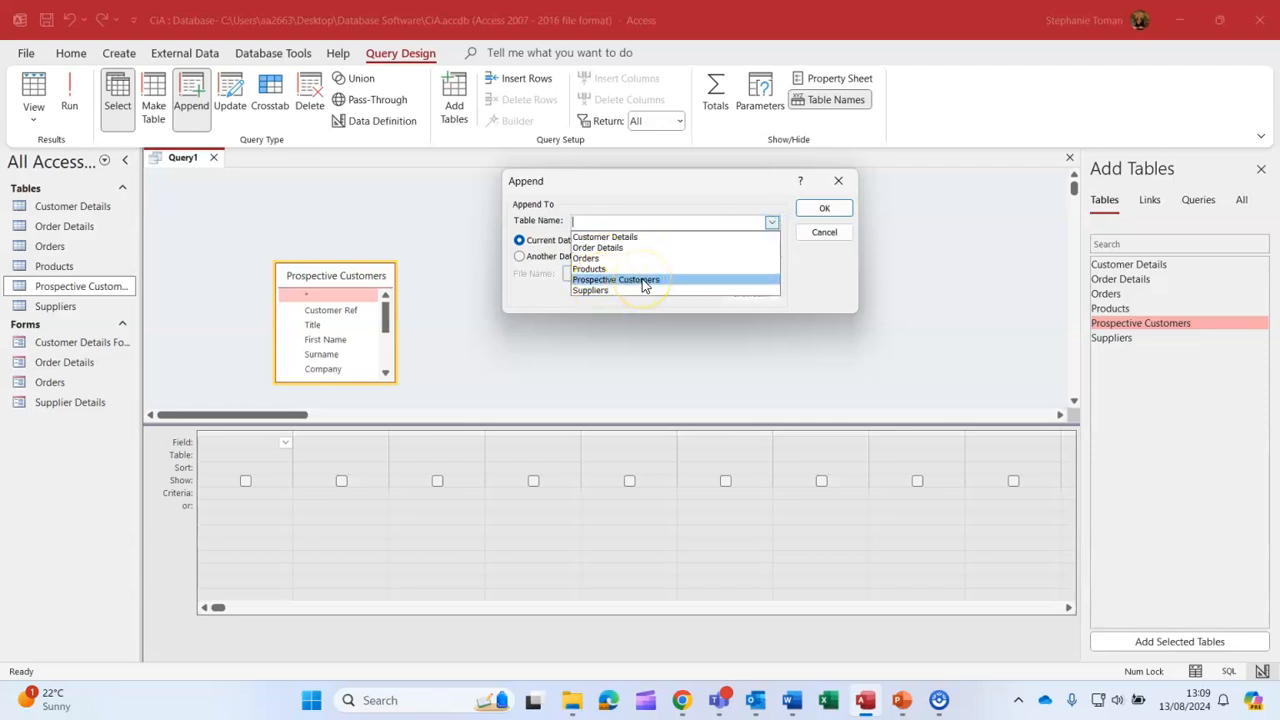
click(632, 237)
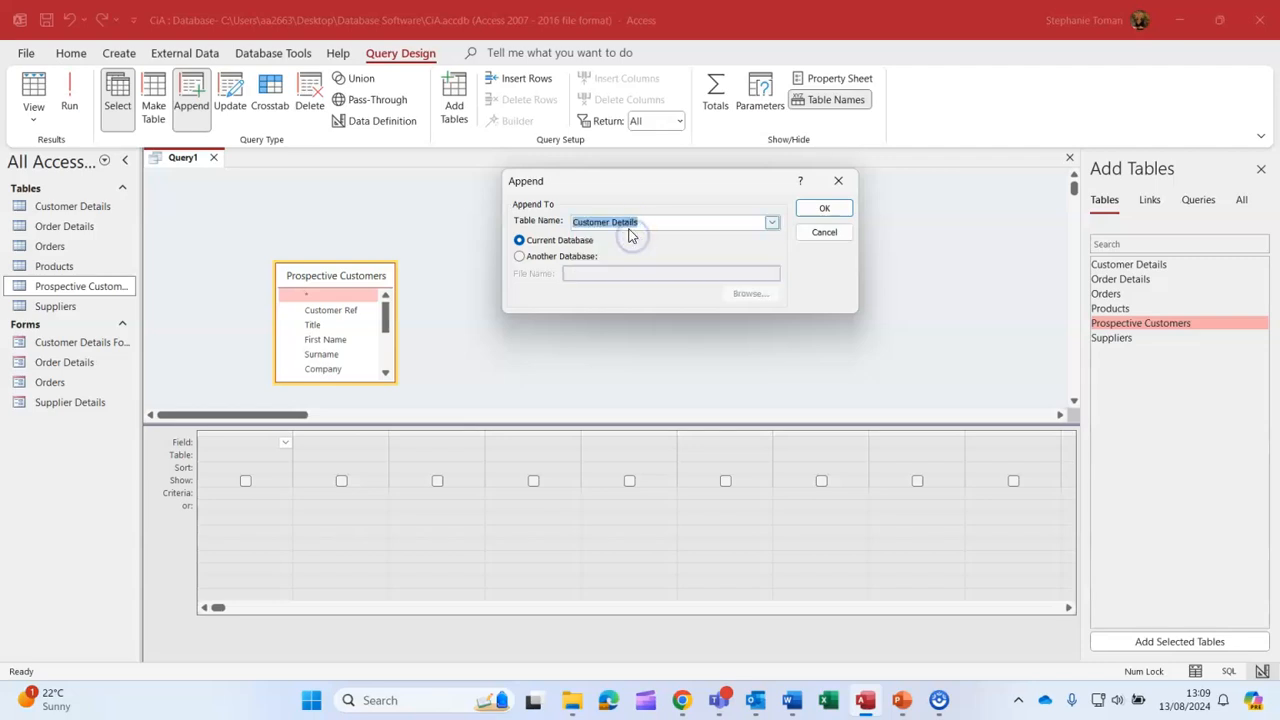
click(824, 208)
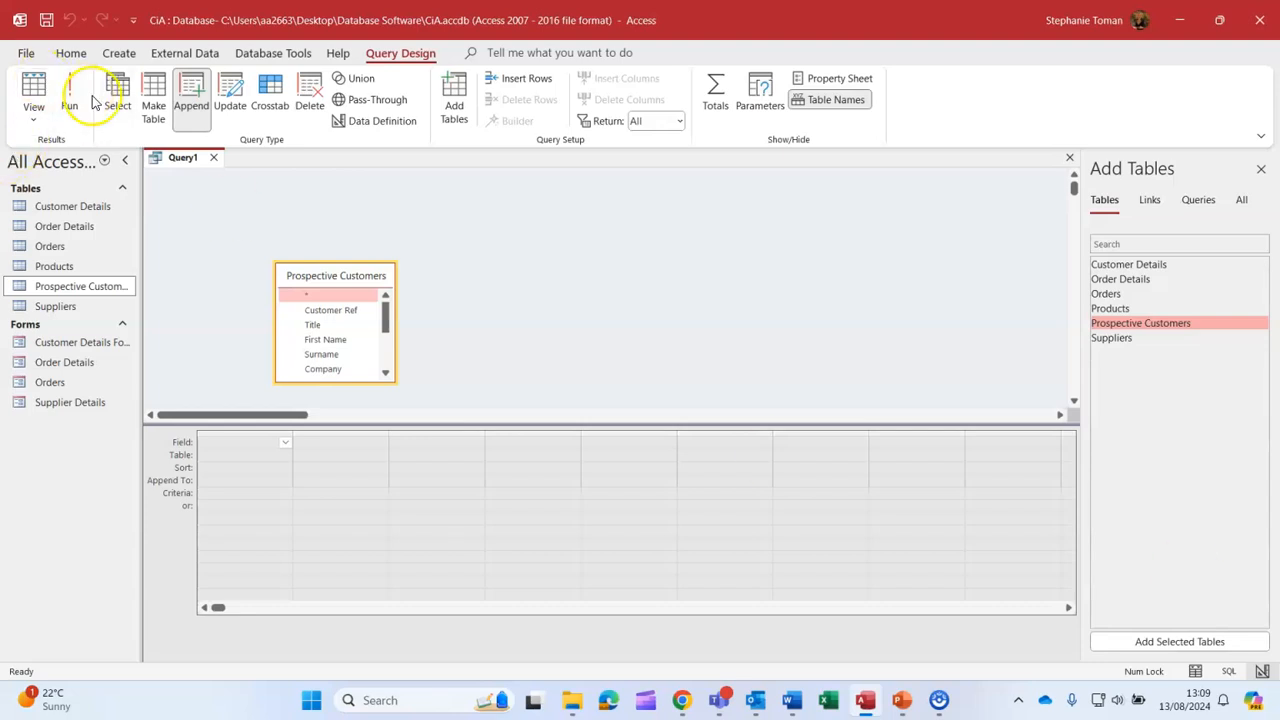
Enlarge the Prospective Customers field list and add Customer Ref, Title, First Name, Surname, Company, Address and County to the query.
drag(334, 262, 280, 191)
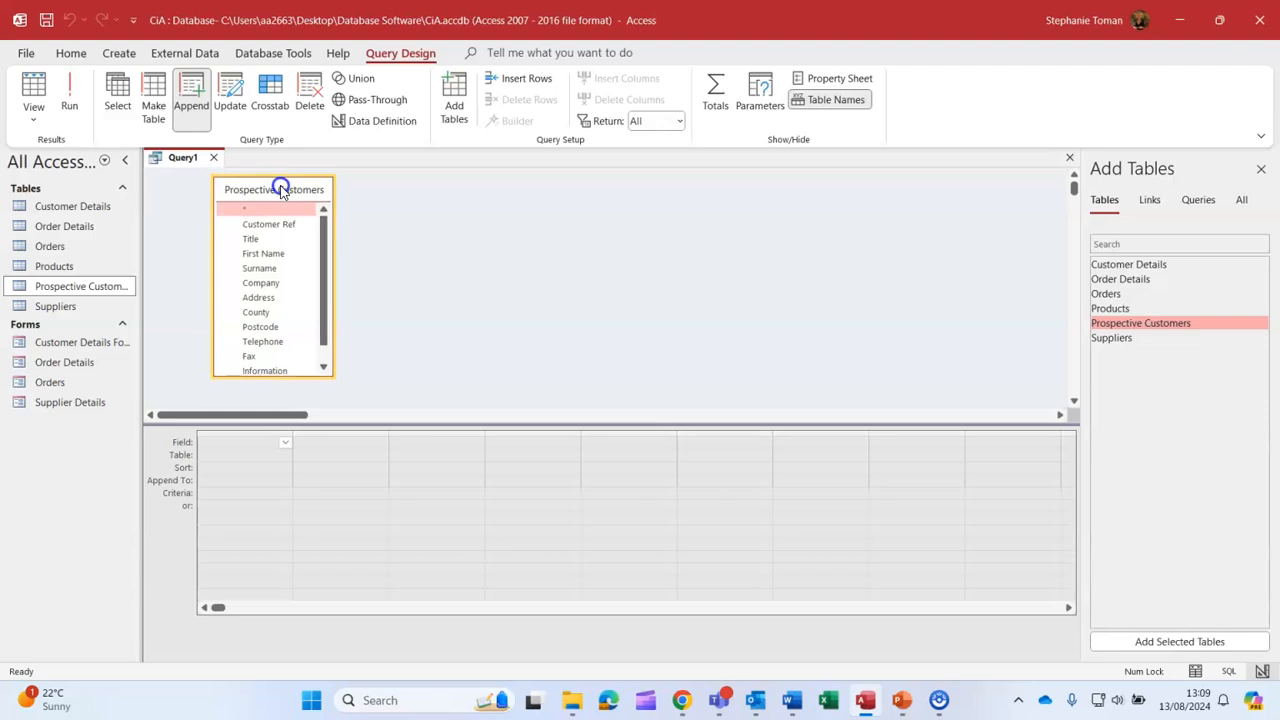
drag(265, 375, 265, 398)
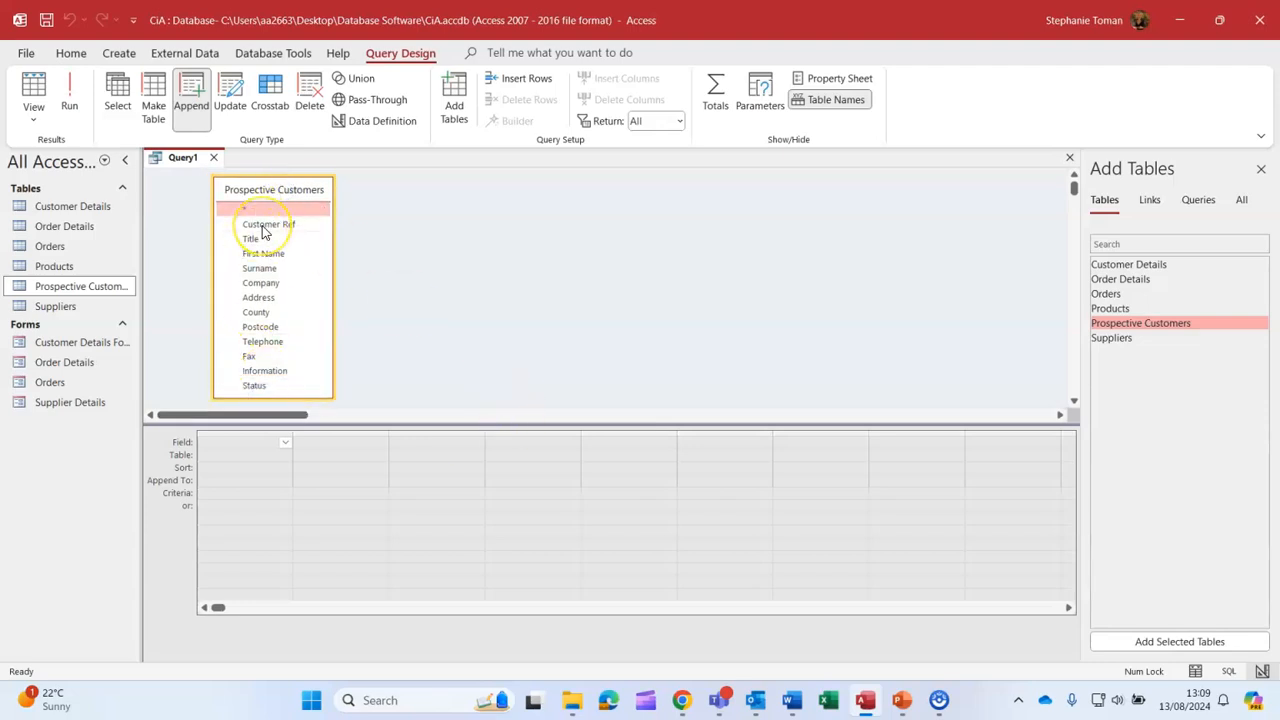
double_click(263, 226)
double_click(255, 239)
double_click(268, 253)
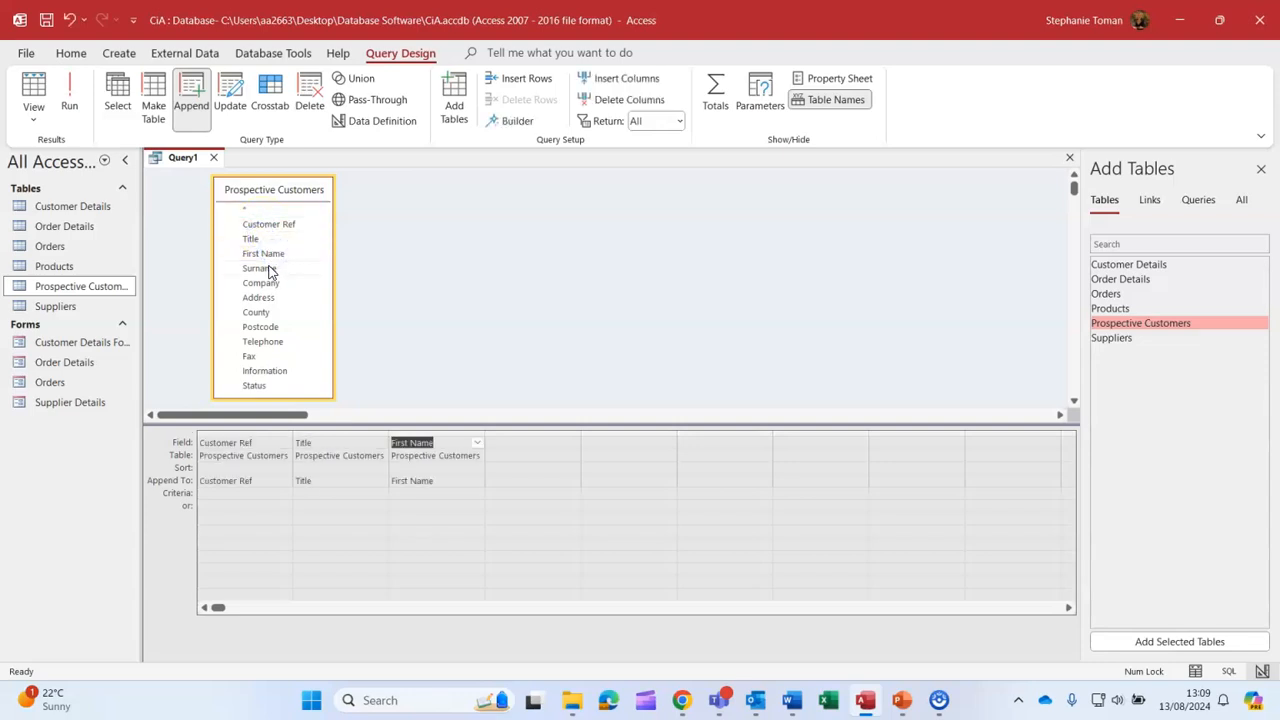
double_click(265, 268)
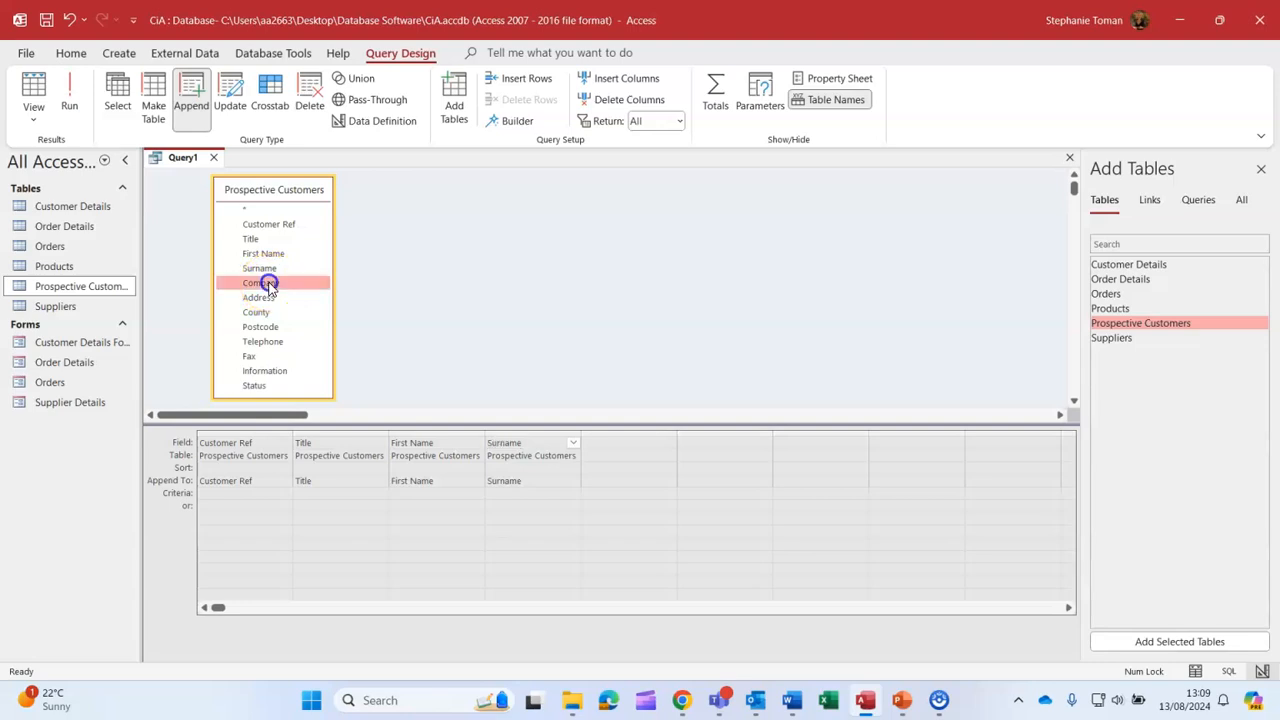
double_click(263, 283)
double_click(262, 297)
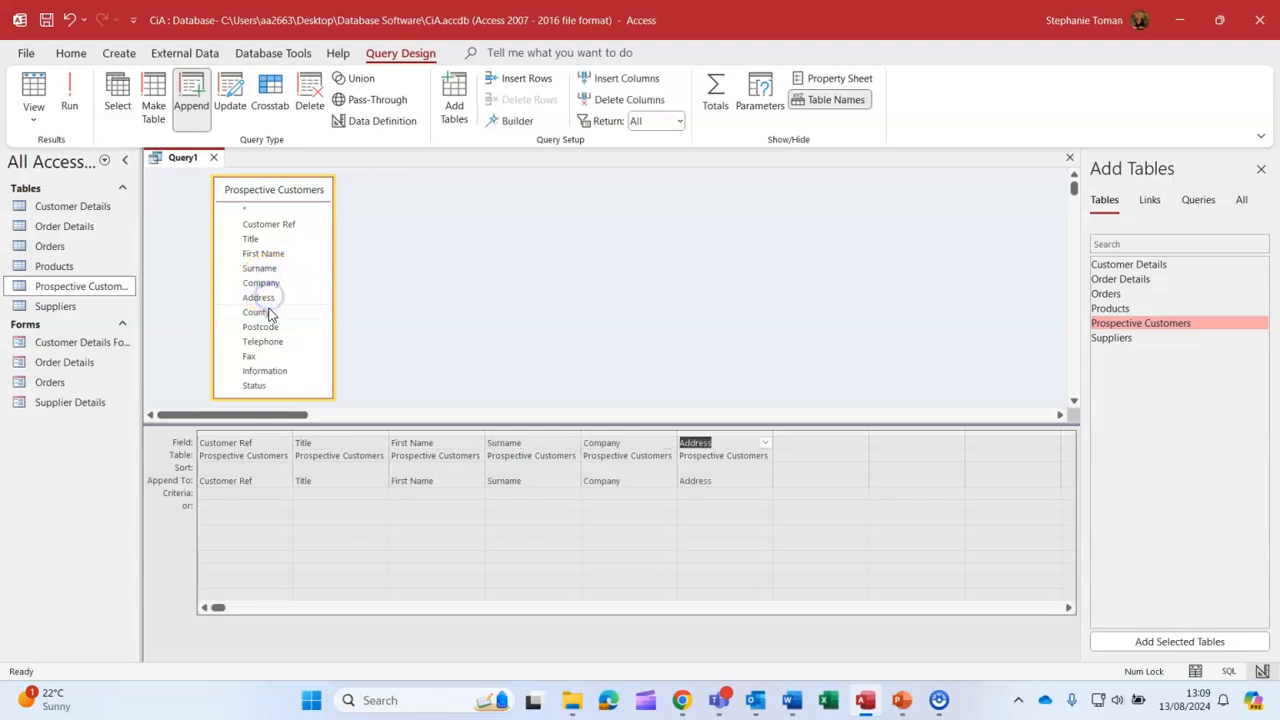
double_click(258, 312)
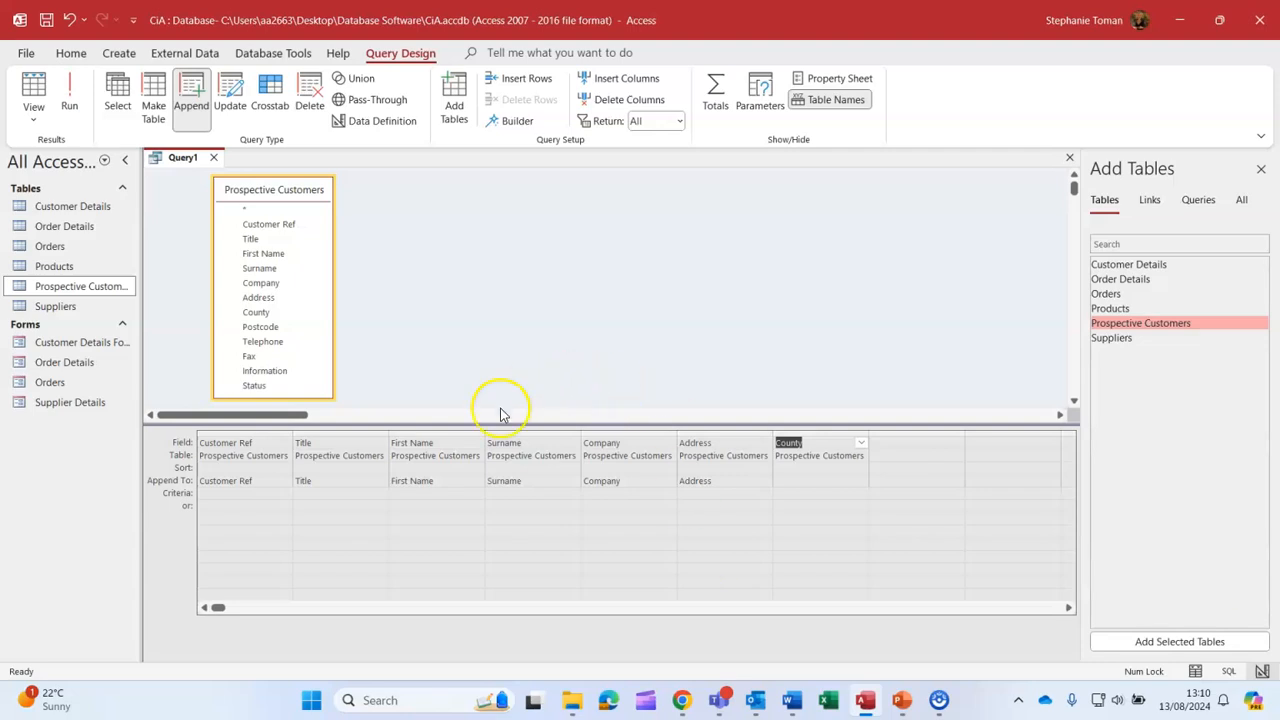
Add the Telephone, Fax, Information and Status fields to the query and dismiss the list of available tables.
double_click(262, 341)
double_click(252, 356)
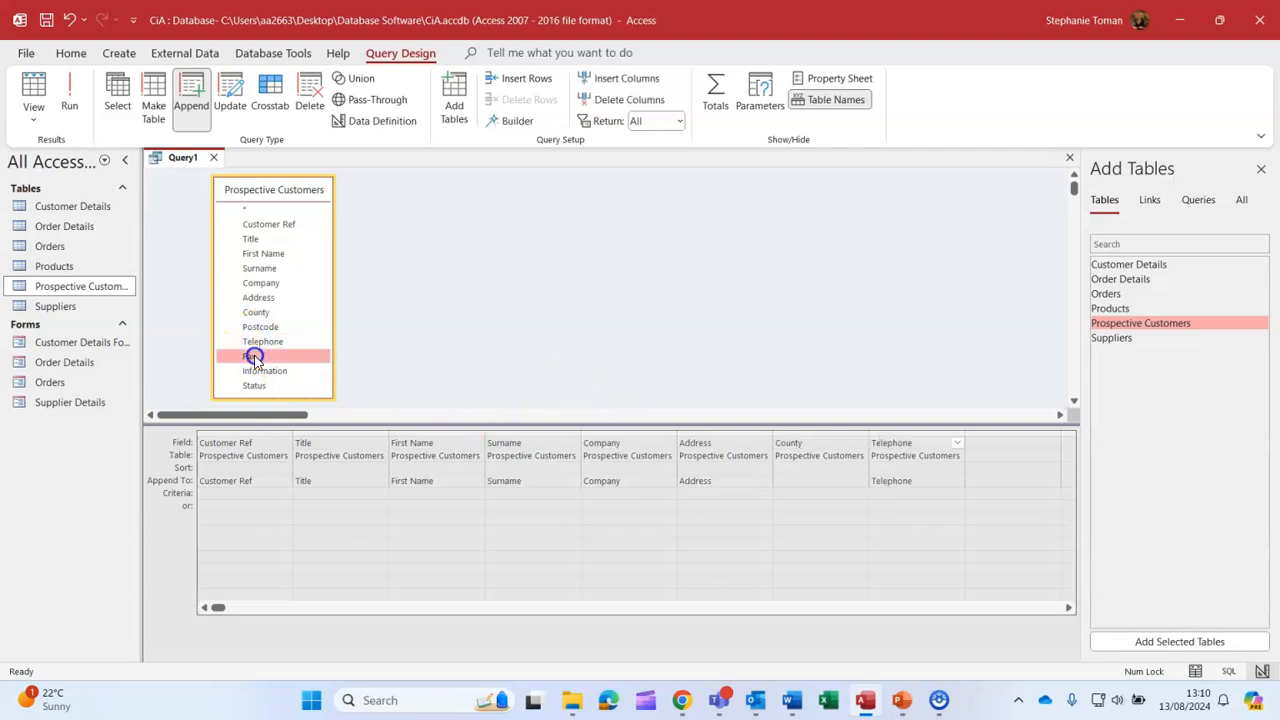
double_click(264, 371)
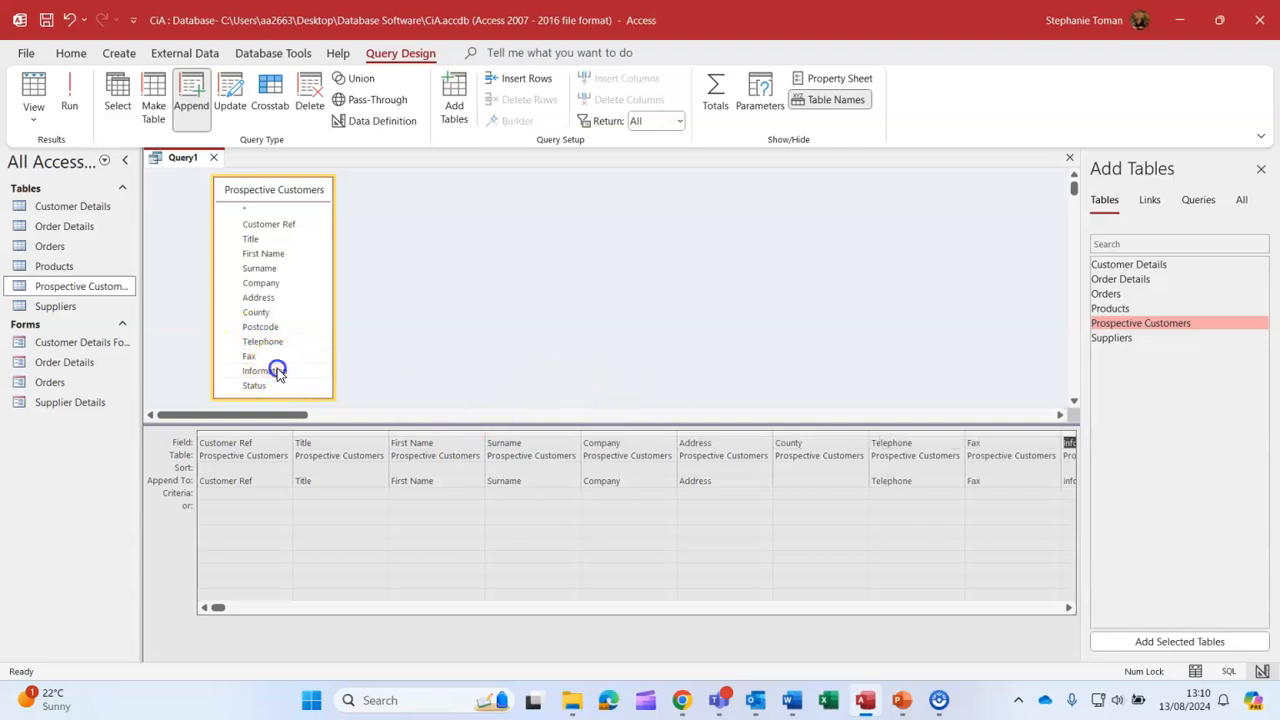
drag(255, 386, 569, 426)
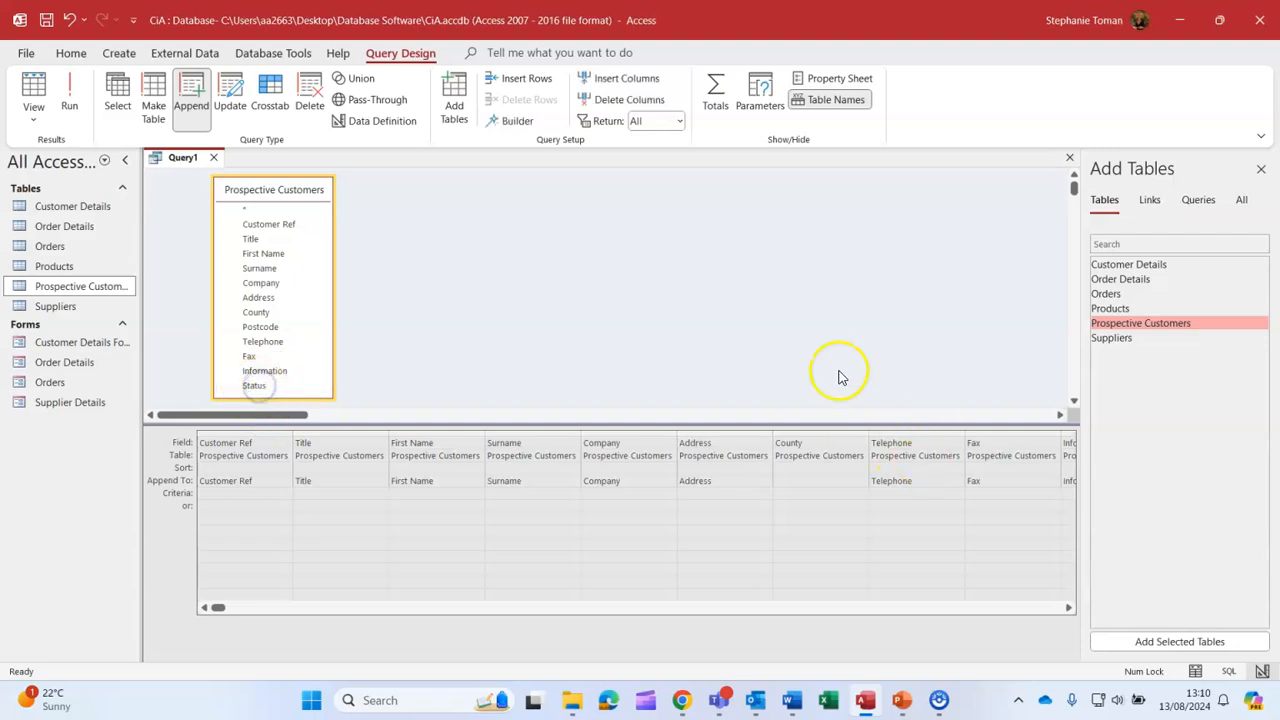
mouse_move(217, 607)
mouse_down()
mouse_move(305, 609)
mouse_move(217, 607)
mouse_up()
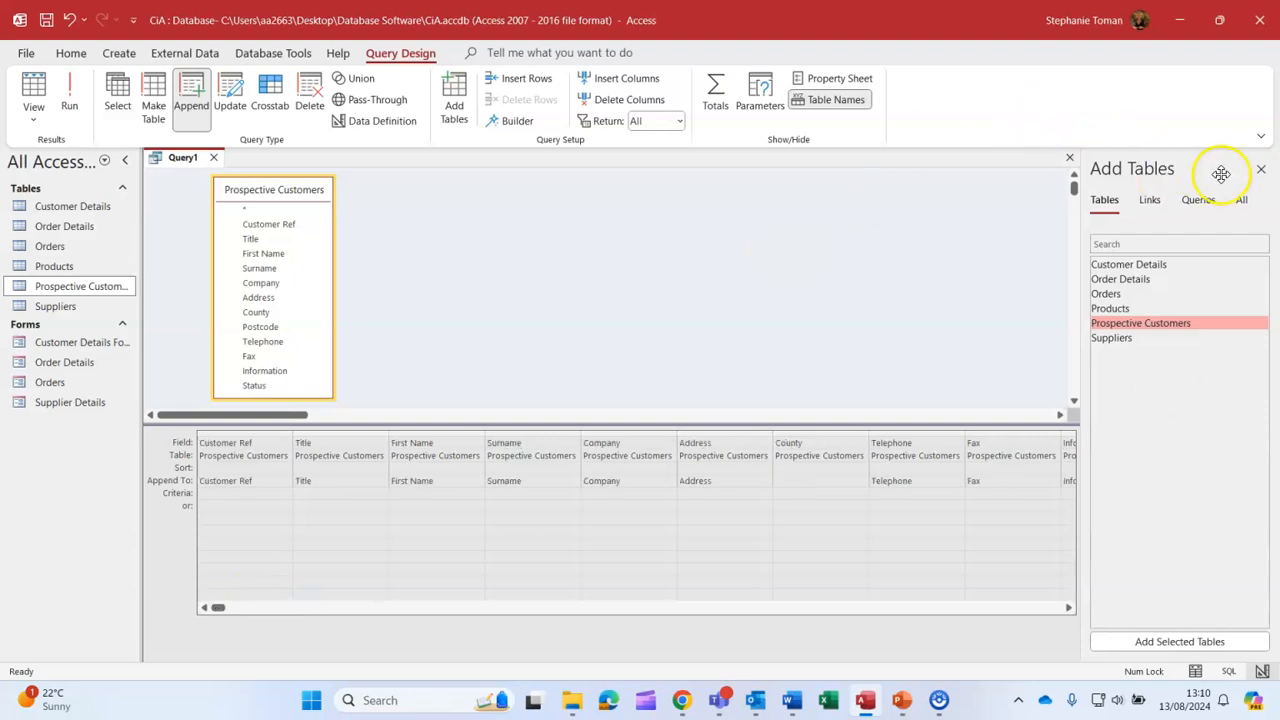
click(1260, 169)
click(1183, 492)
click(1216, 447)
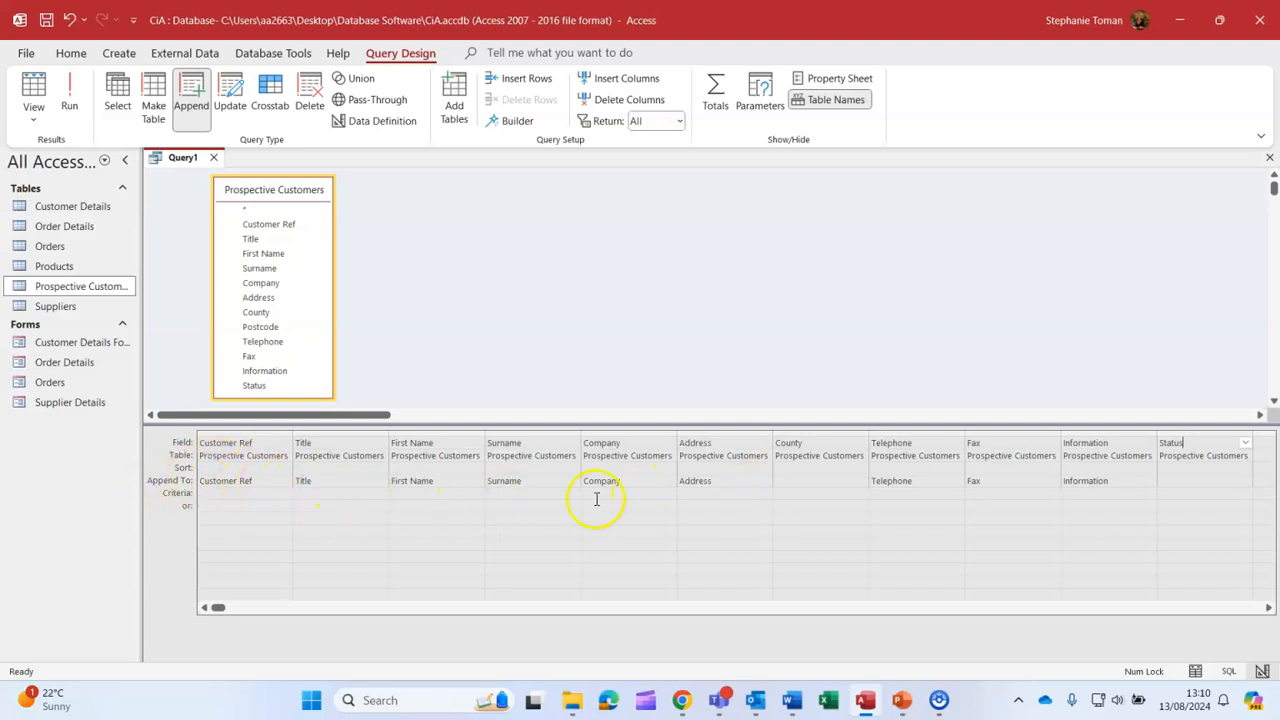
Check the field names in the Customer Details table and set the query's County field to append to Town.
click(789, 479)
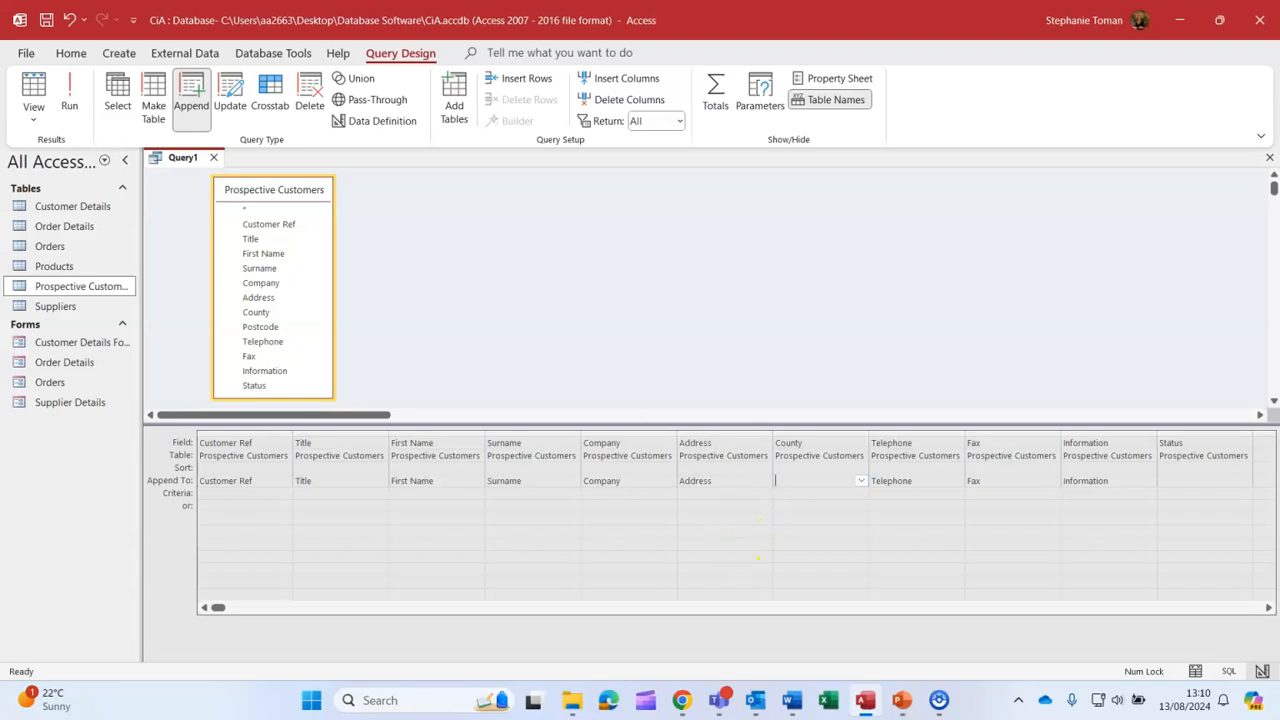
double_click(76, 205)
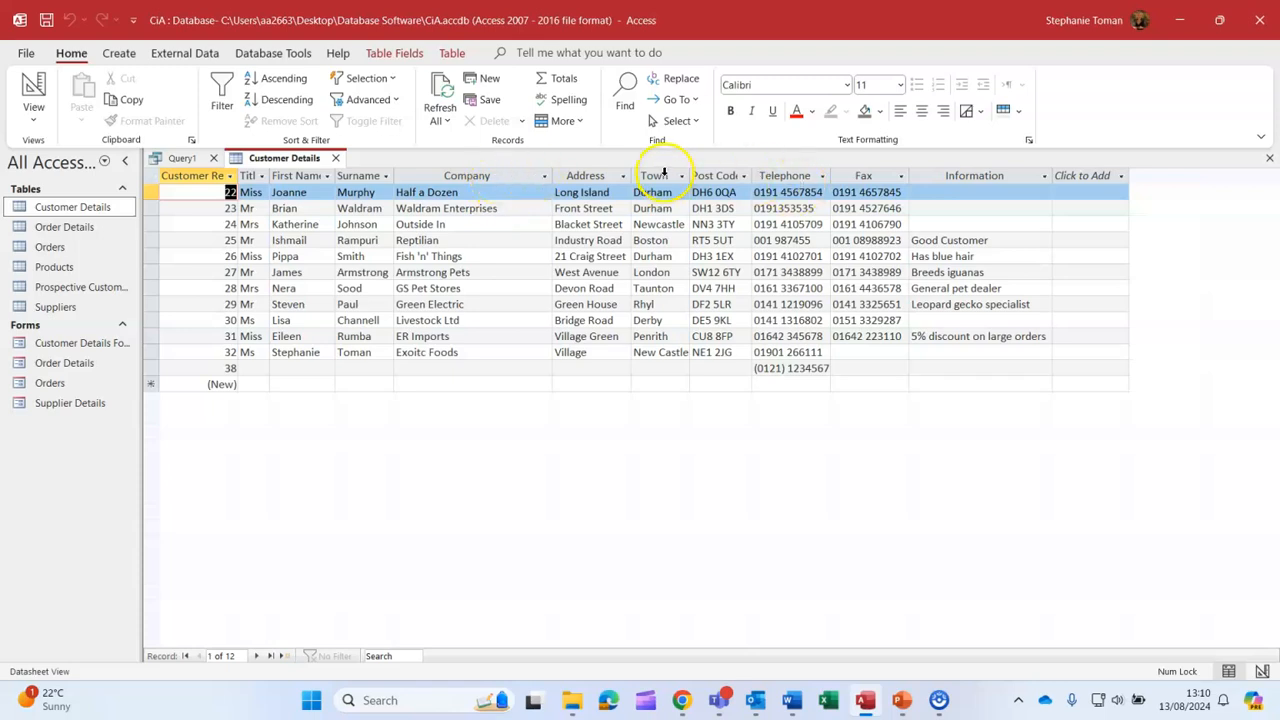
click(333, 158)
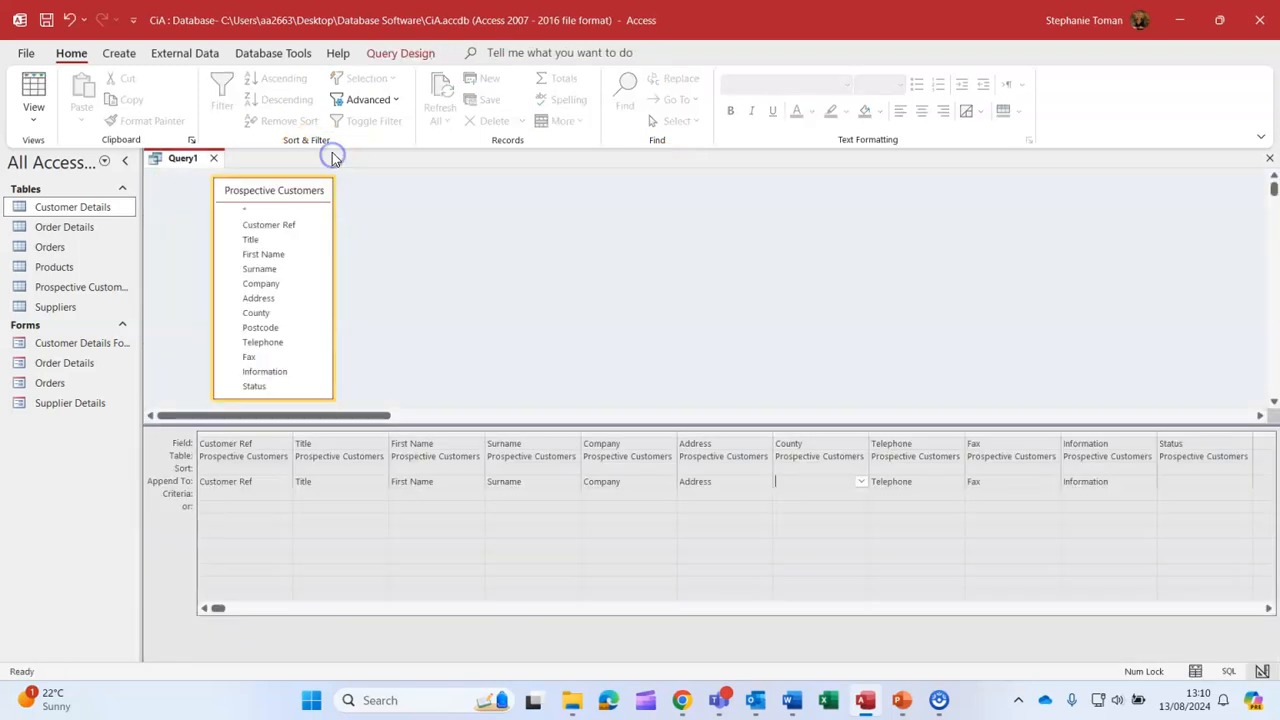
click(861, 484)
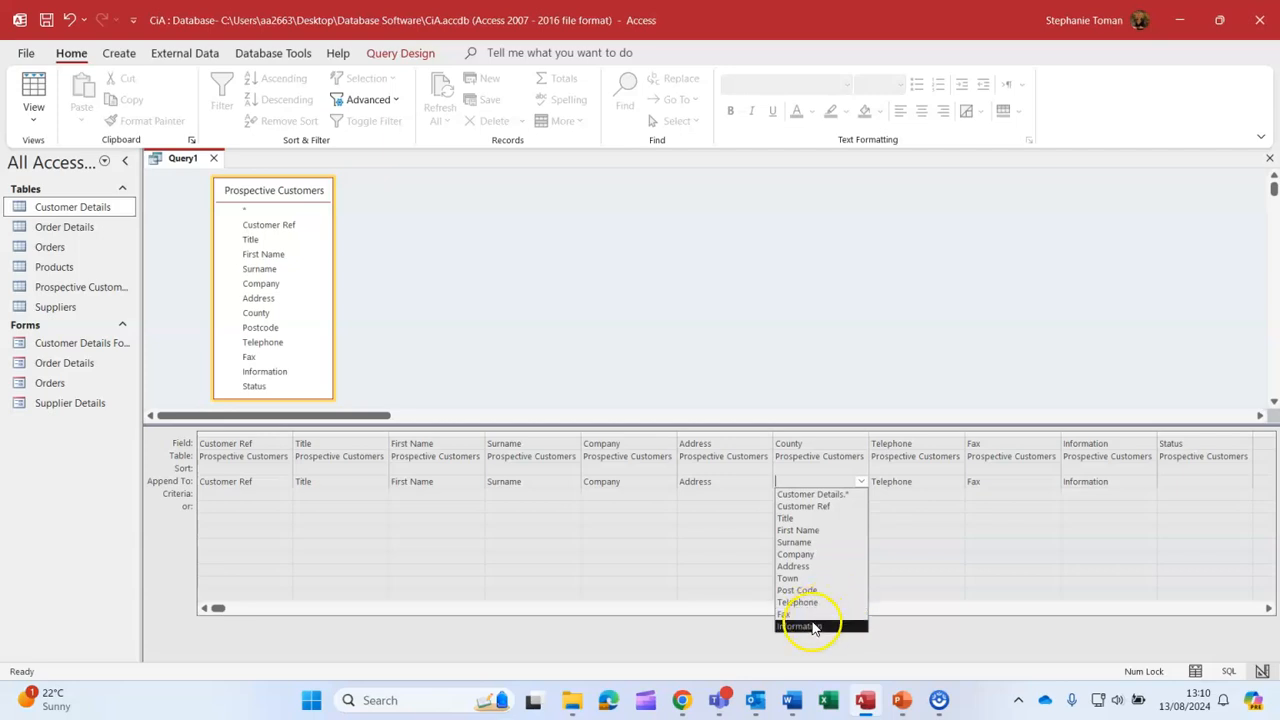
click(813, 580)
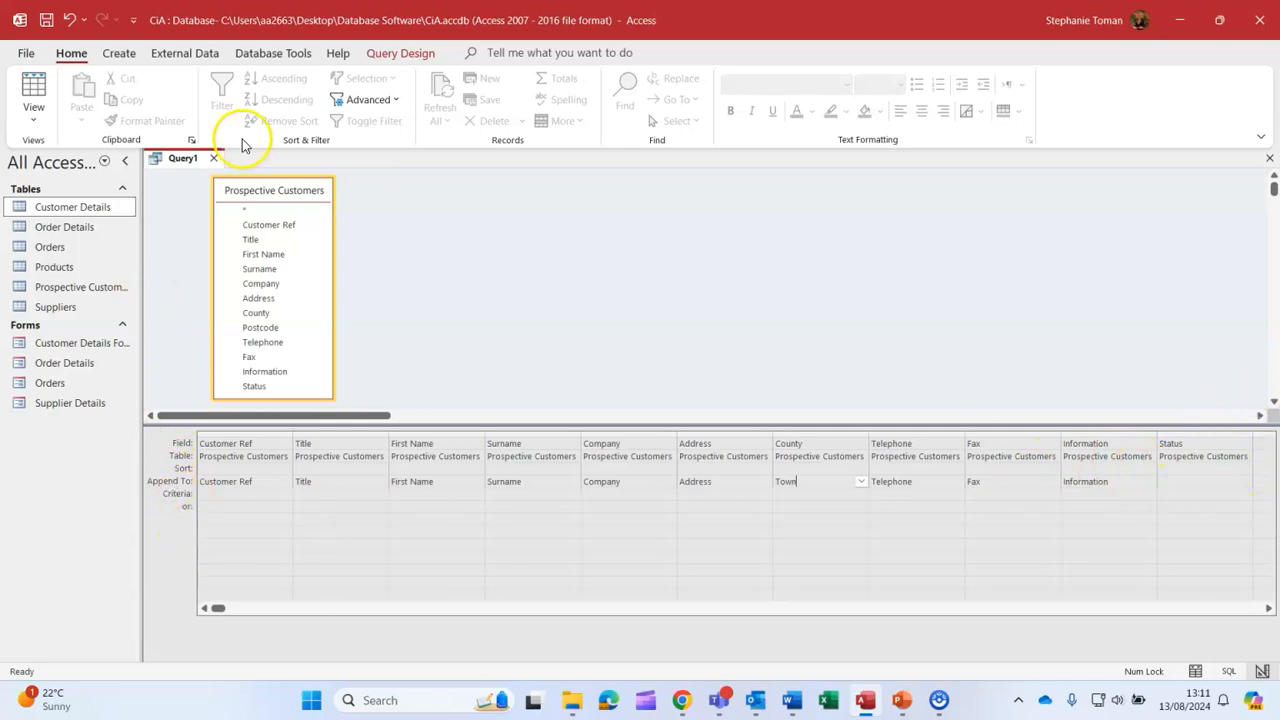
Set the criterion for the Status field to "A".
click(1173, 495)
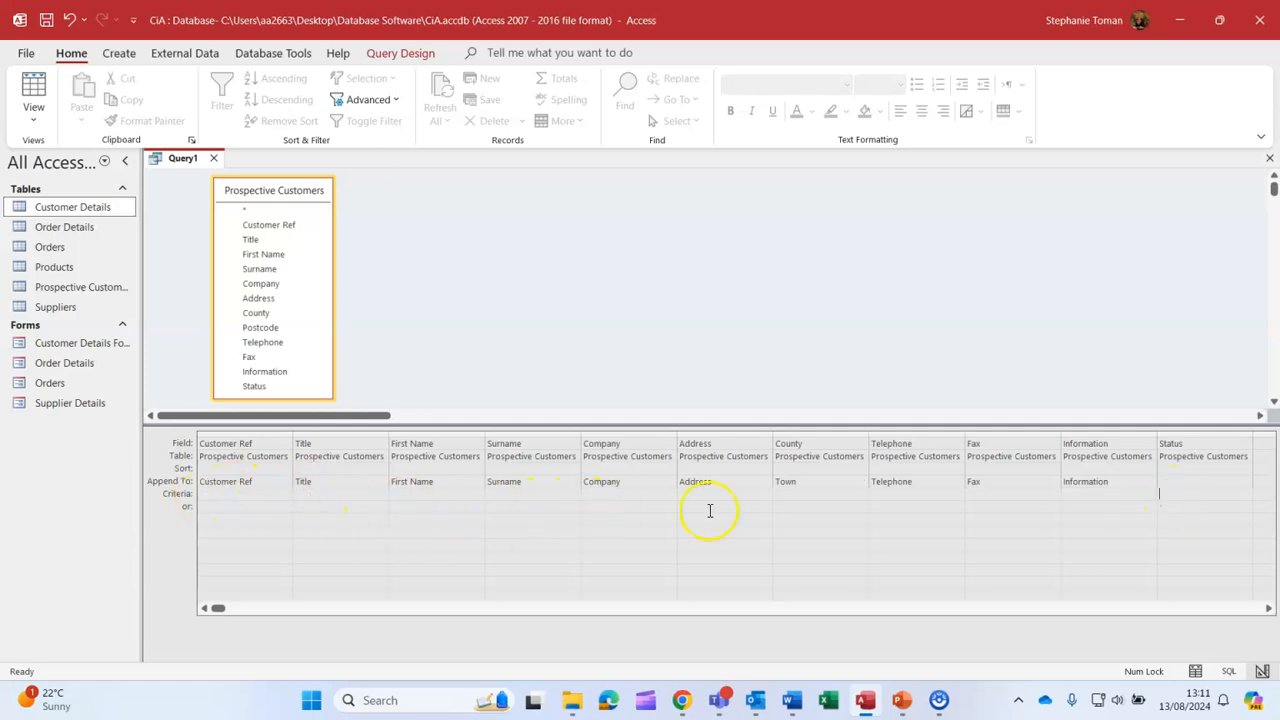
click(1203, 494)
text(A)
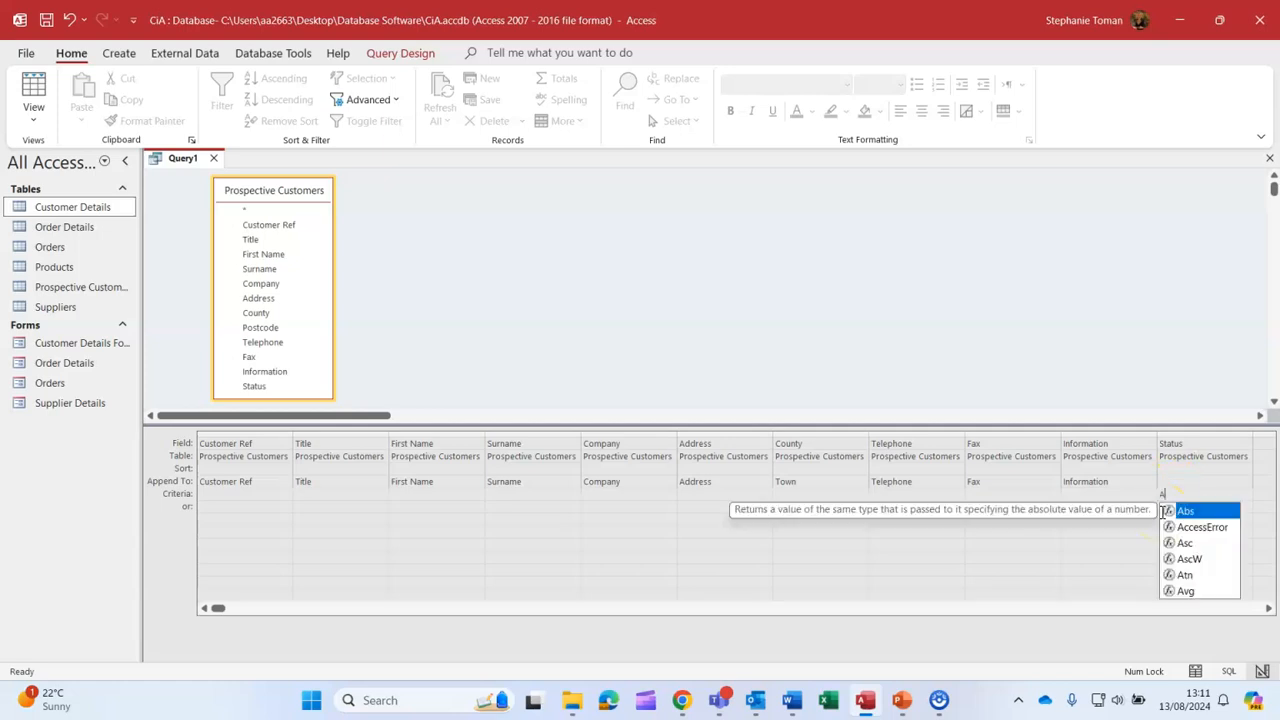
click(1130, 569)
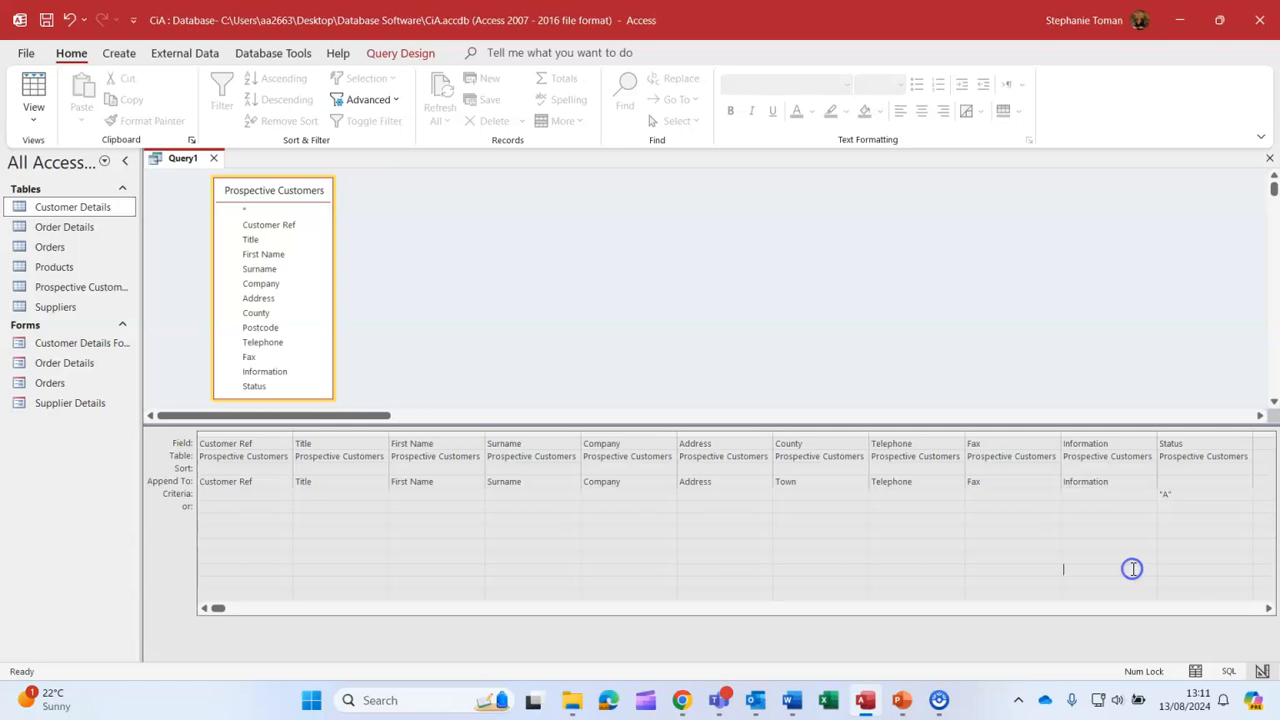
click(1192, 516)
click(1171, 552)
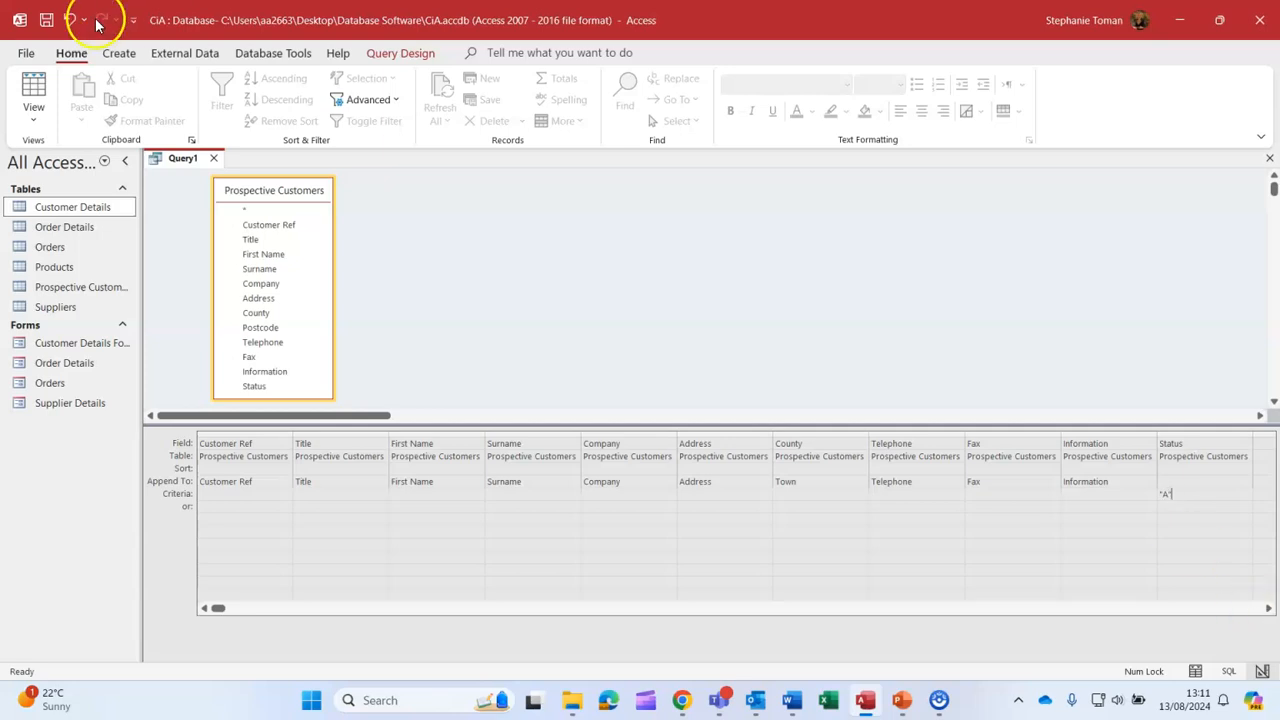
Preview the records selected by the query and run it to append them to Customer Details.
click(33, 85)
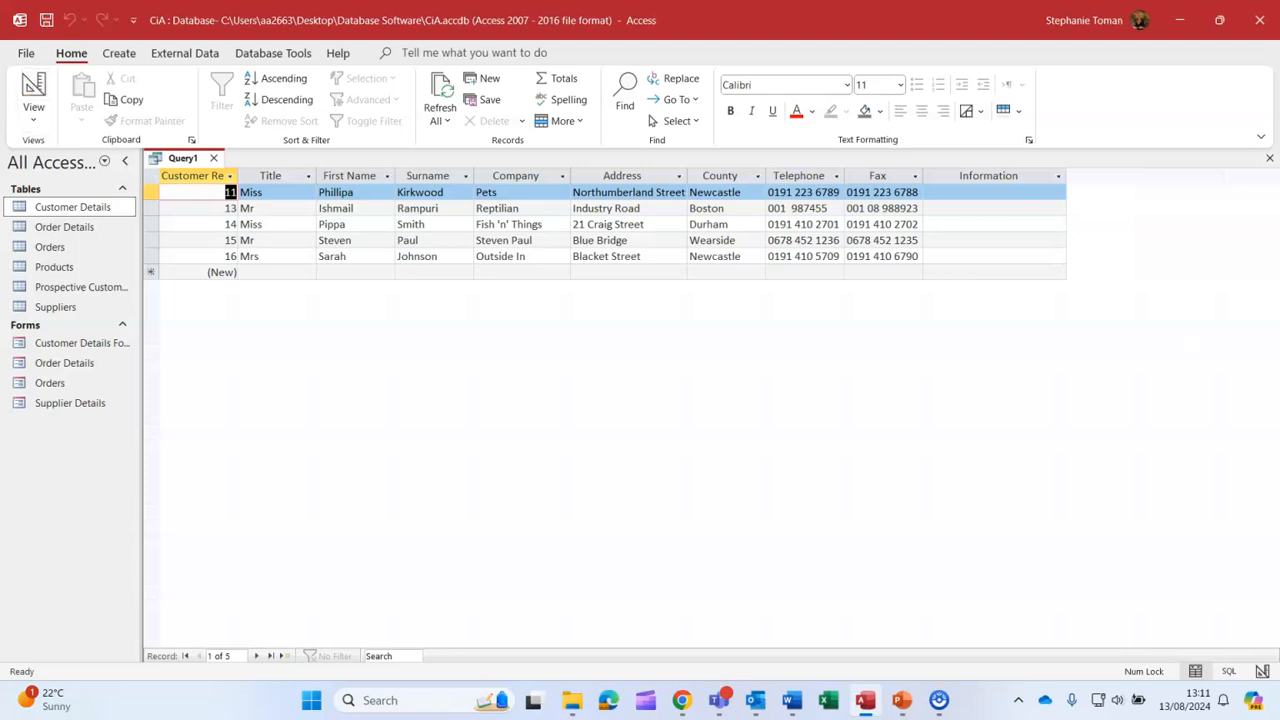
click(36, 88)
click(68, 90)
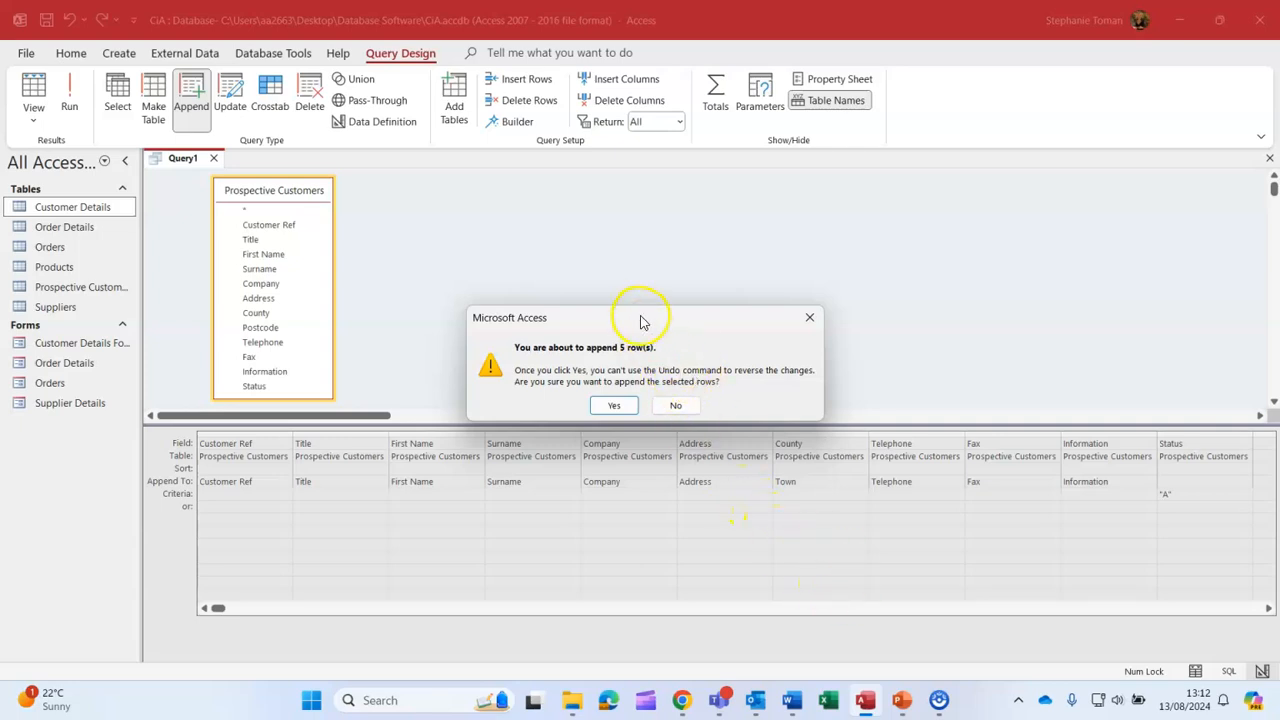
drag(641, 321, 643, 256)
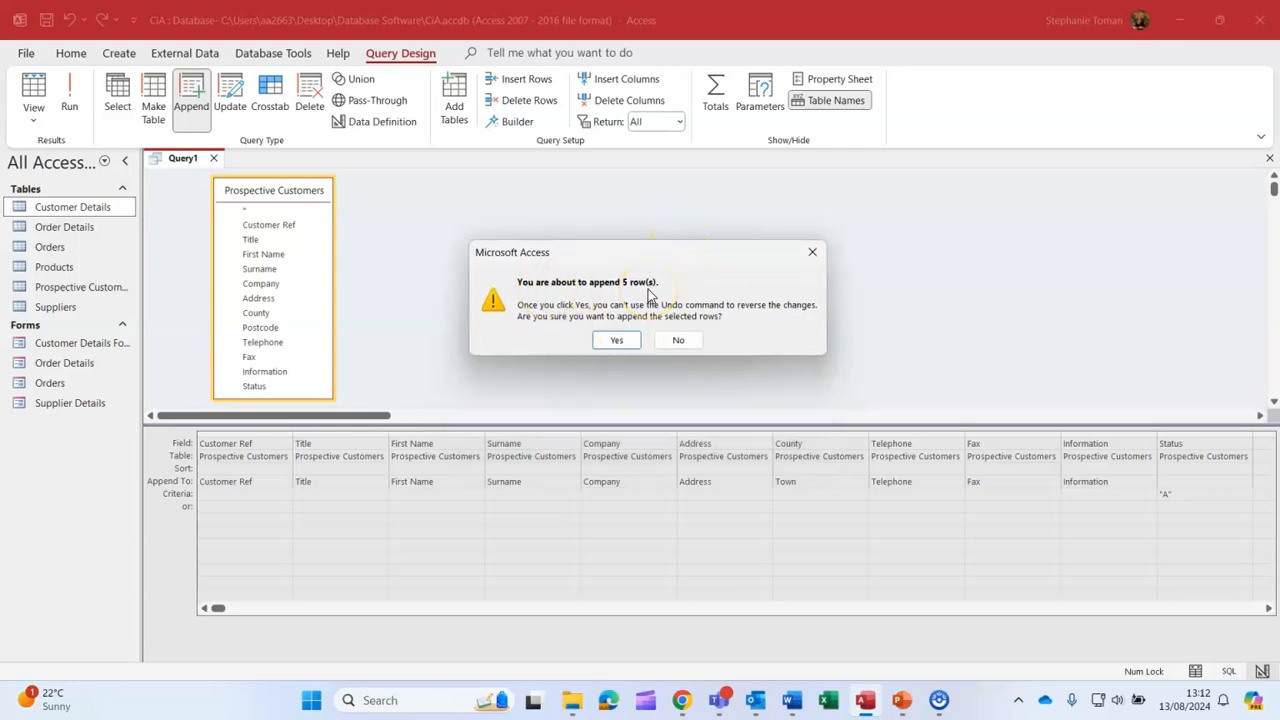
click(615, 342)
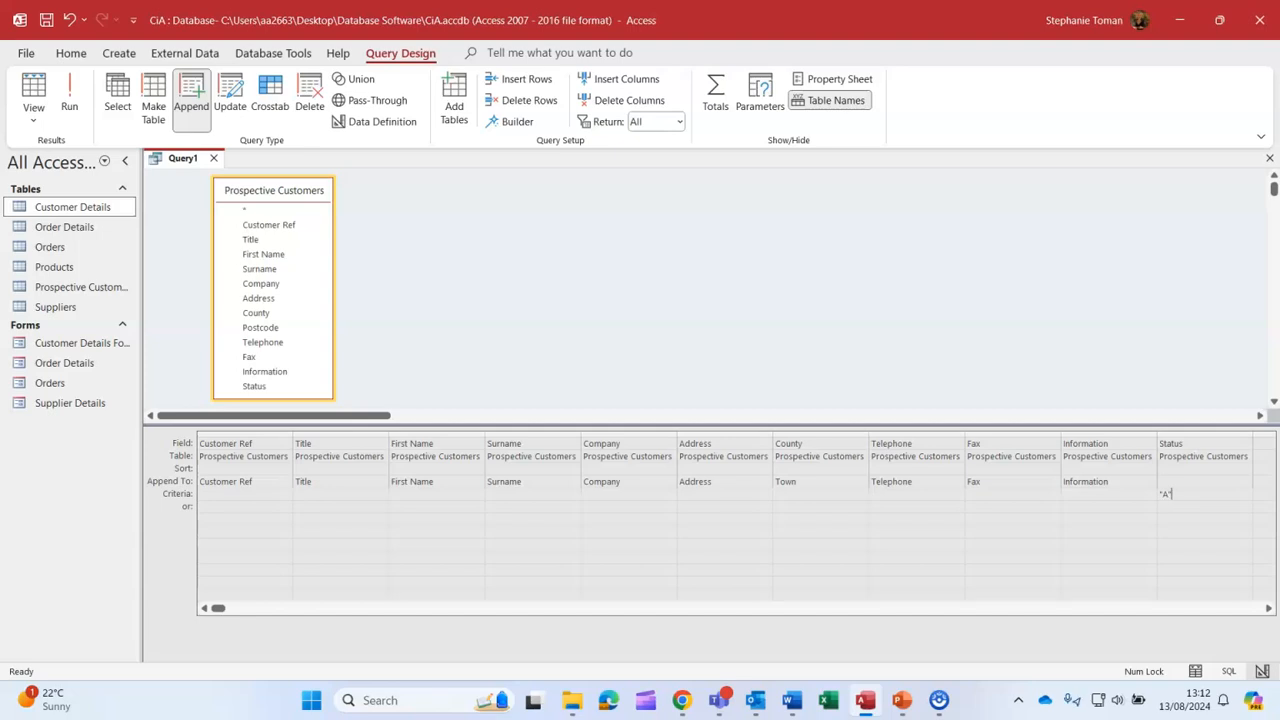
Review the appended records in the Customer Details table, and close the table and the query without saving the query.
click(85, 209)
click(85, 209)
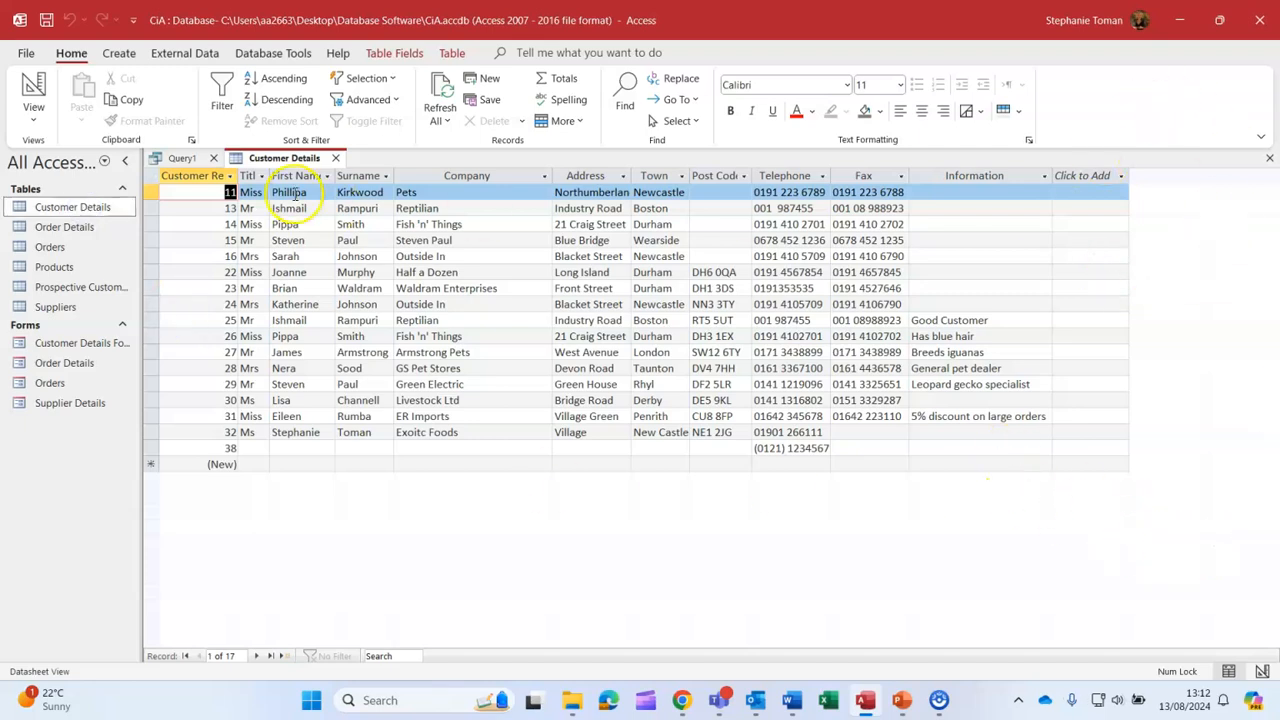
click(335, 160)
click(213, 158)
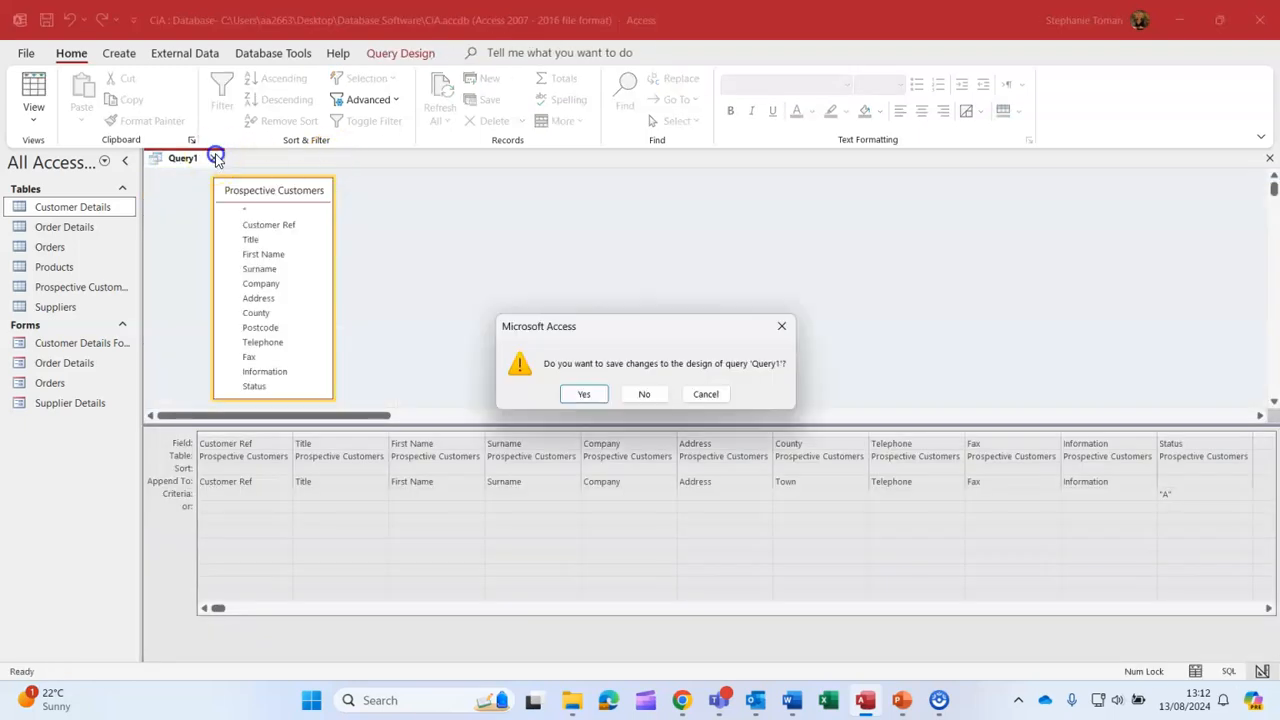
click(641, 394)
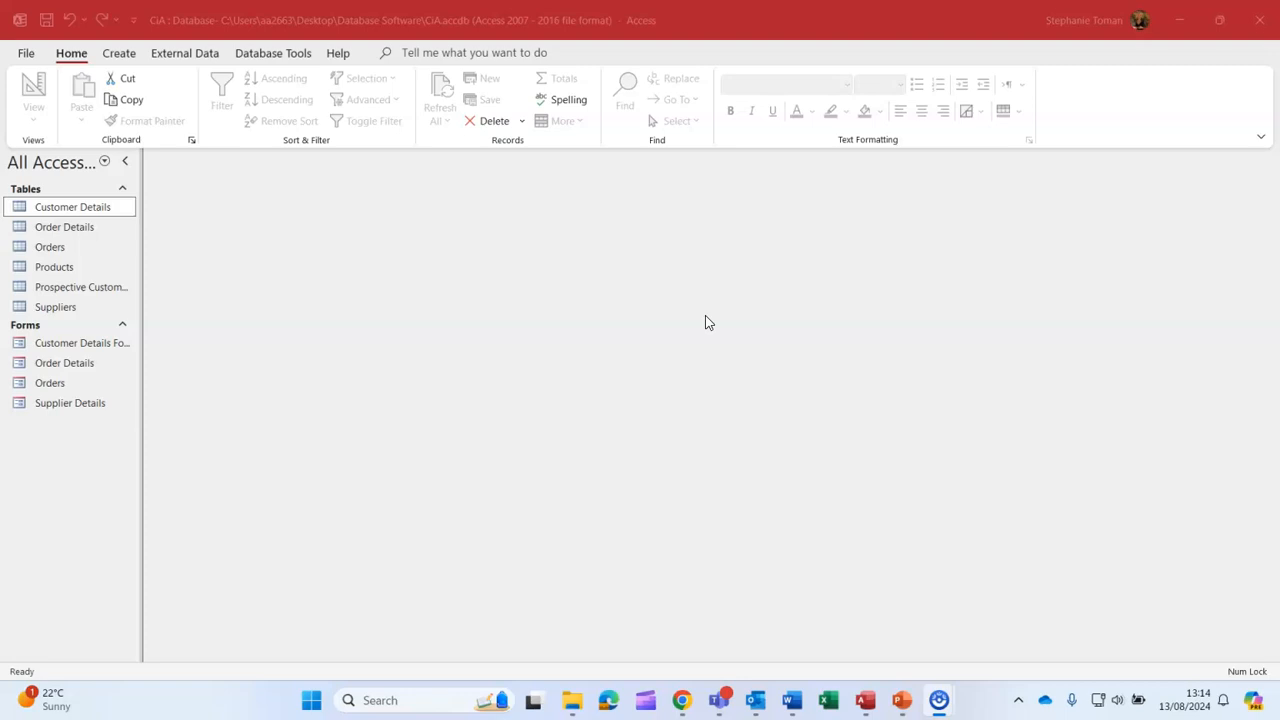
Create a query in design view based on the Prospective Customers table, enlarging and repositioning its field list to show all fields.
click(118, 55)
click(118, 55)
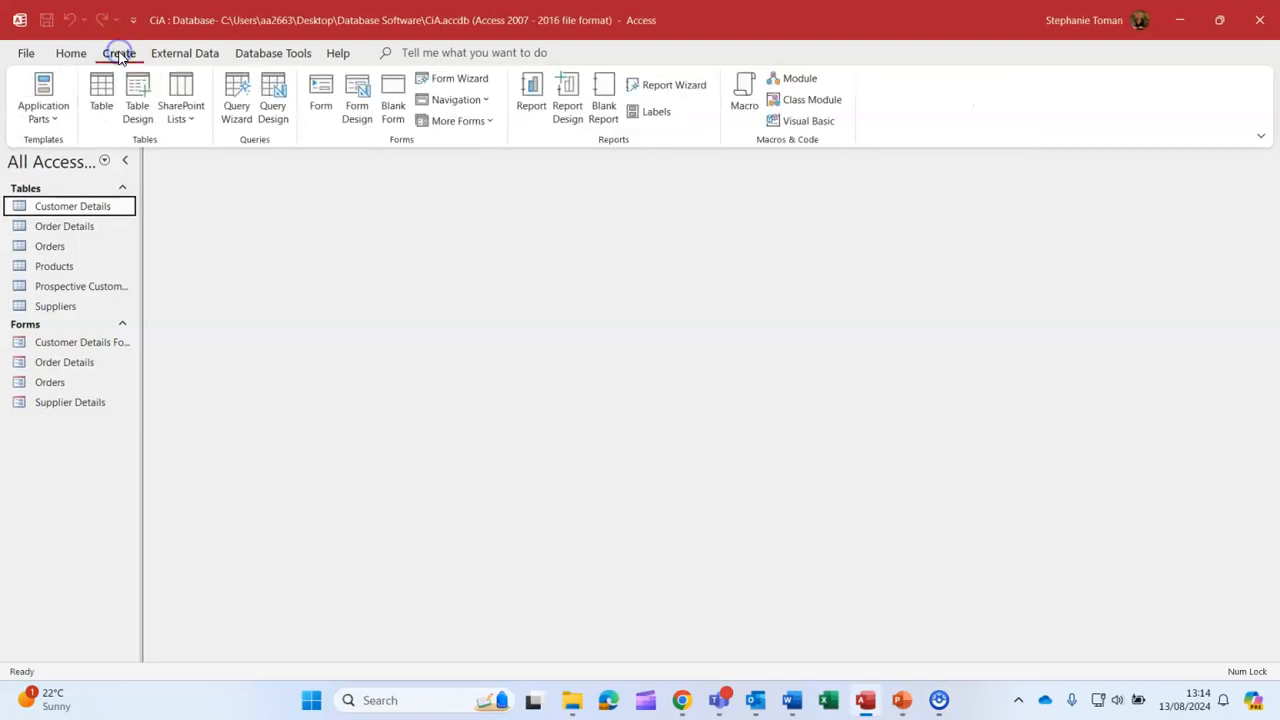
click(272, 116)
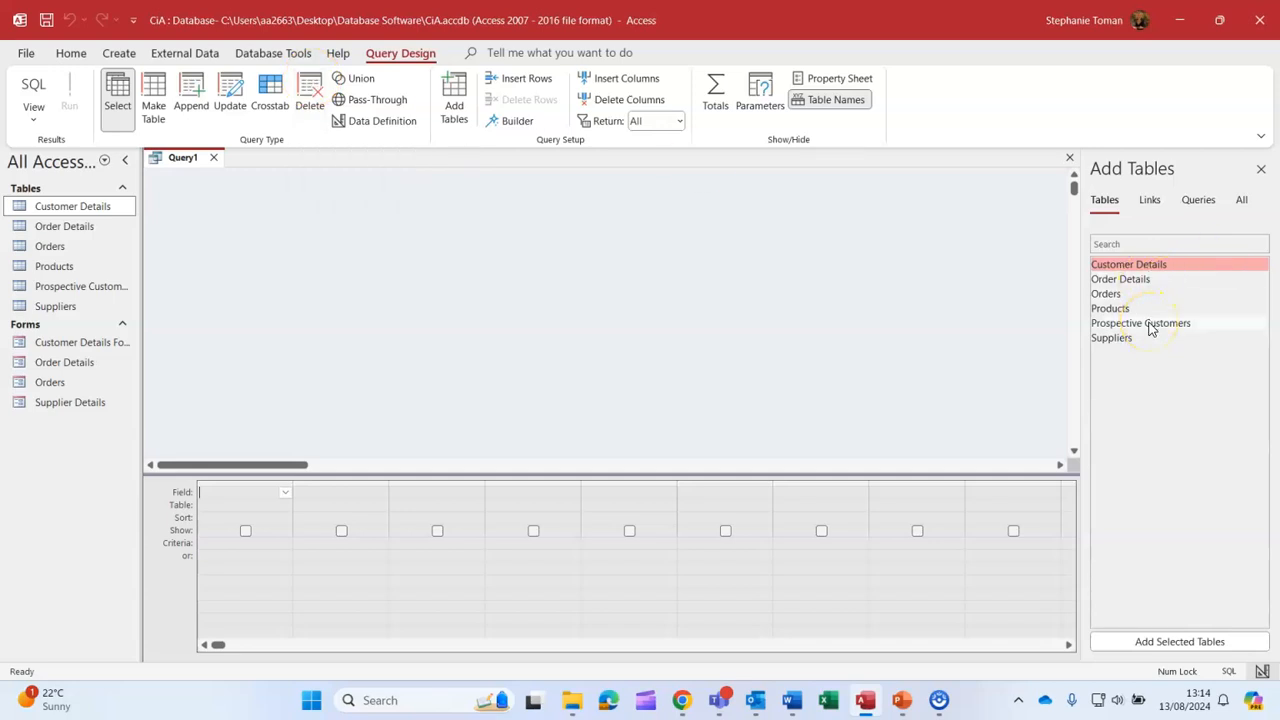
drag(1150, 330, 265, 236)
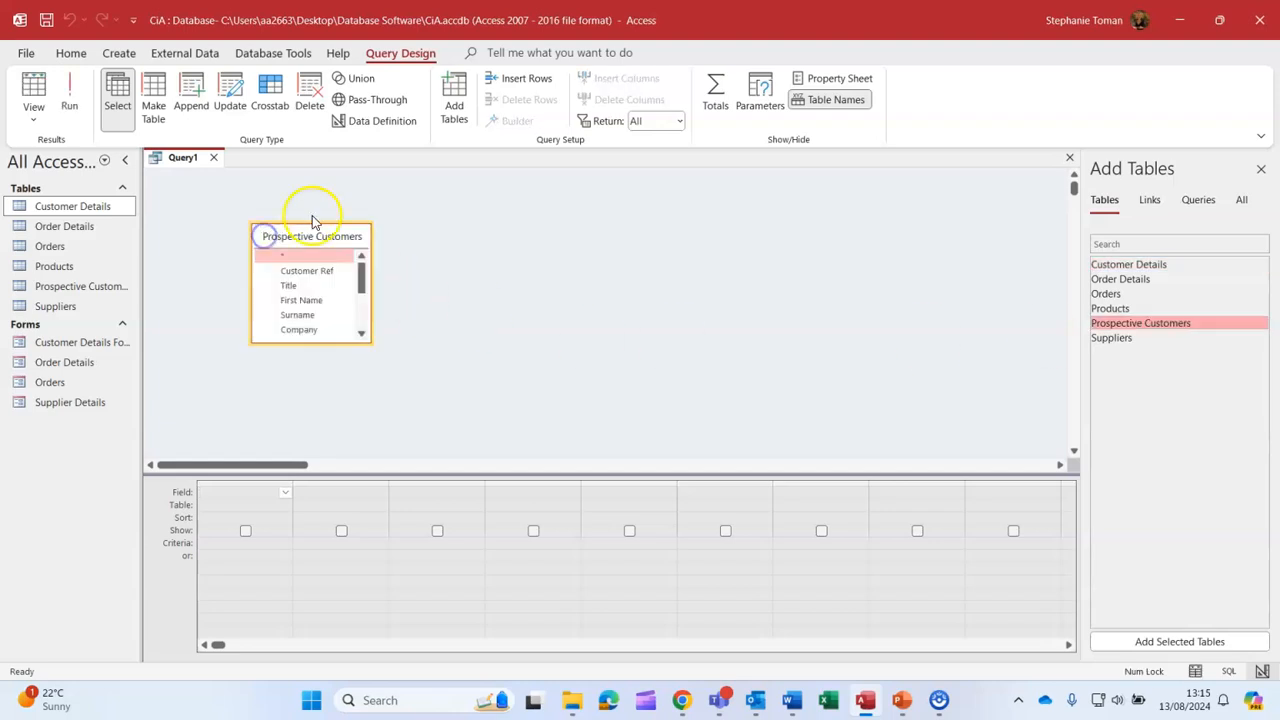
drag(311, 343, 300, 443)
drag(306, 235, 220, 196)
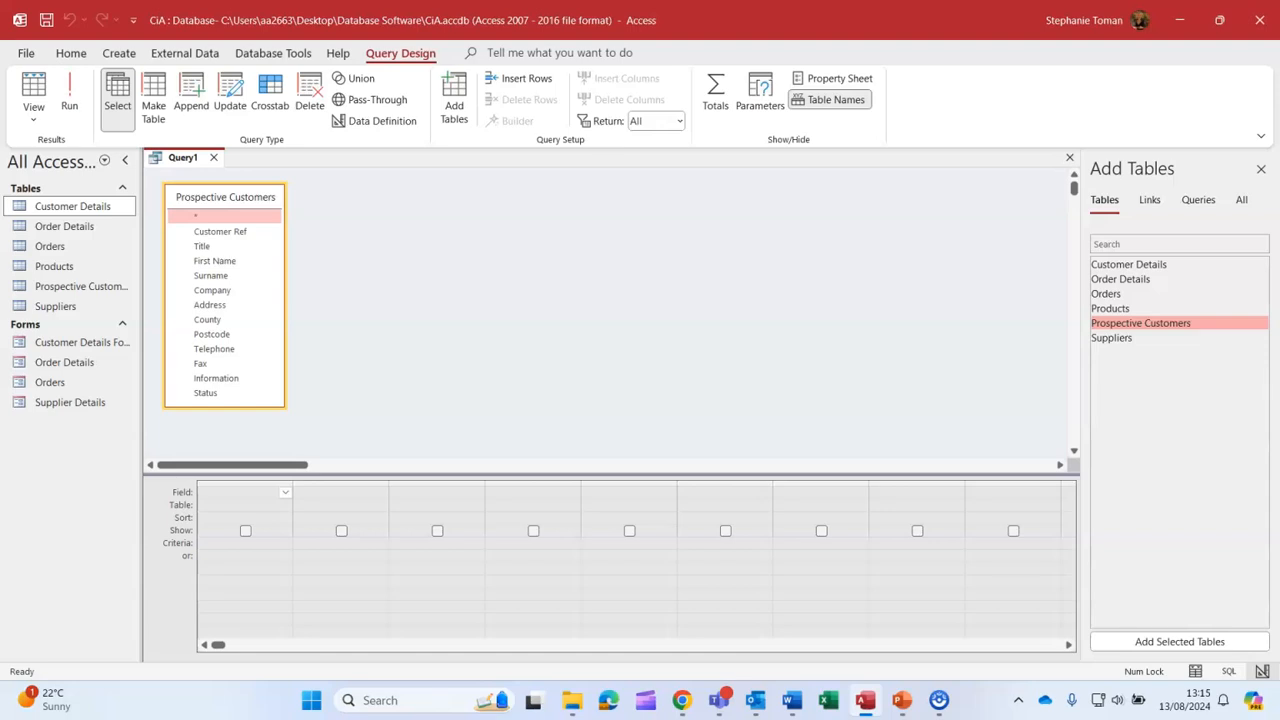
Make it a delete query and add the Customer Ref, Company and Status fields to the design grid.
click(304, 88)
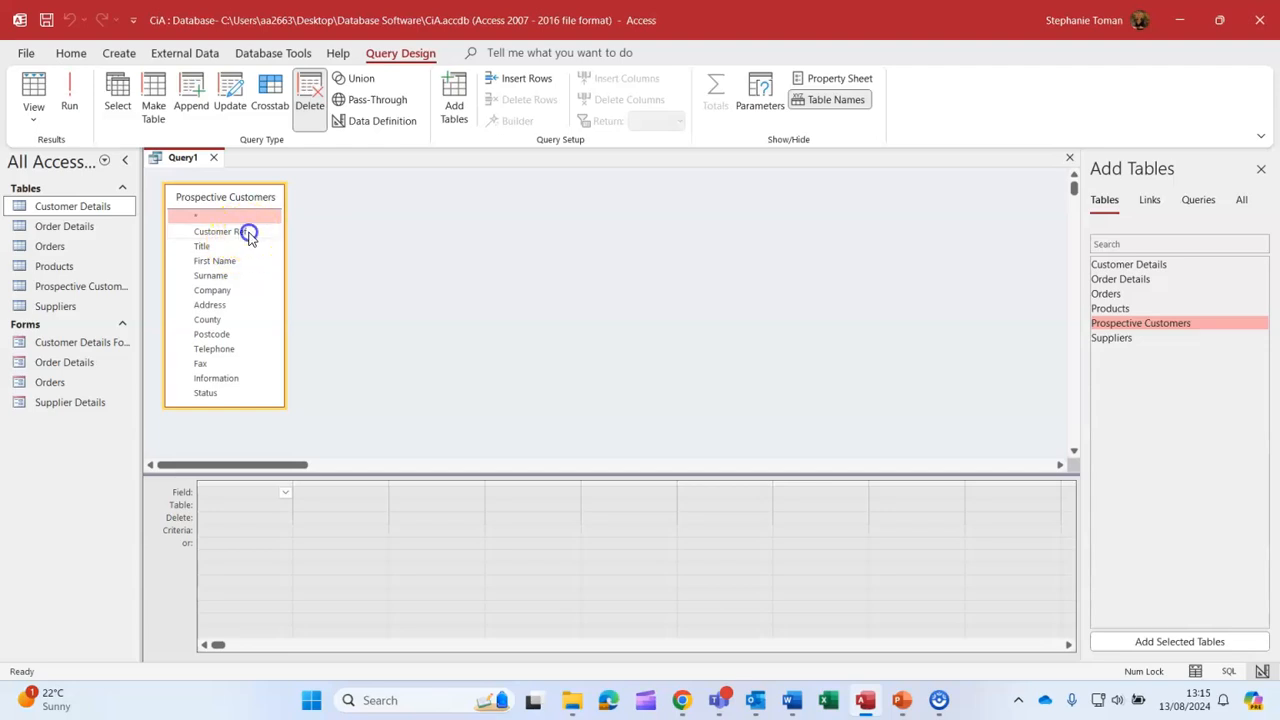
double_click(249, 236)
double_click(214, 289)
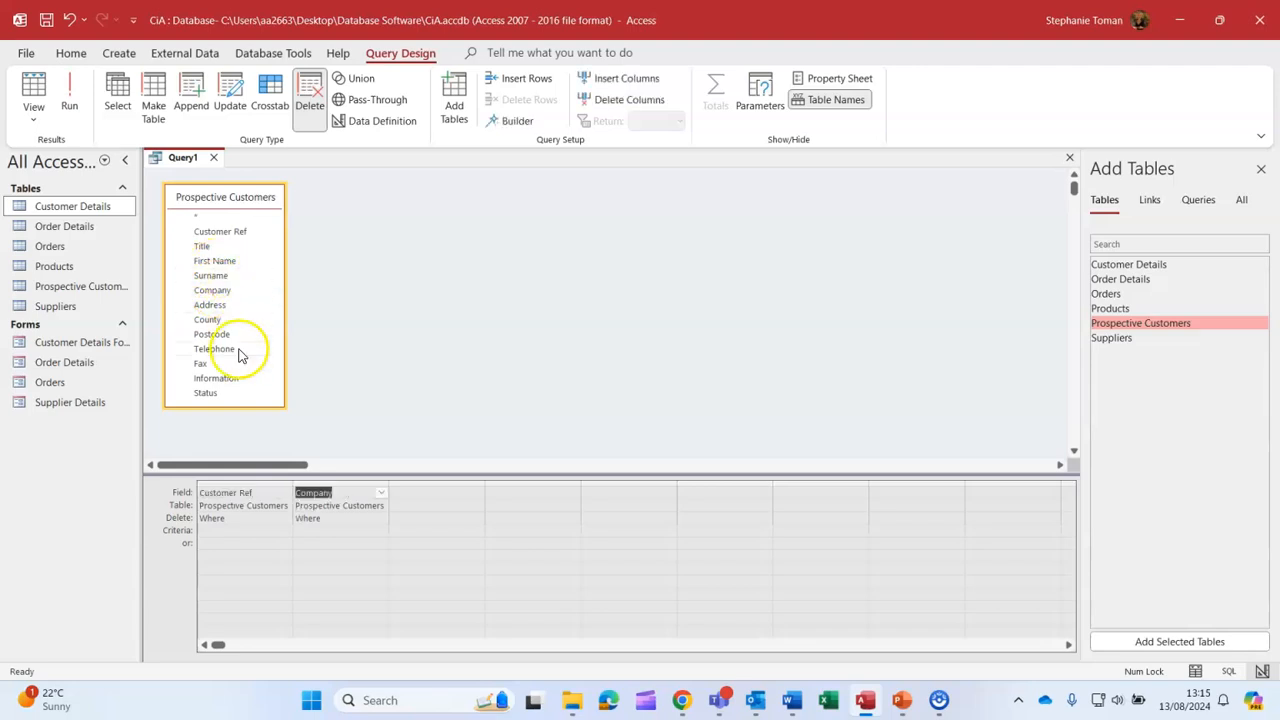
double_click(206, 394)
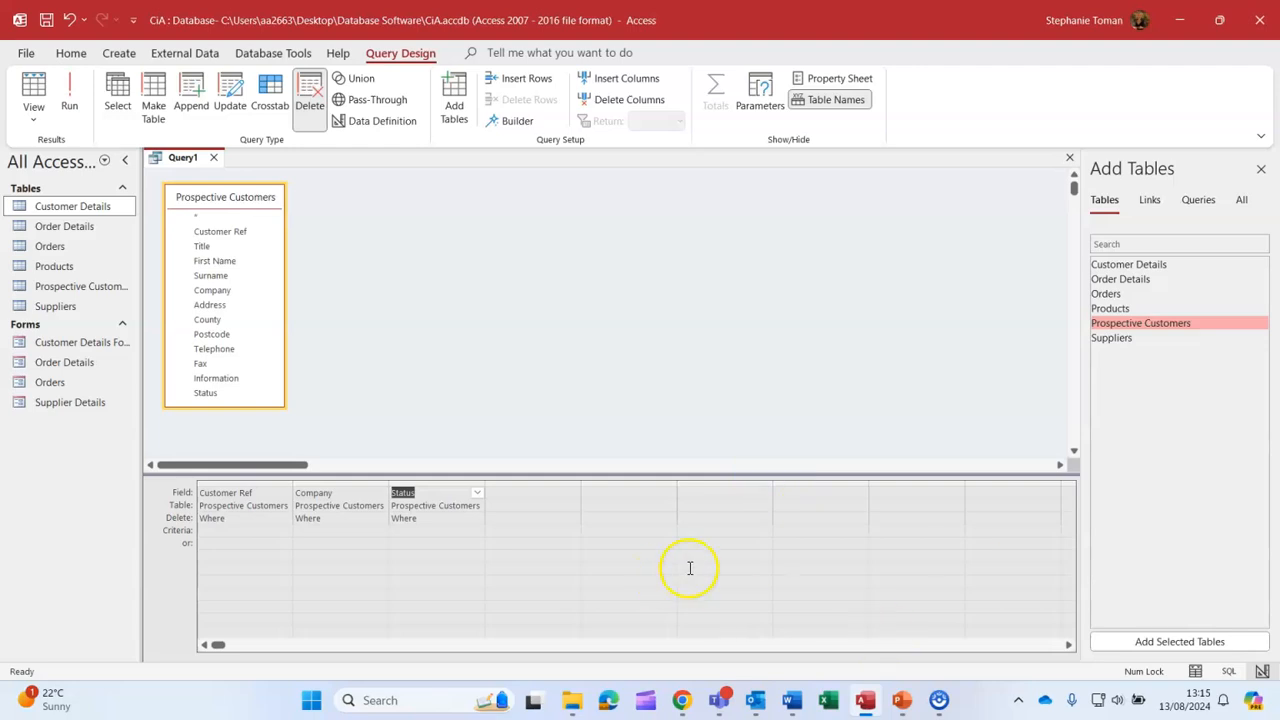
Set the delete query's criterion for the Status field to "A".
click(400, 531)
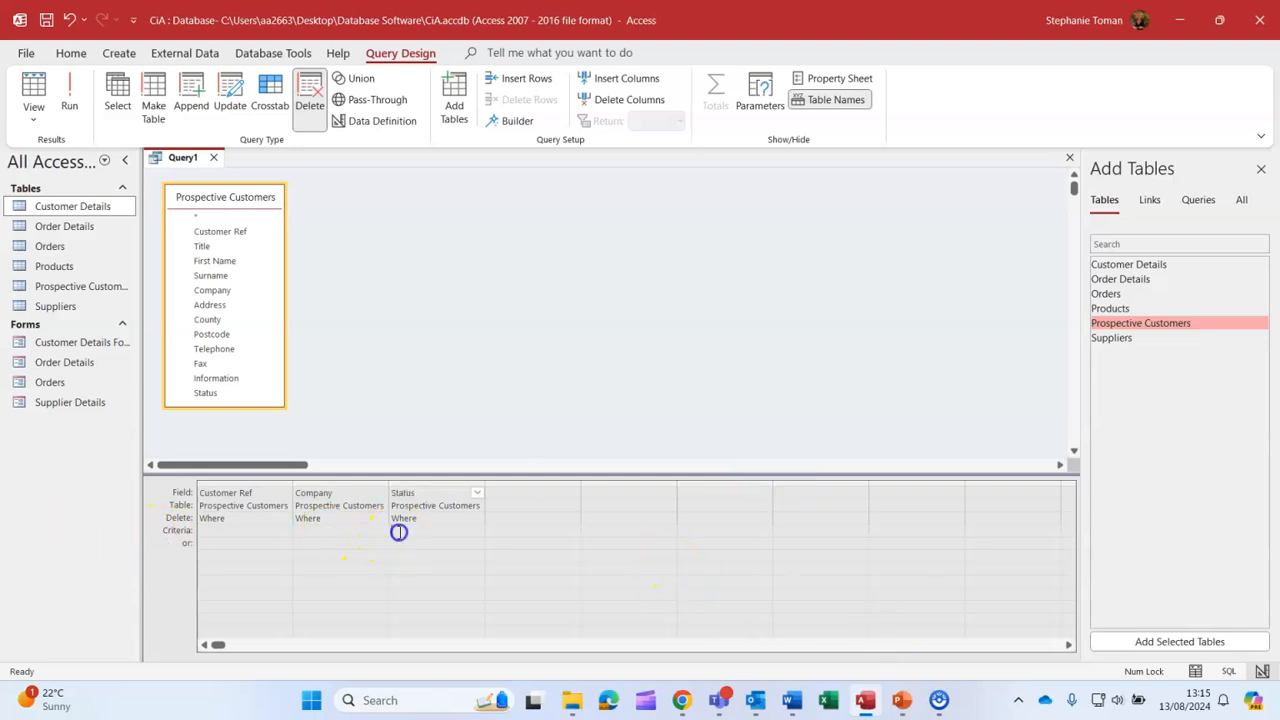
text(A)
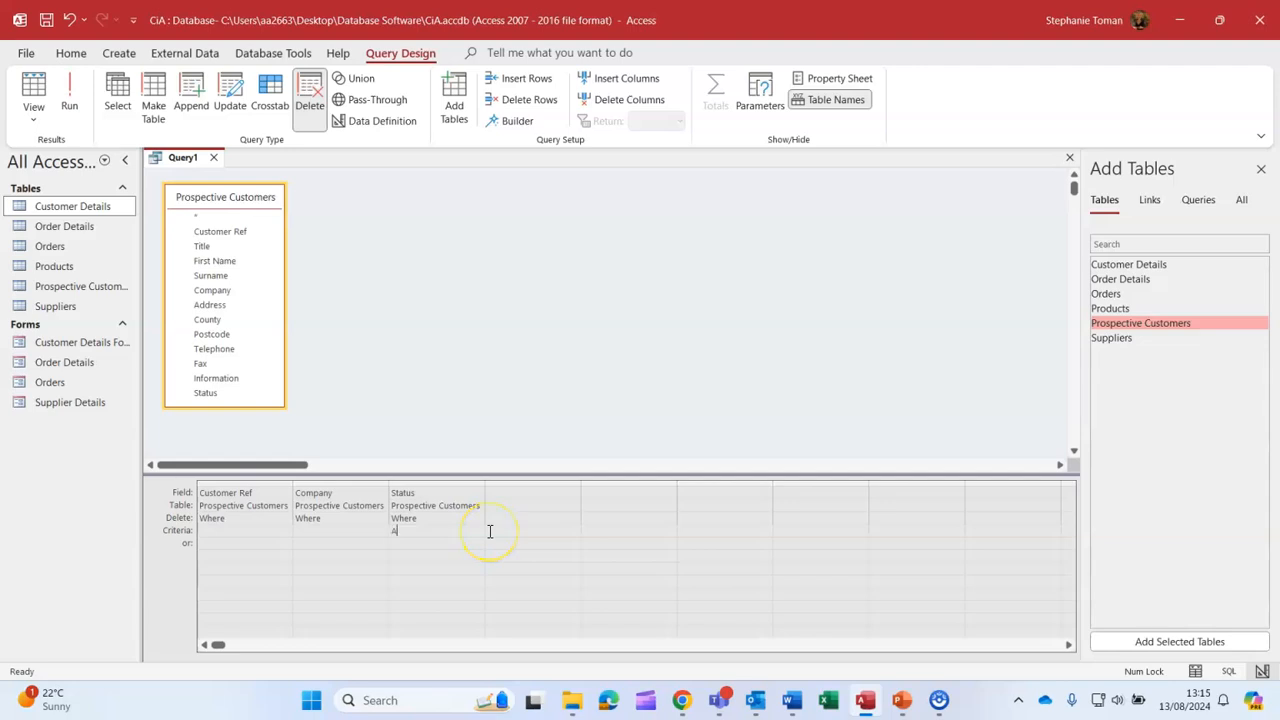
click(351, 586)
click(418, 535)
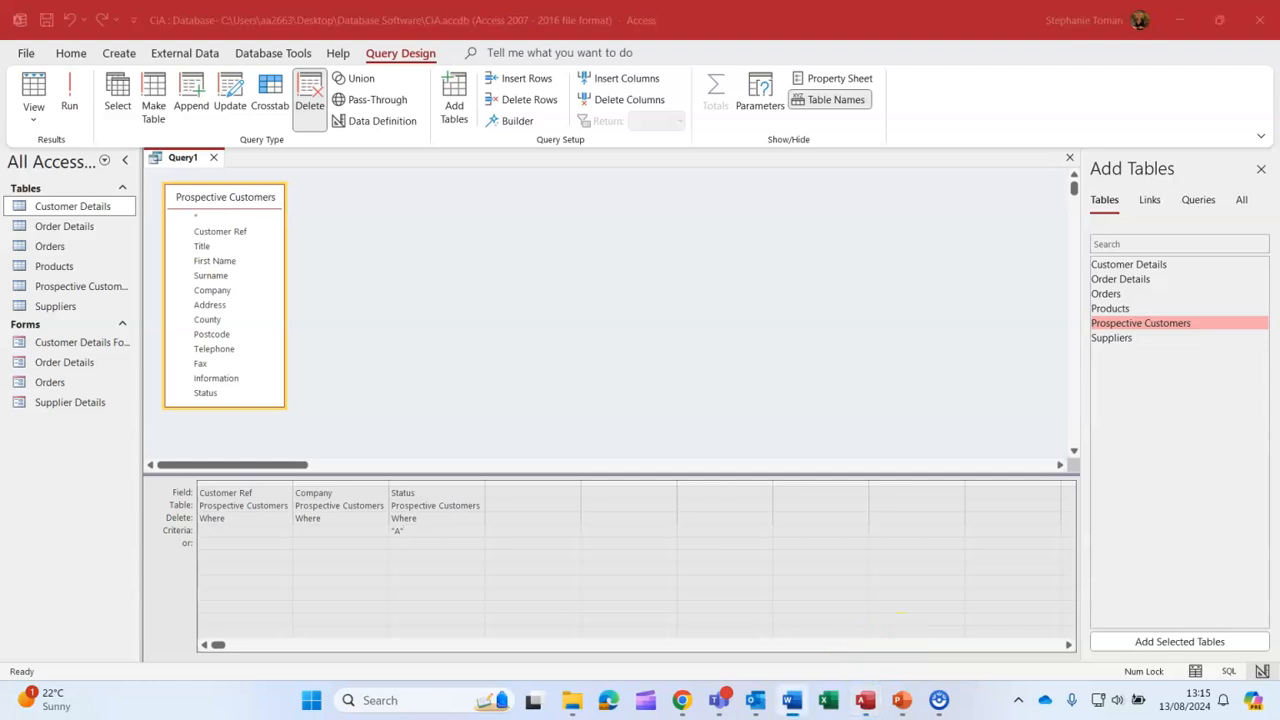
Preview the records the delete query selects and run it to delete them from Prospective Customers.
click(38, 90)
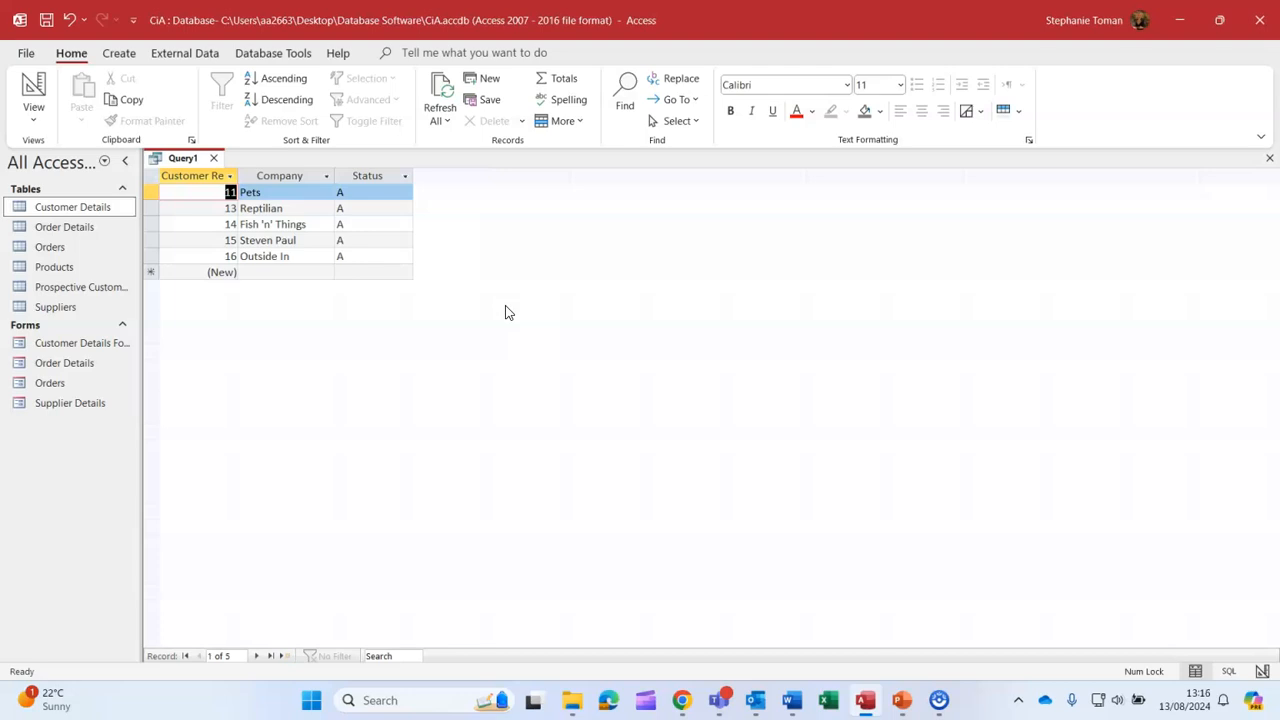
click(34, 88)
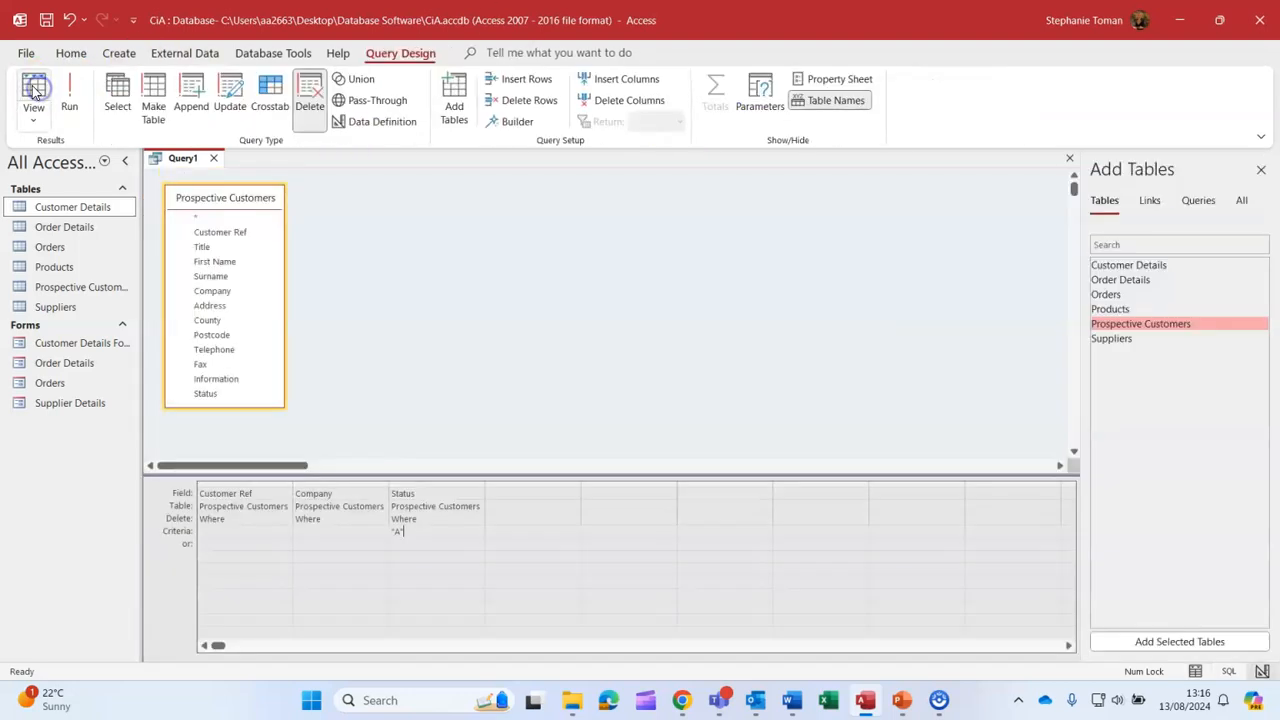
click(69, 92)
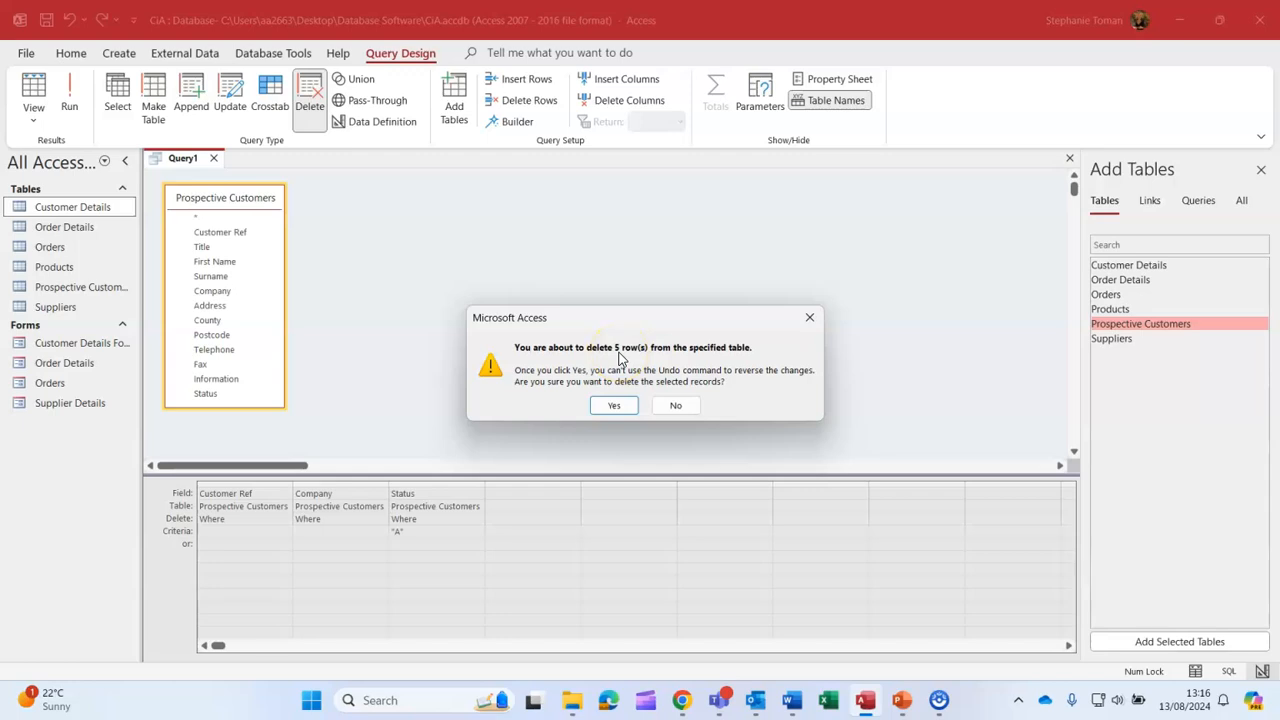
click(614, 405)
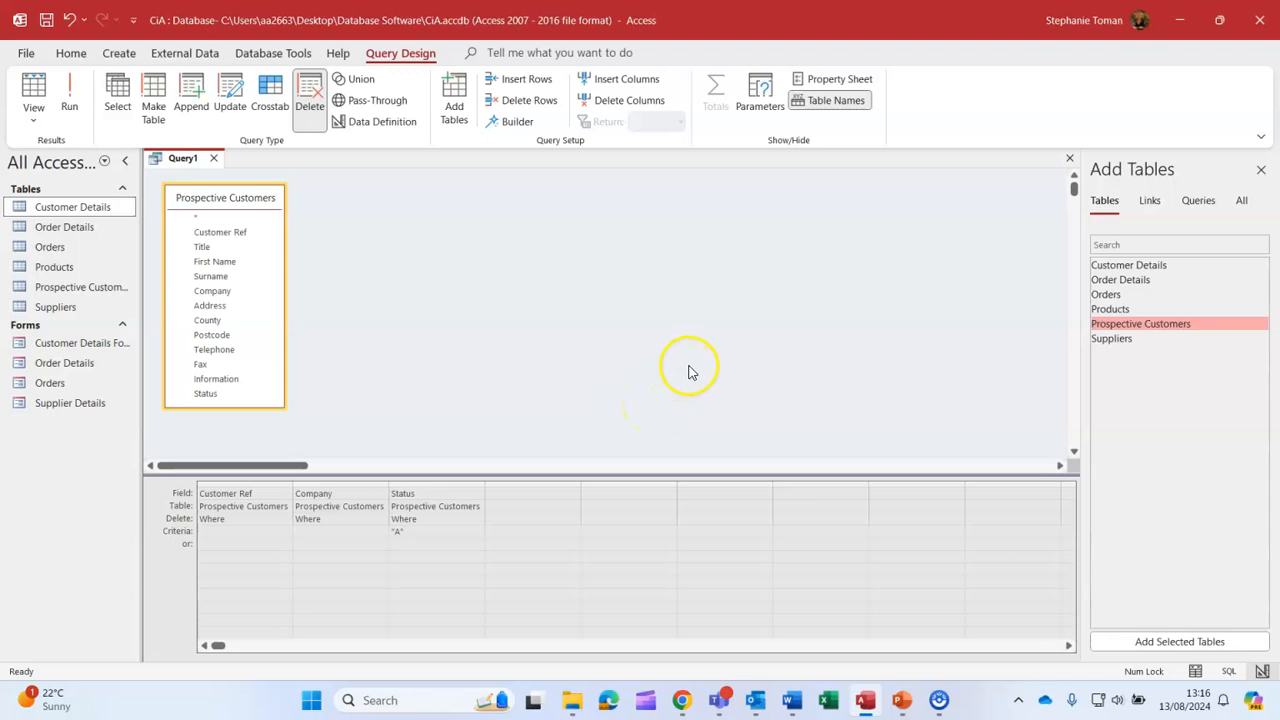
Review the records in the Customer Details and Prospective Customers tables, and close both tables.
double_click(75, 207)
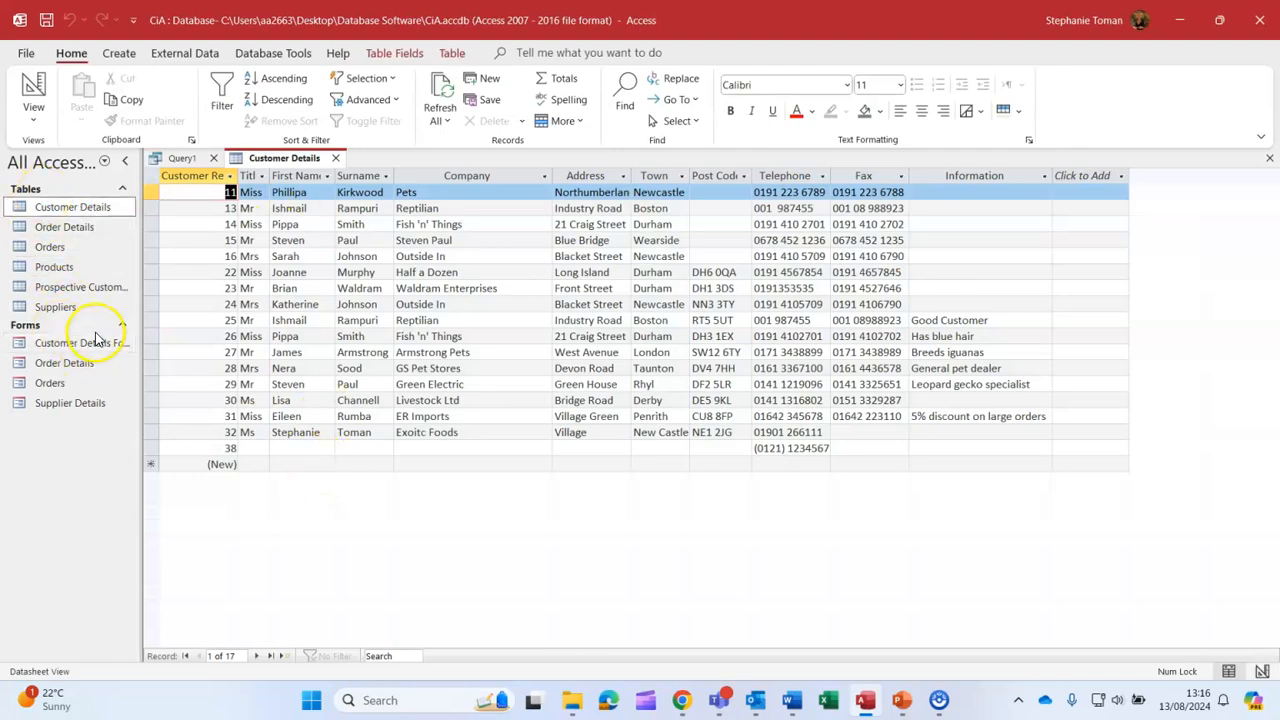
double_click(55, 288)
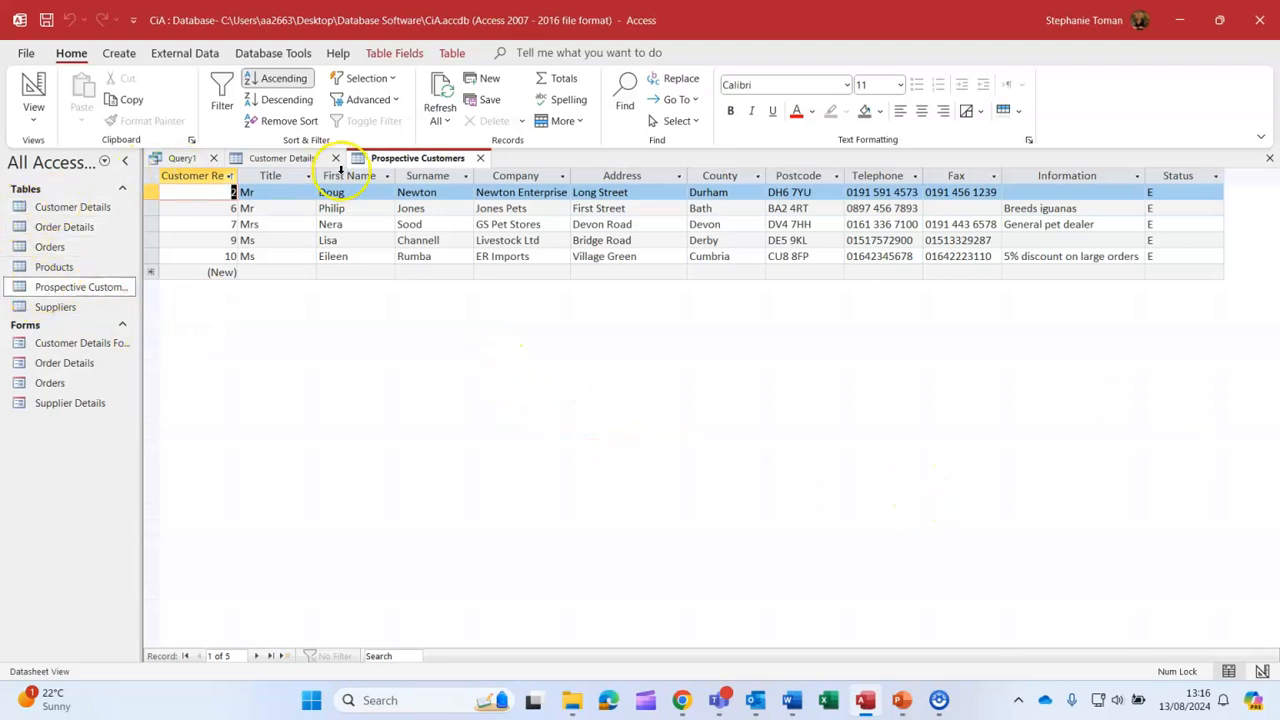
click(480, 158)
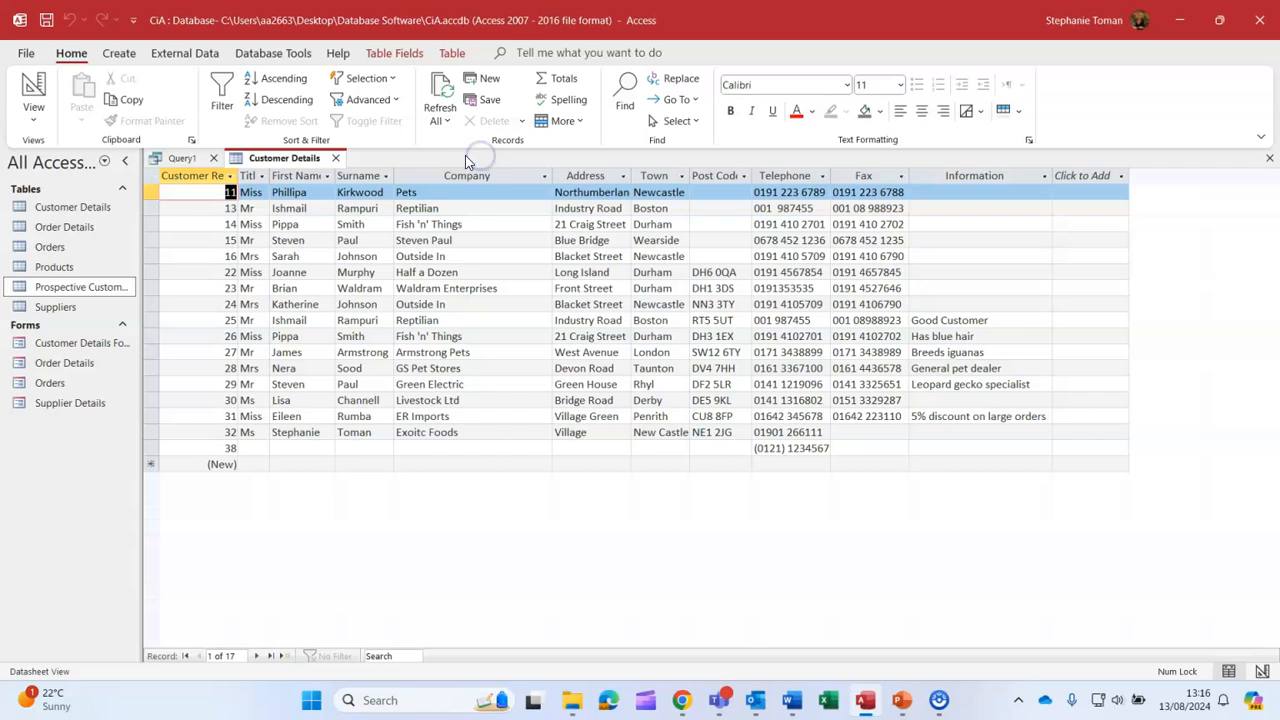
click(337, 158)
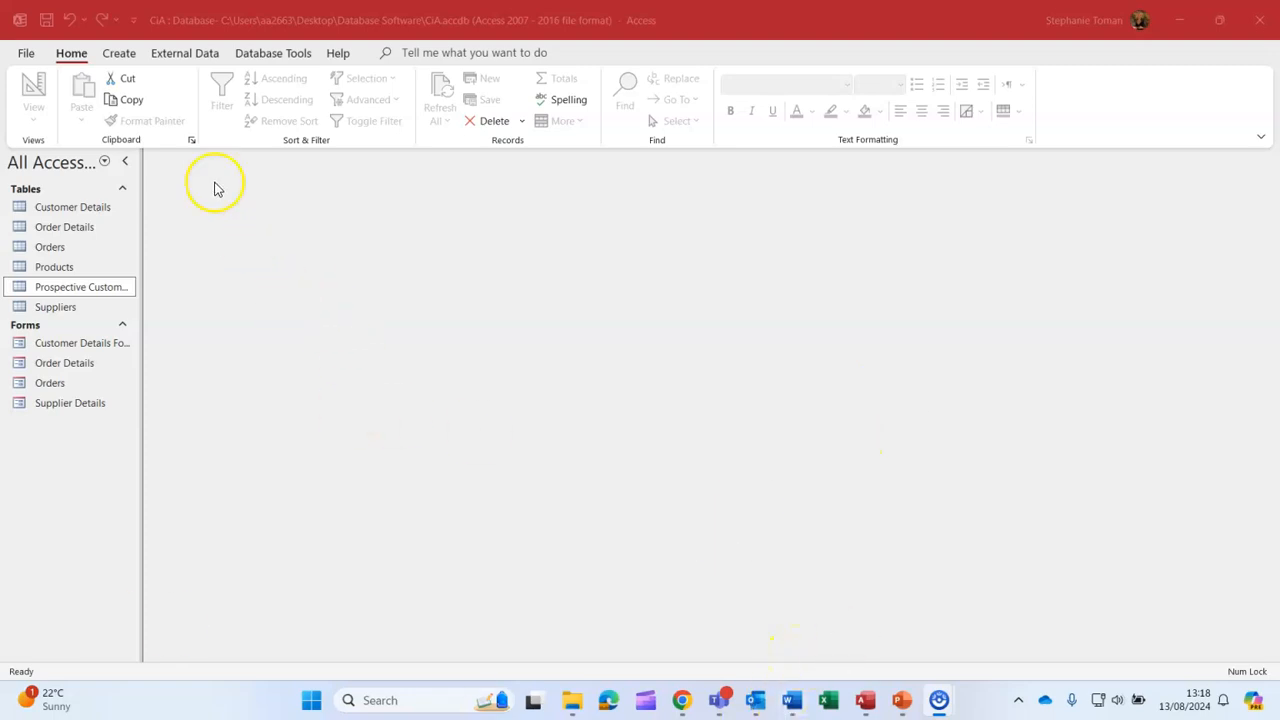
Create a query in design view with the Customer Details and Orders tables, and arrange their field lists to show all fields.
click(118, 52)
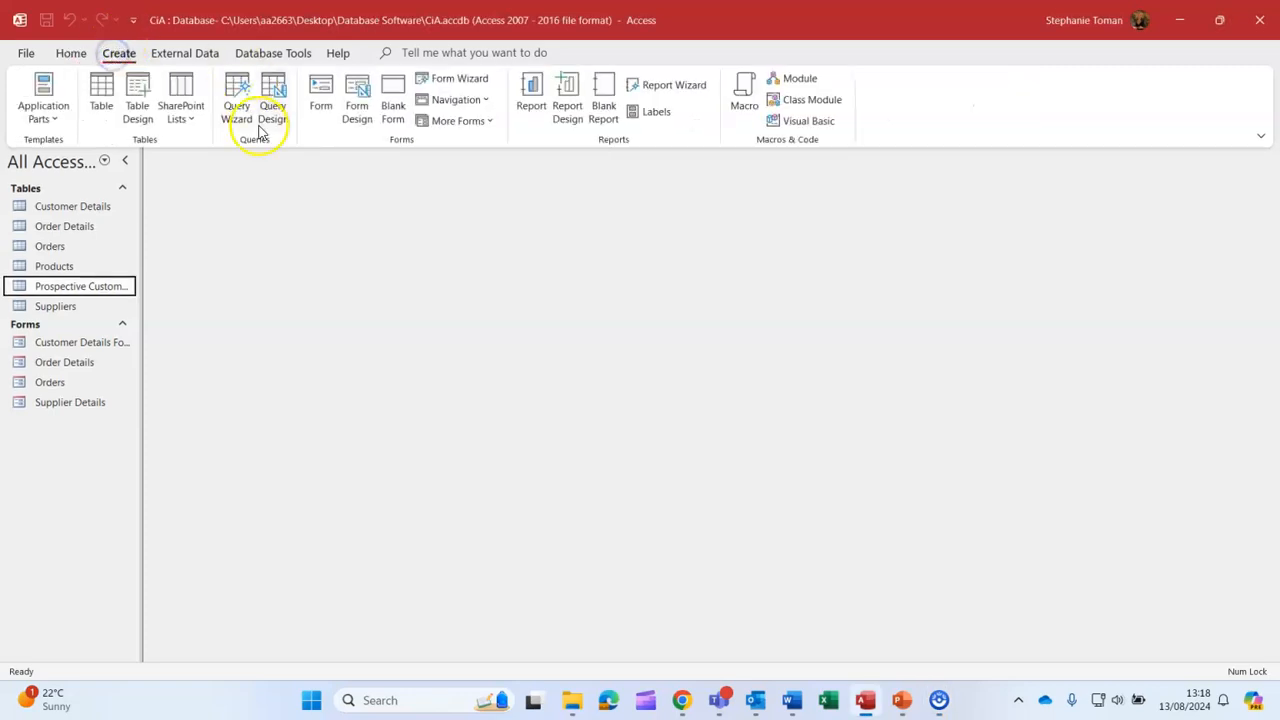
click(284, 92)
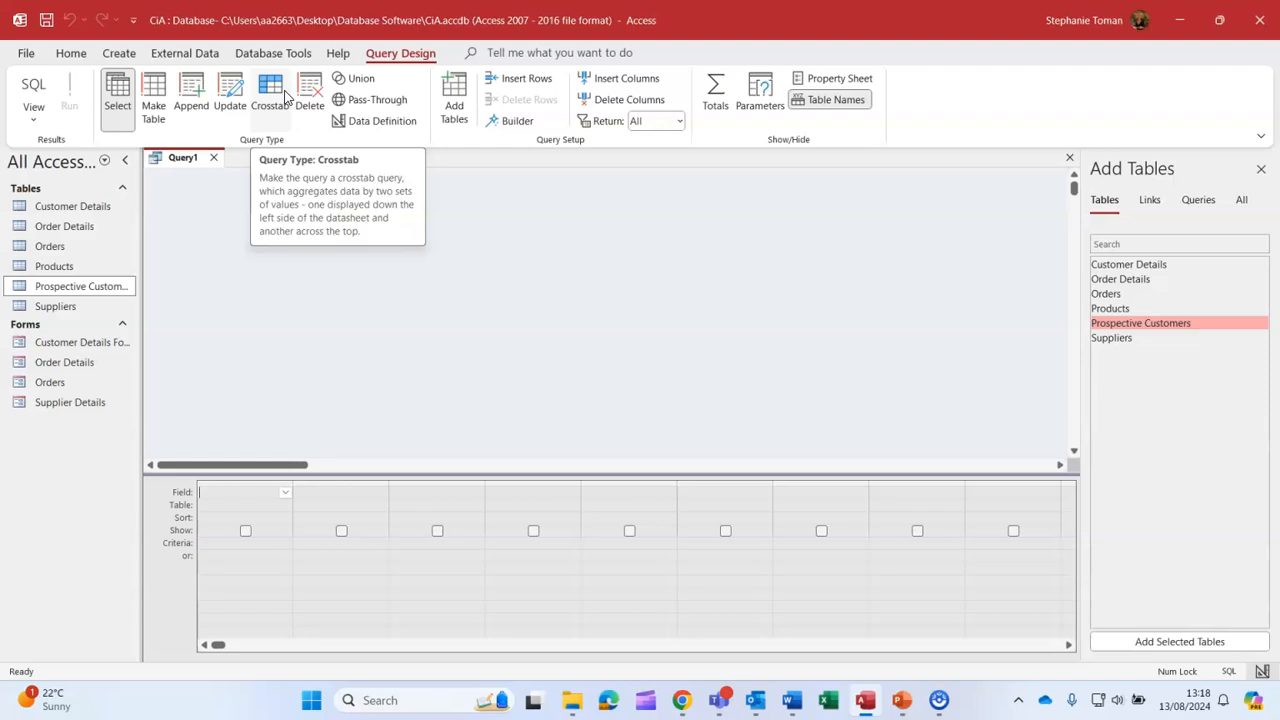
drag(1124, 268, 248, 273)
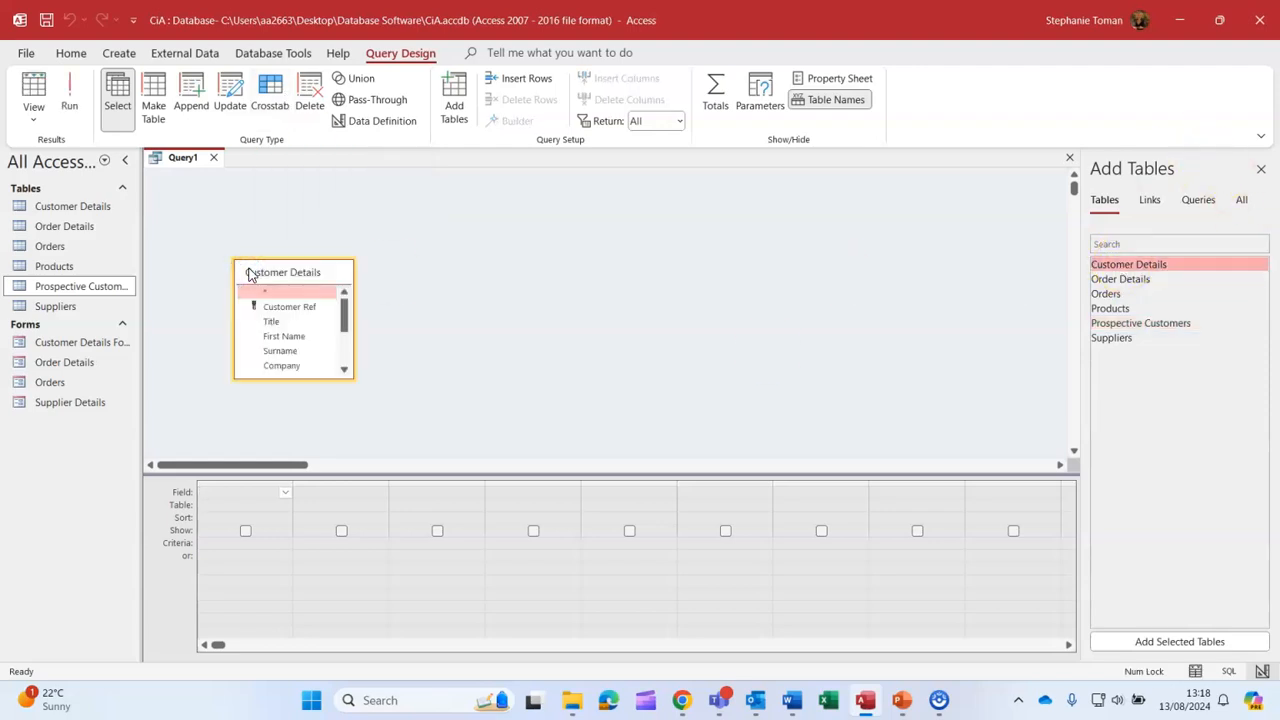
drag(1106, 293, 462, 290)
drag(294, 259, 303, 172)
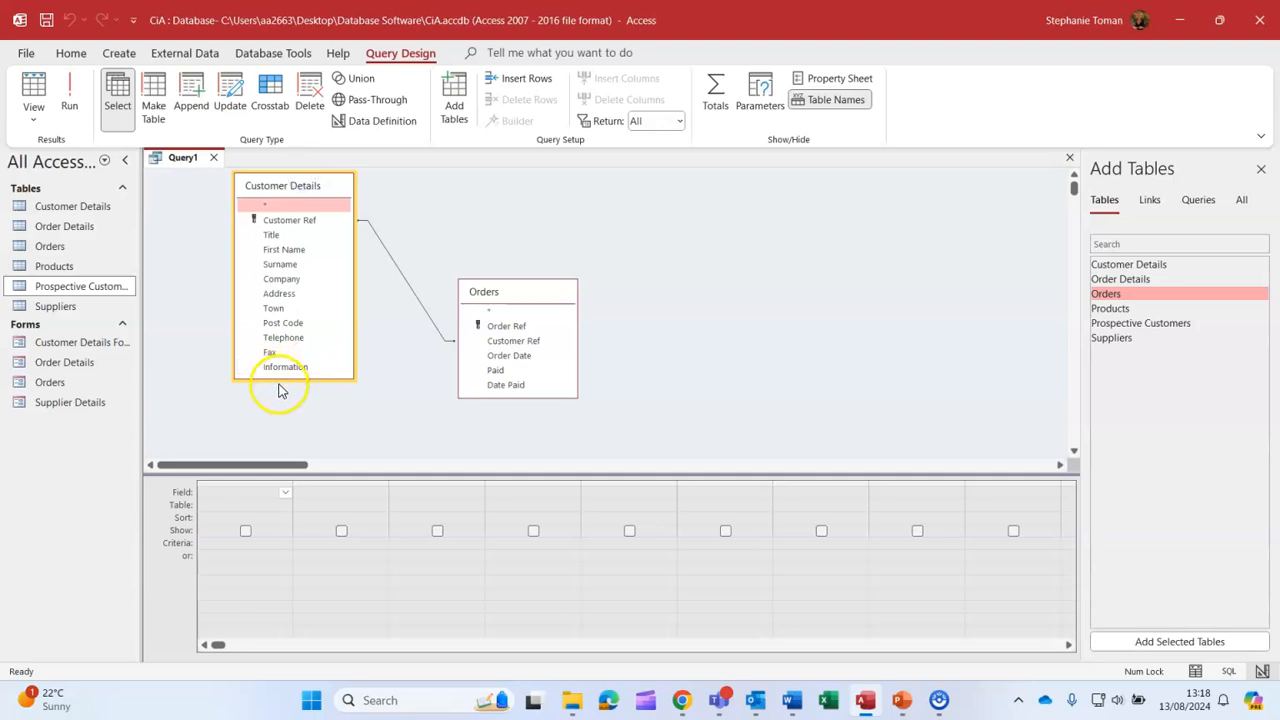
mouse_move(280, 379)
mouse_down()
mouse_move(280, 411)
mouse_move(279, 400)
mouse_up()
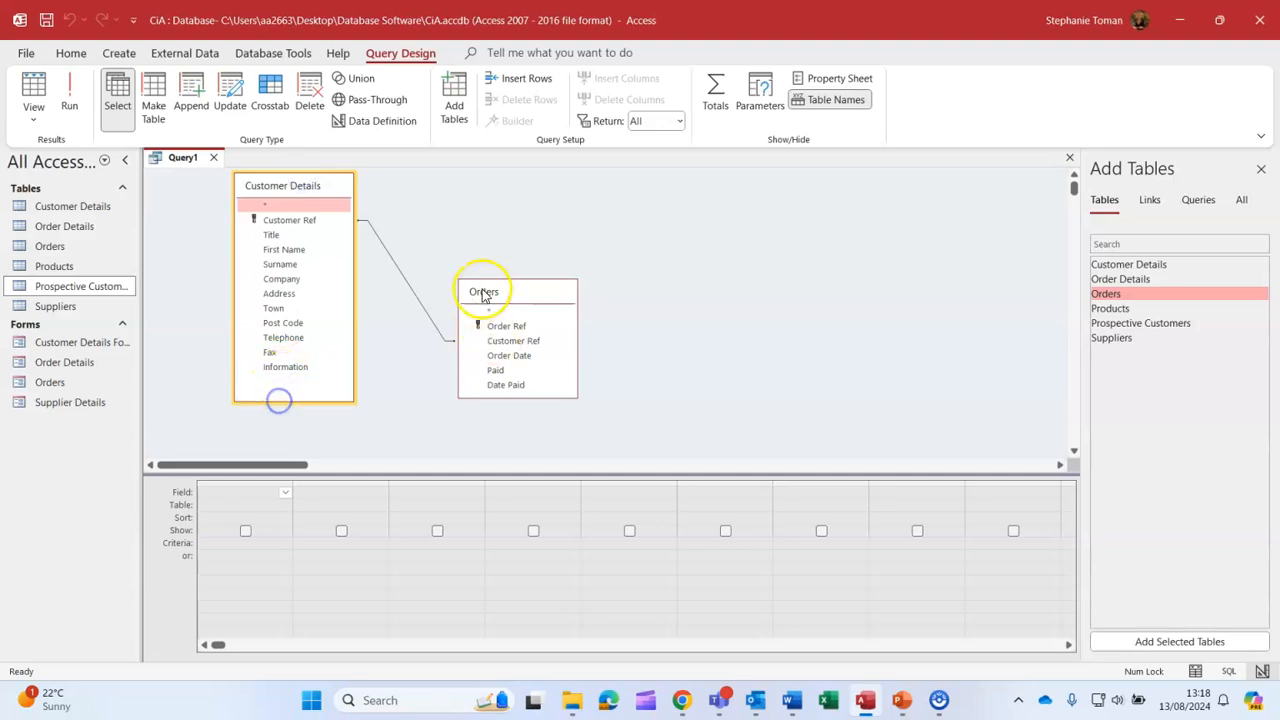
drag(534, 280, 545, 246)
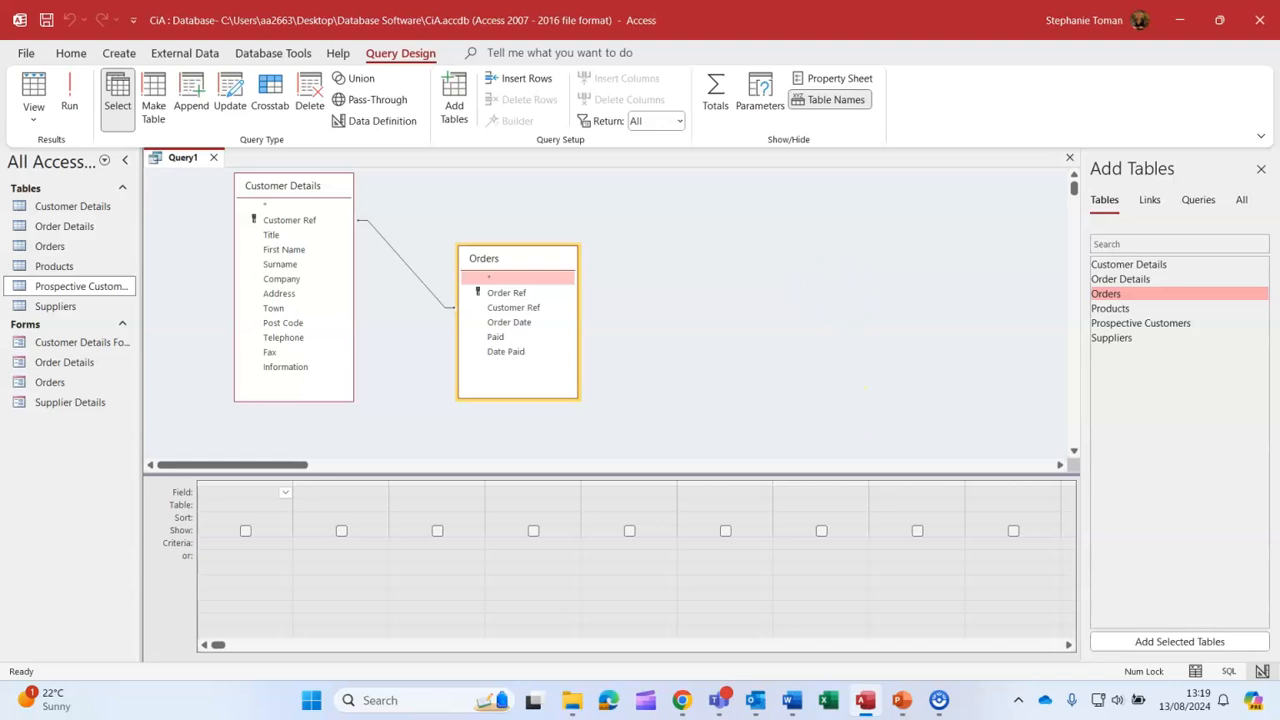
Change the query to a make-table query that creates a table named Unpaid Orders in the current database.
click(155, 100)
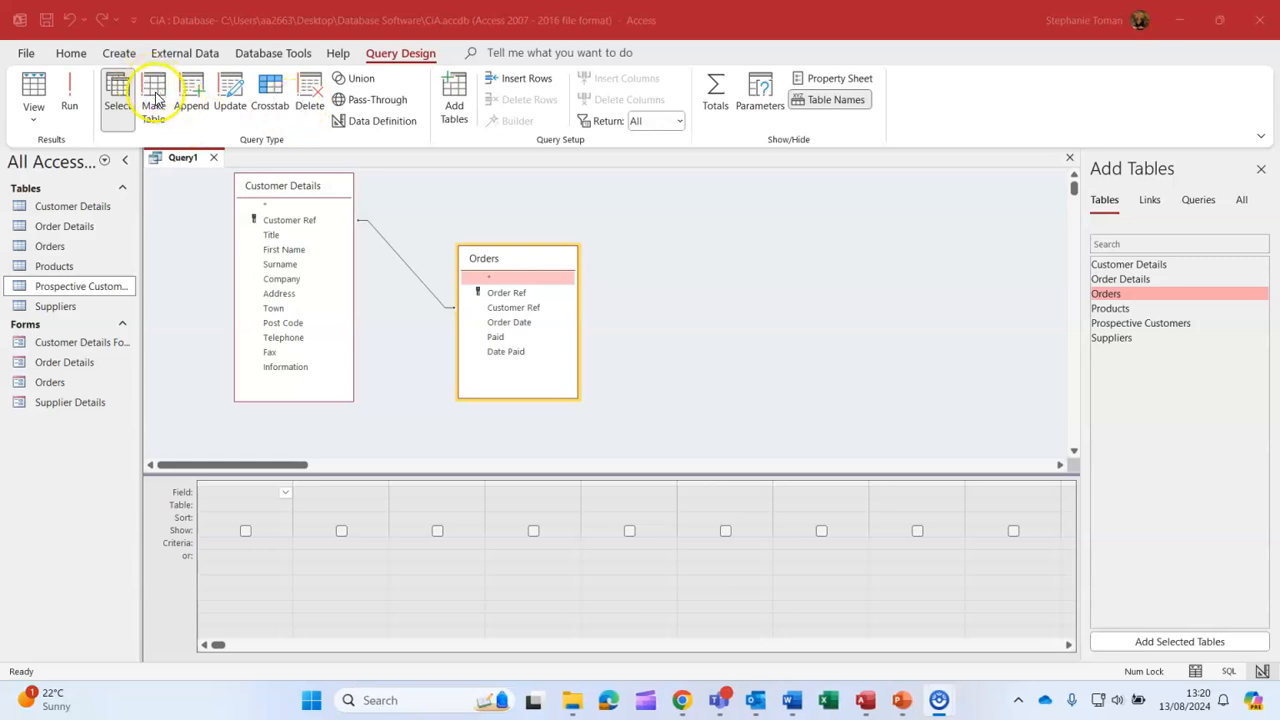
click(186, 259)
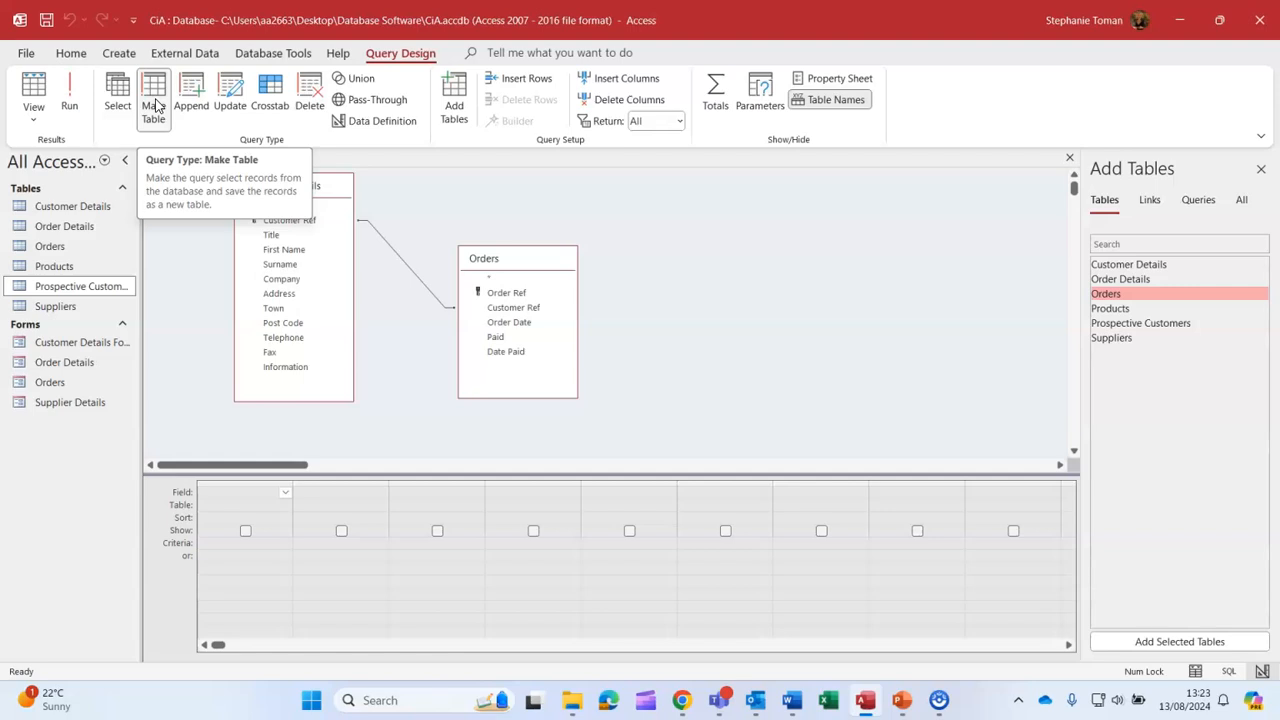
click(155, 104)
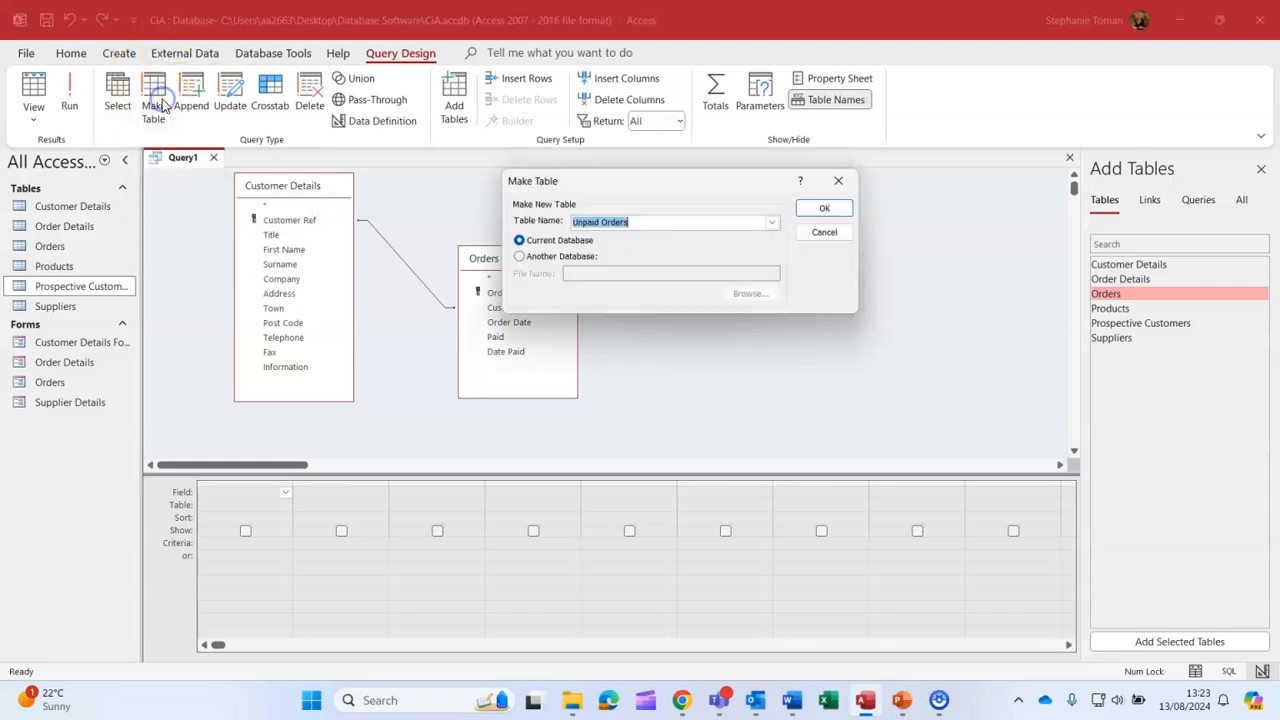
click(654, 227)
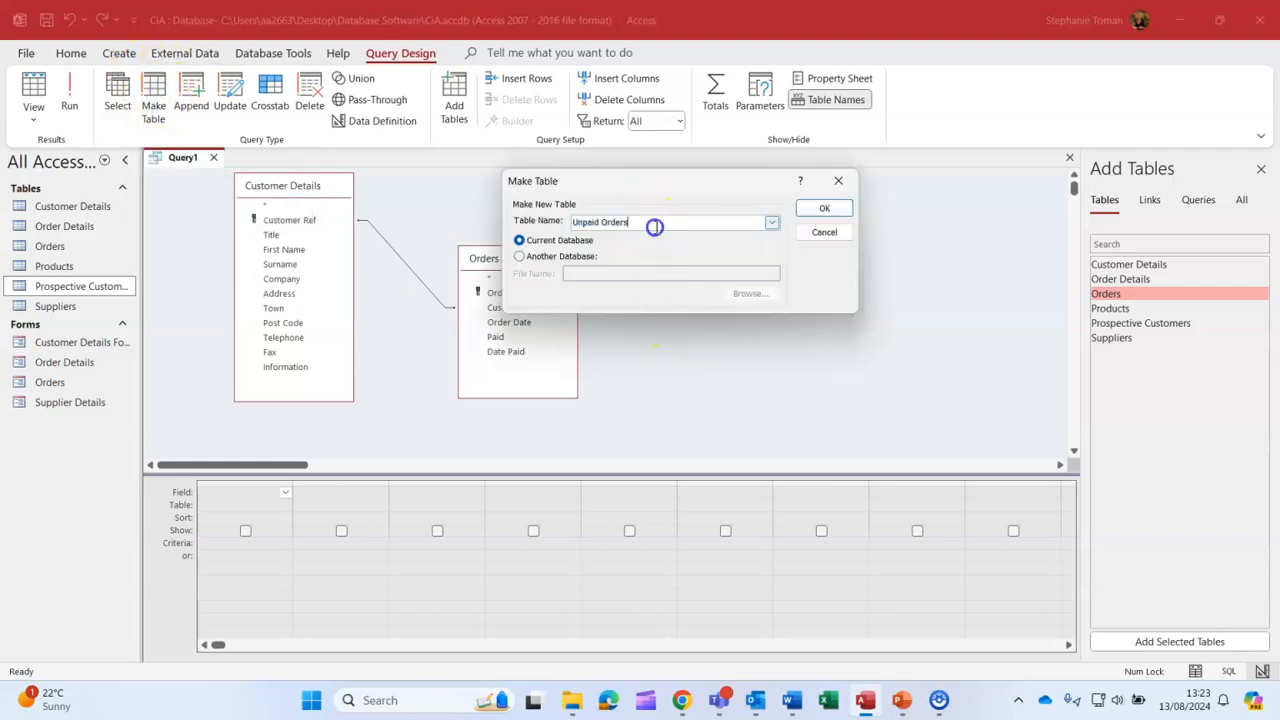
double_click(640, 221)
click(646, 221)
click(828, 210)
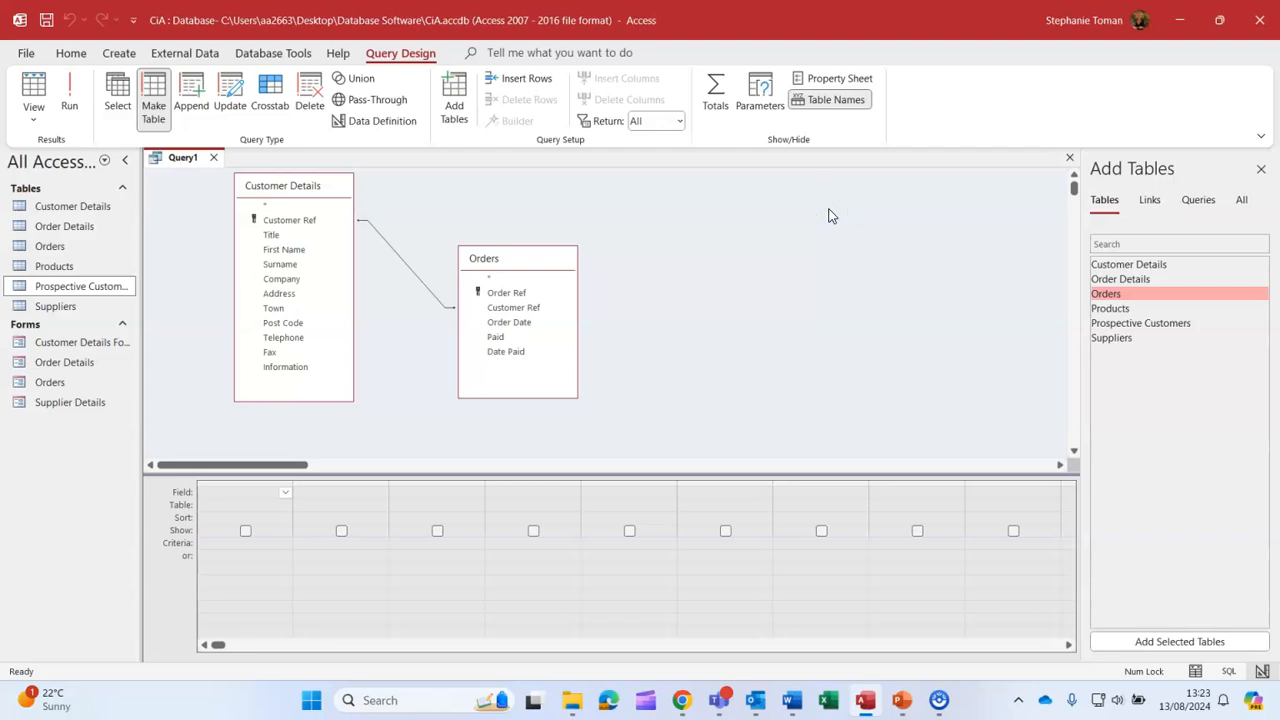
Add the Title, First Name, Surname, Company and Telephone fields from Customer Details to the make-table query.
double_click(272, 236)
click(283, 250)
double_click(283, 250)
double_click(281, 264)
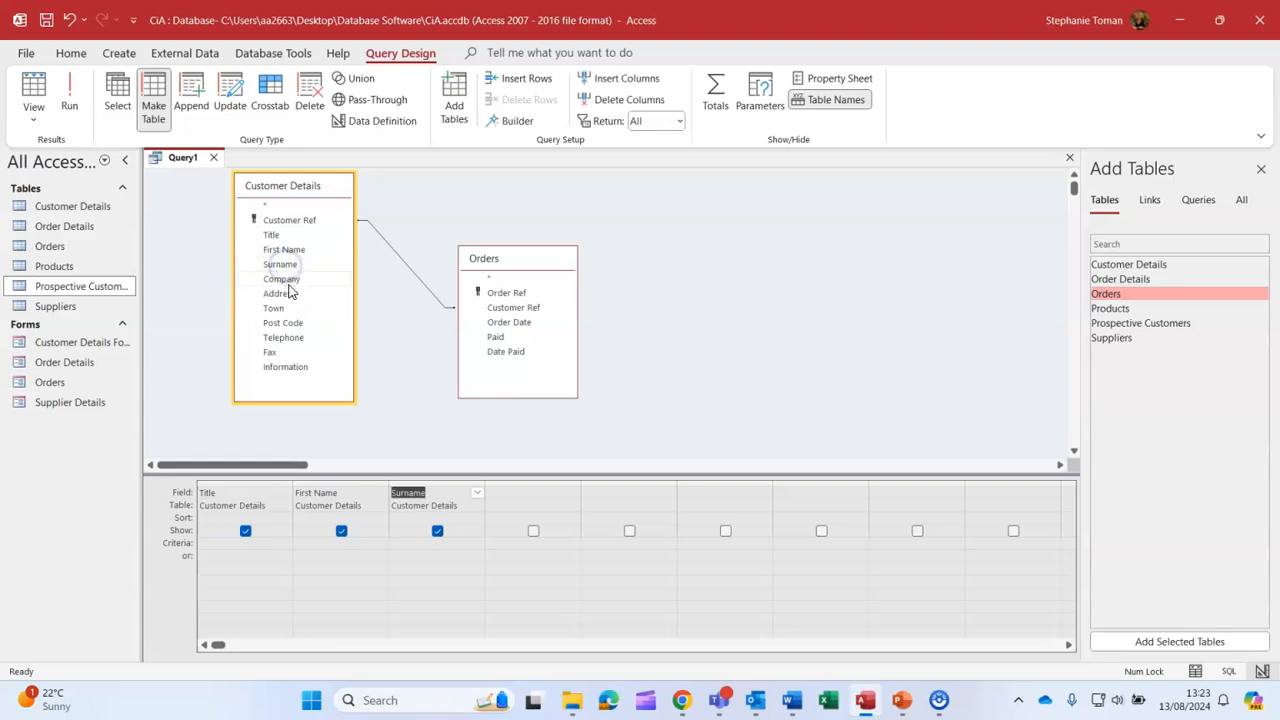
click(297, 279)
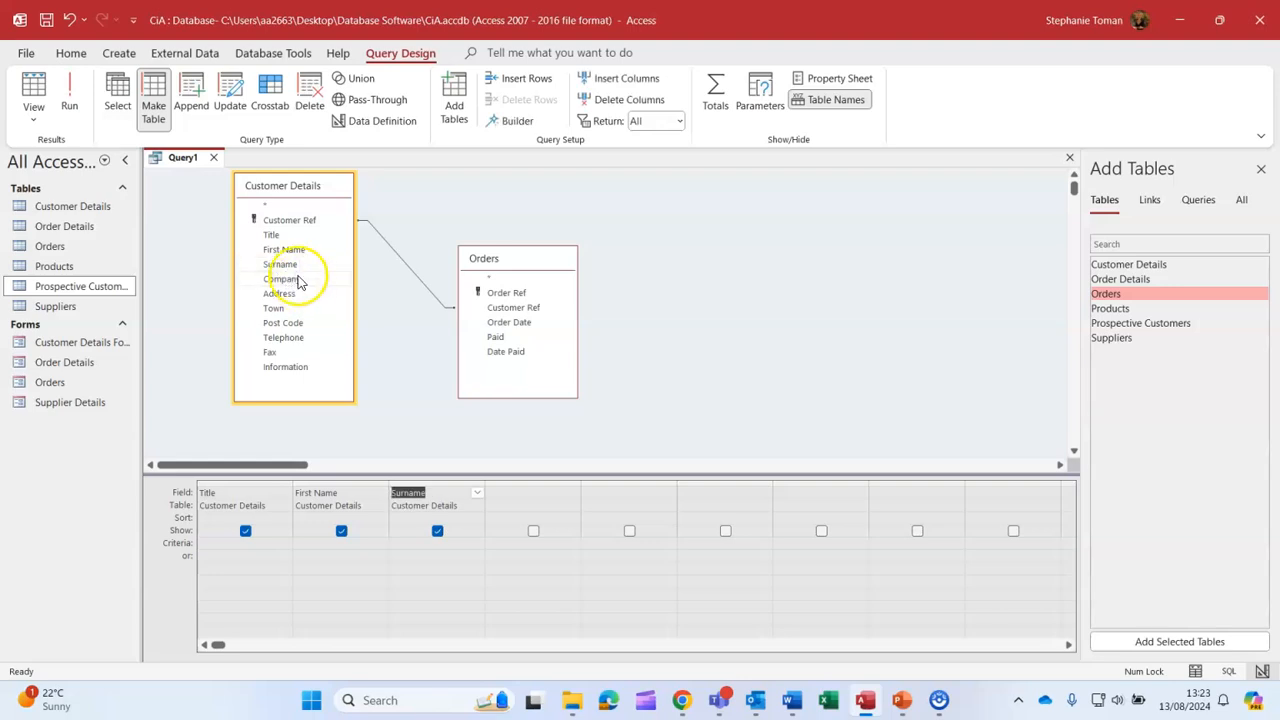
double_click(297, 279)
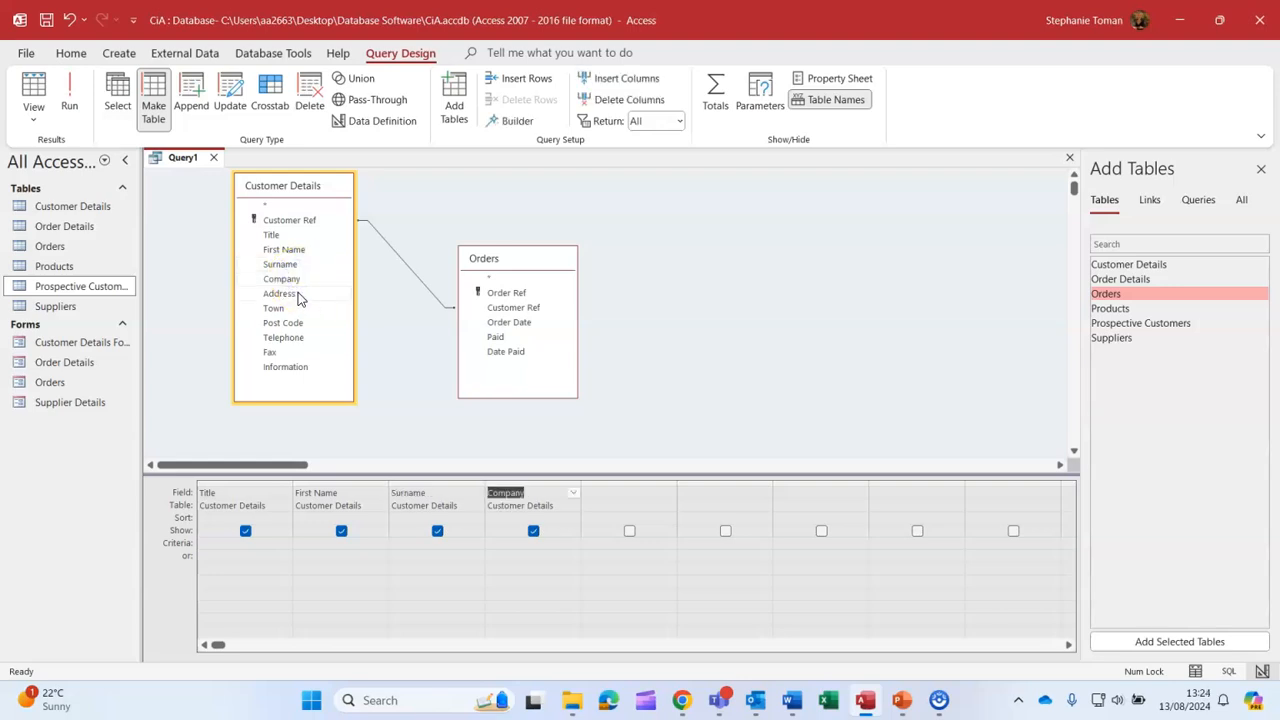
click(296, 340)
double_click(296, 344)
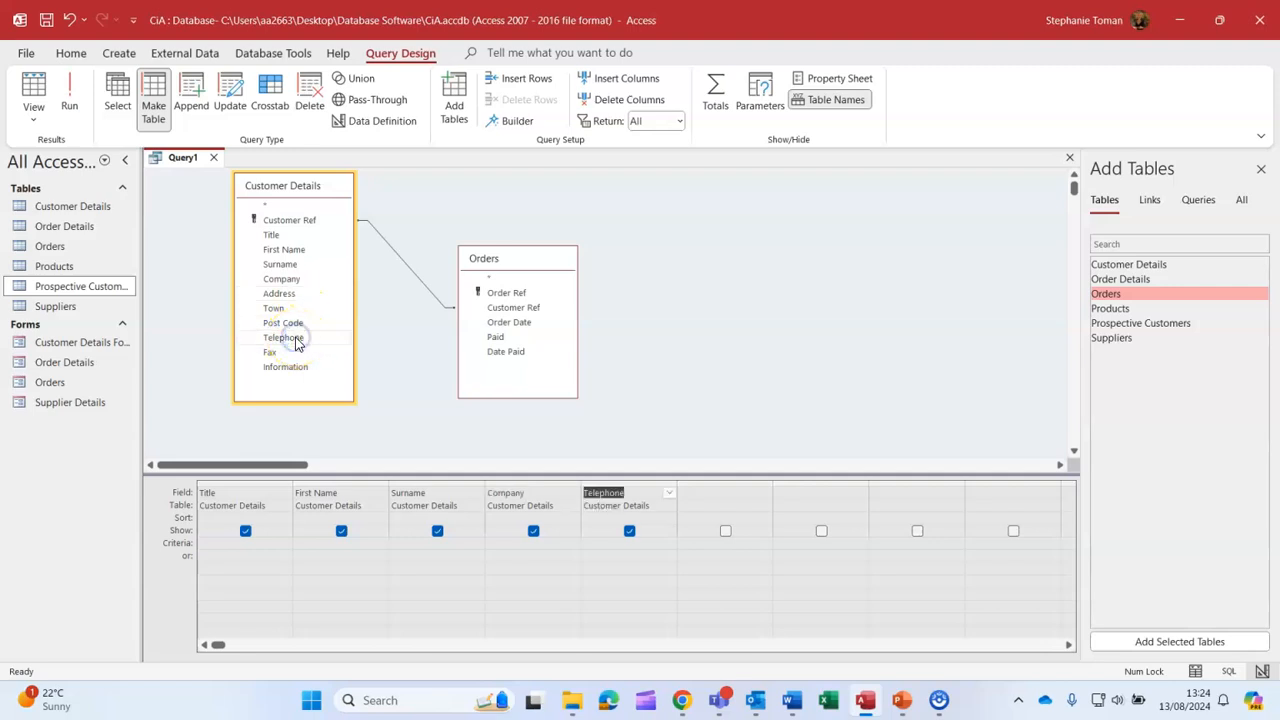
Add the Order Ref, Order Date and Paid fields from the Orders table to the make-table query.
click(578, 311)
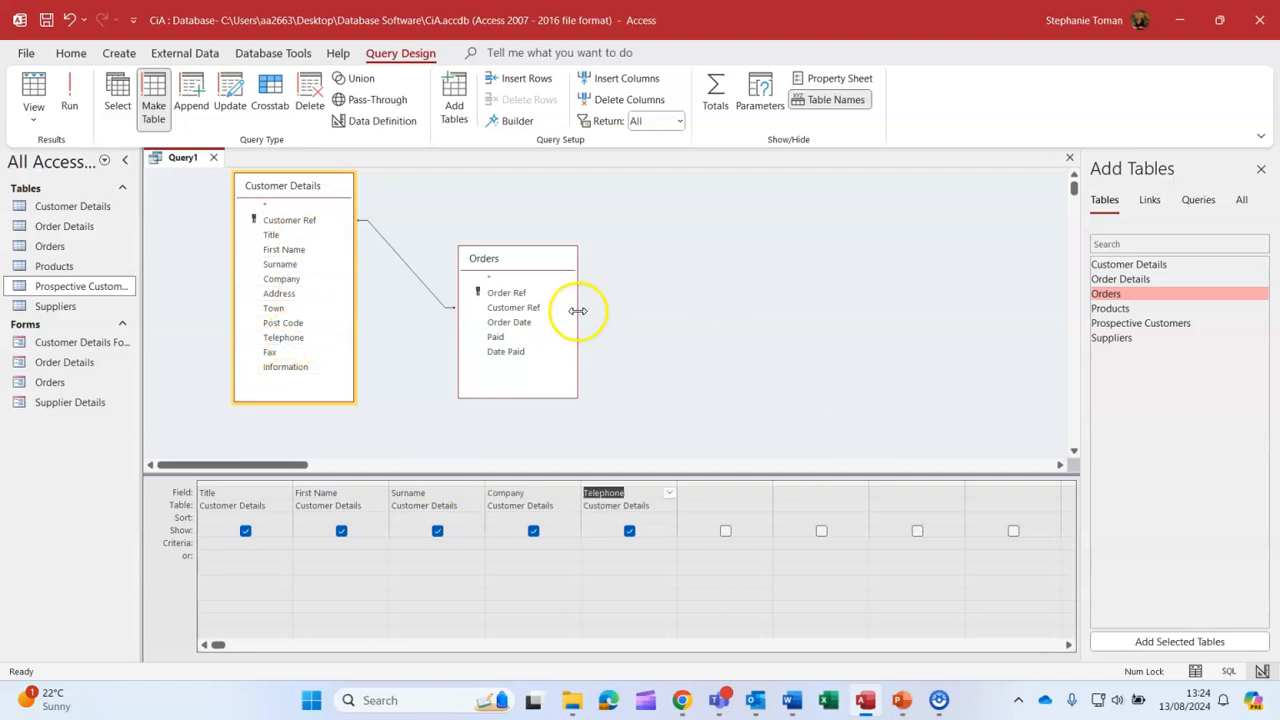
double_click(506, 290)
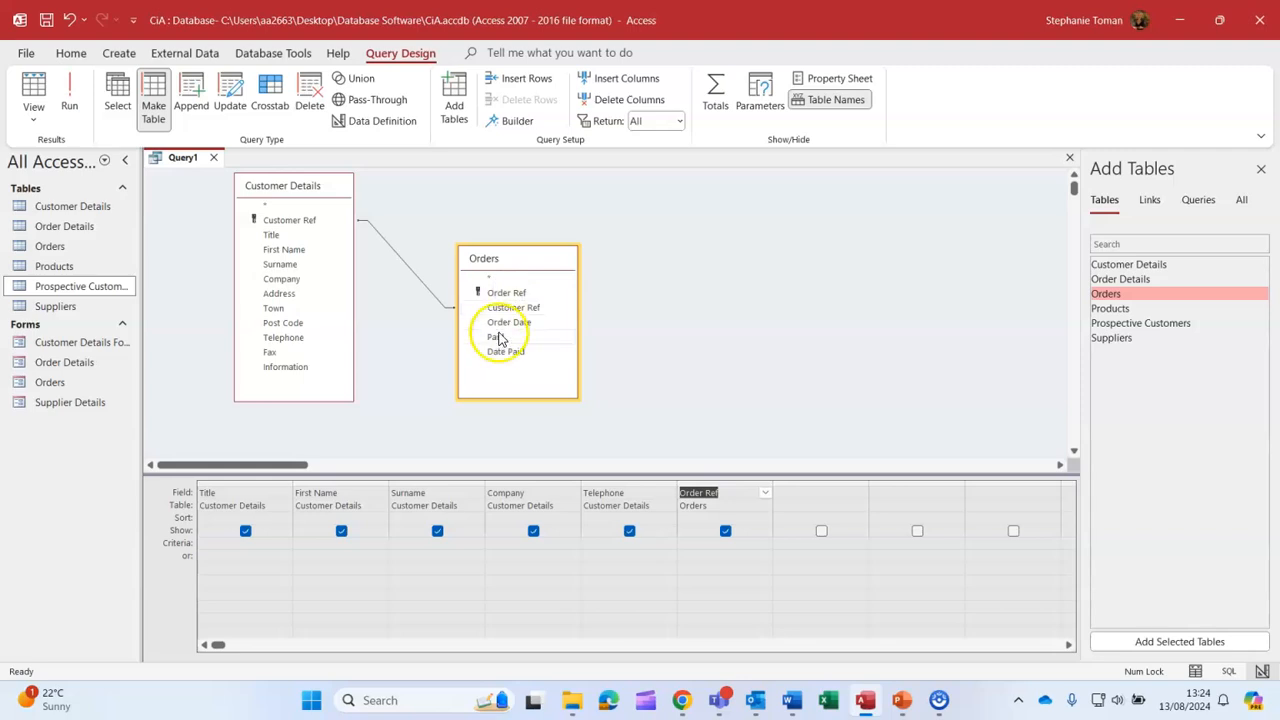
double_click(505, 322)
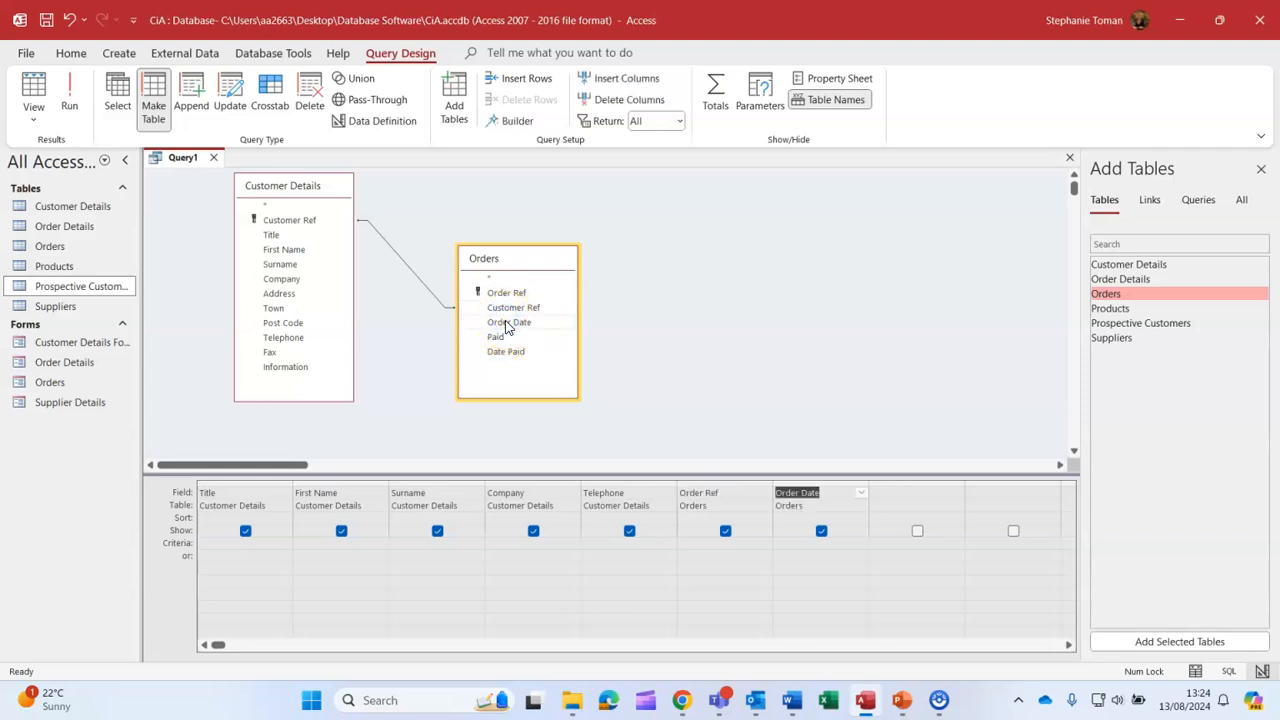
double_click(495, 337)
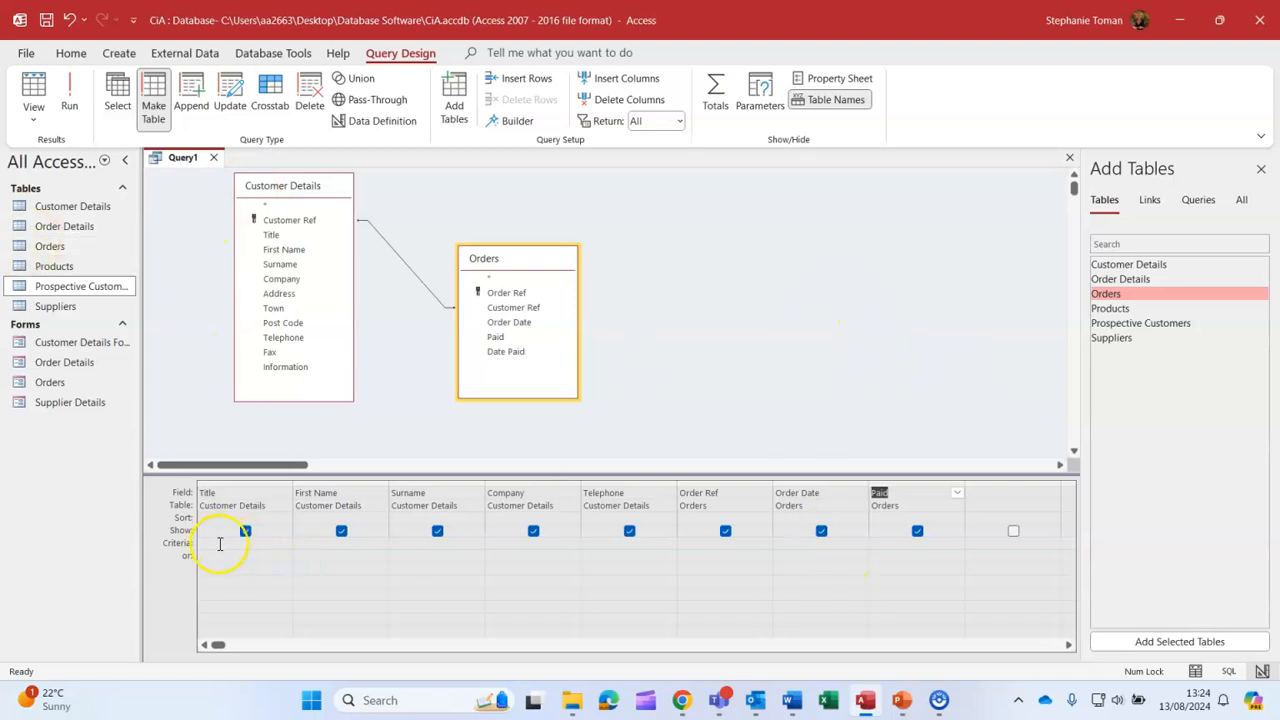
Set the criteria of the Paid field to No, and preview the query's records before returning to the design.
click(896, 545)
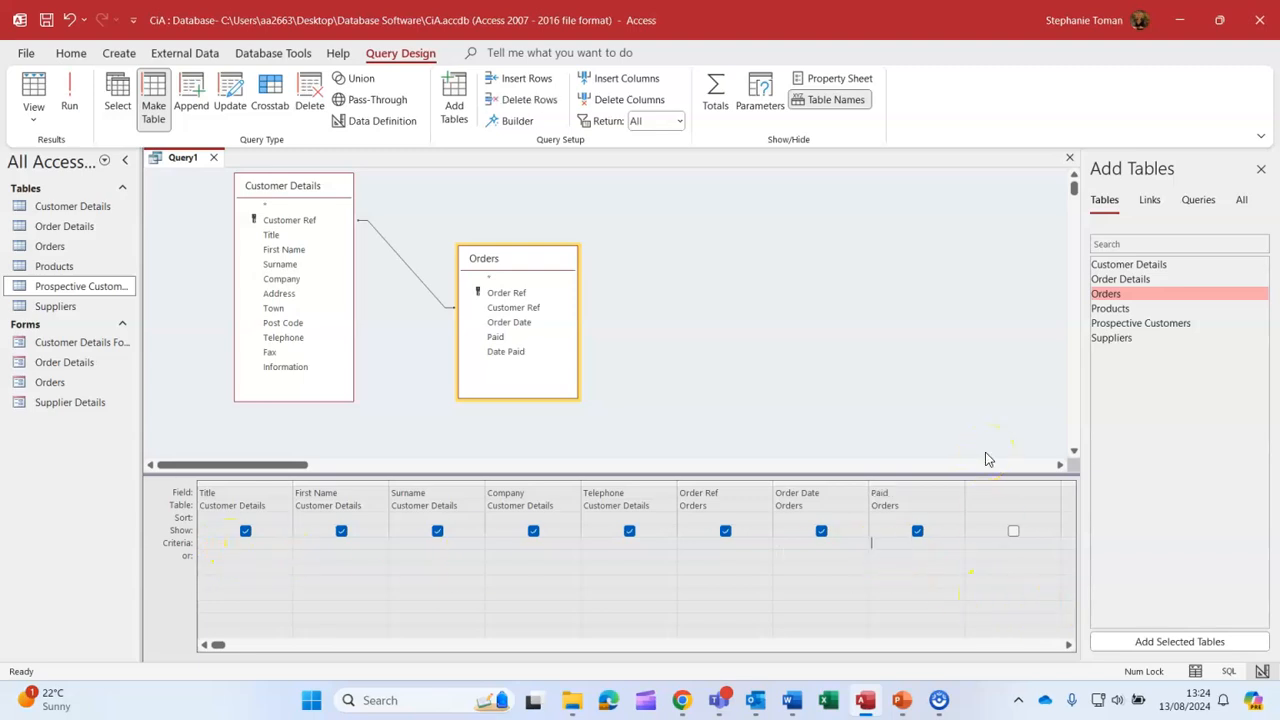
text(No)
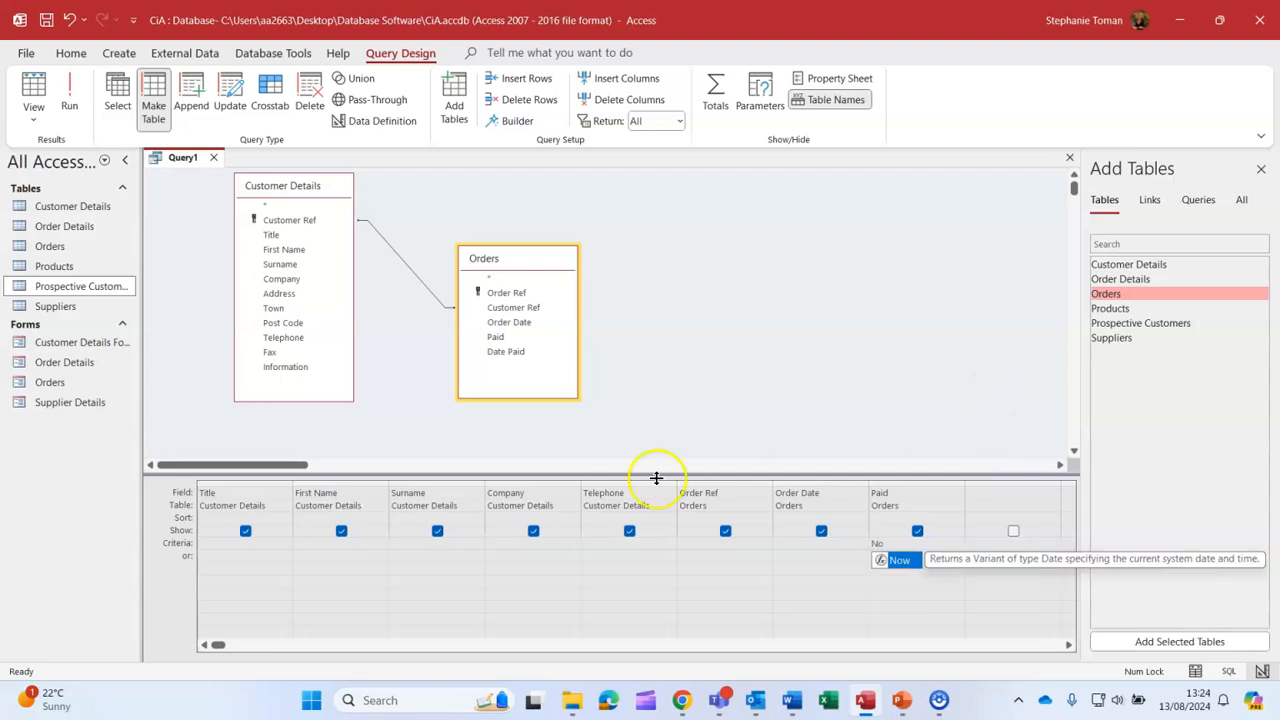
click(838, 580)
click(912, 572)
click(898, 544)
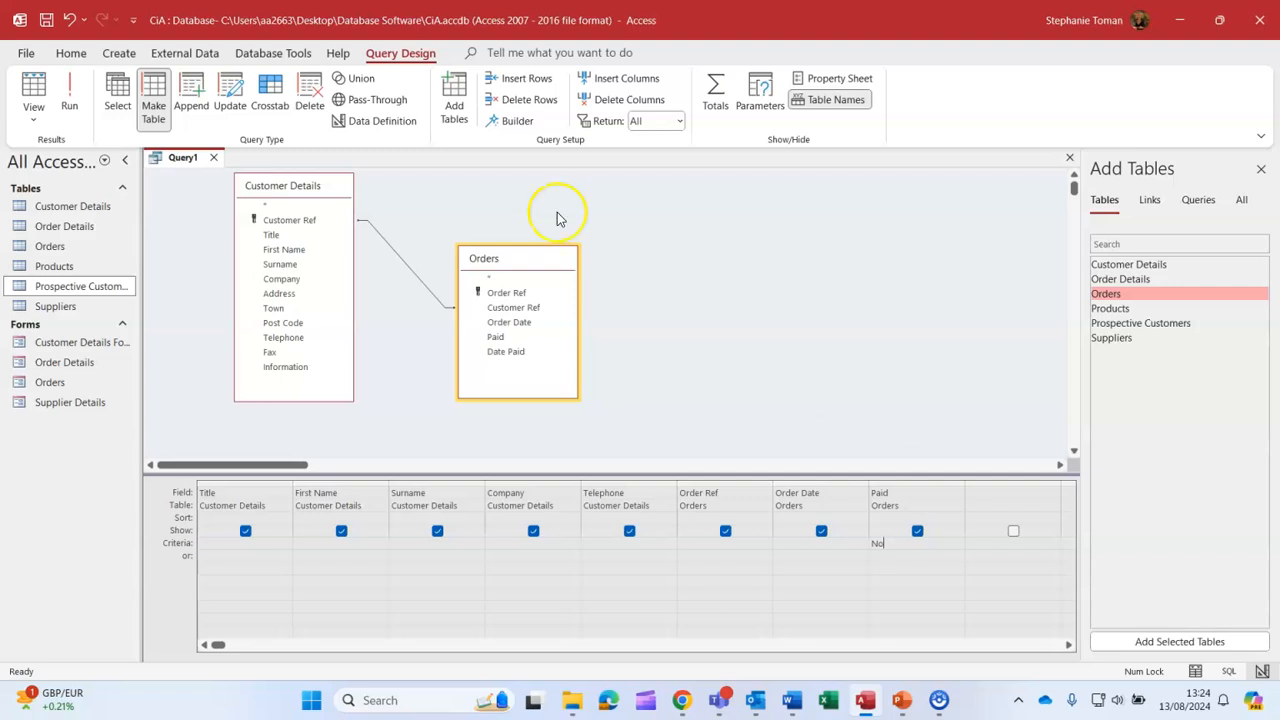
click(33, 90)
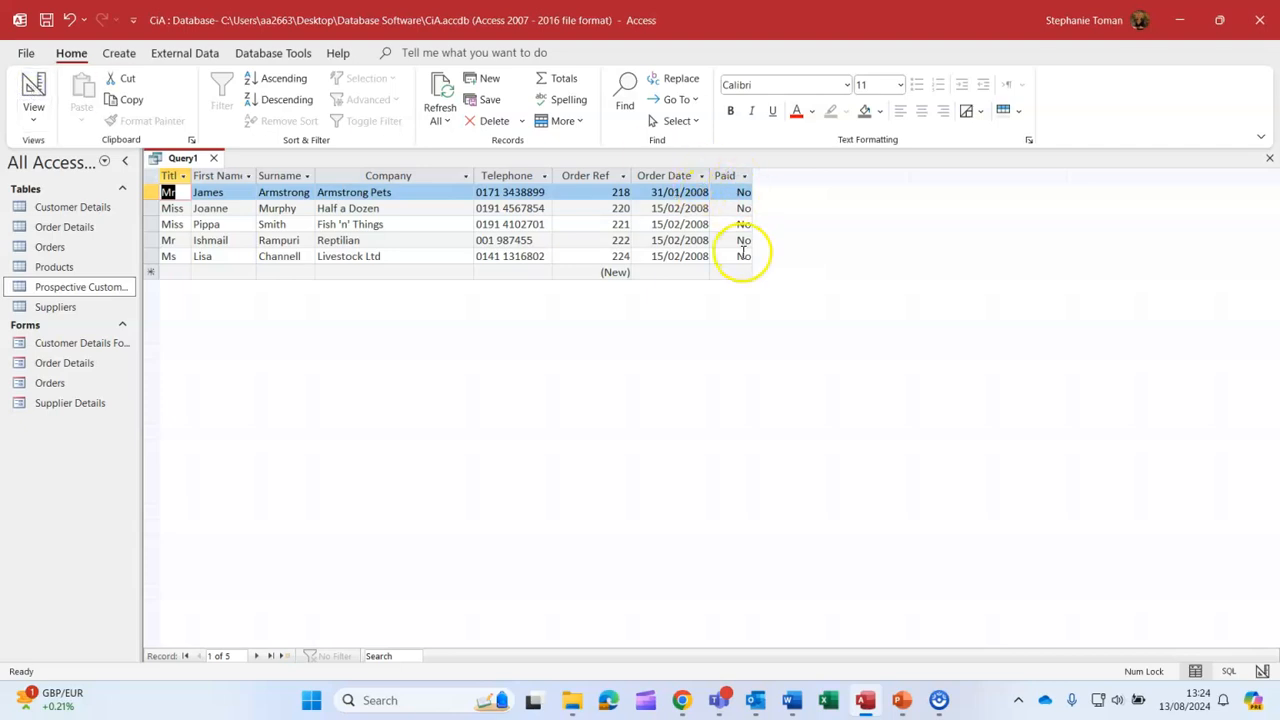
click(24, 85)
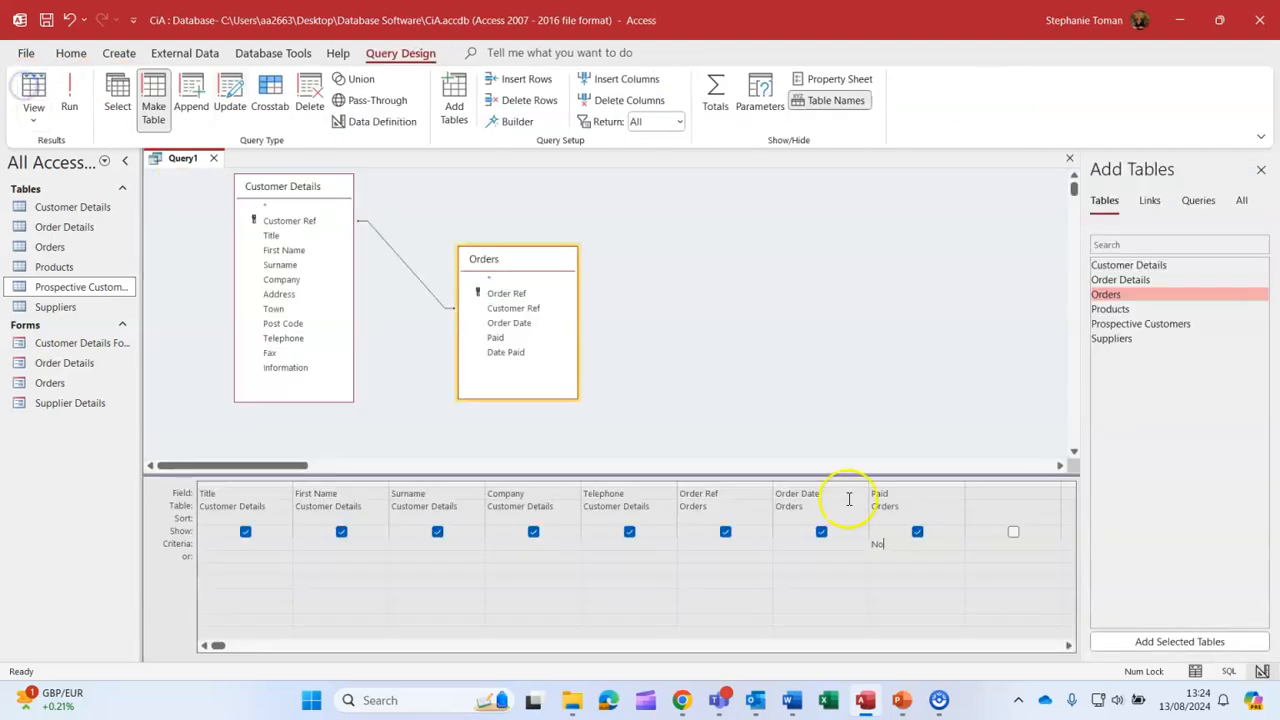
Exclude the Paid field from the query's output, and preview the records before returning to the design.
click(918, 533)
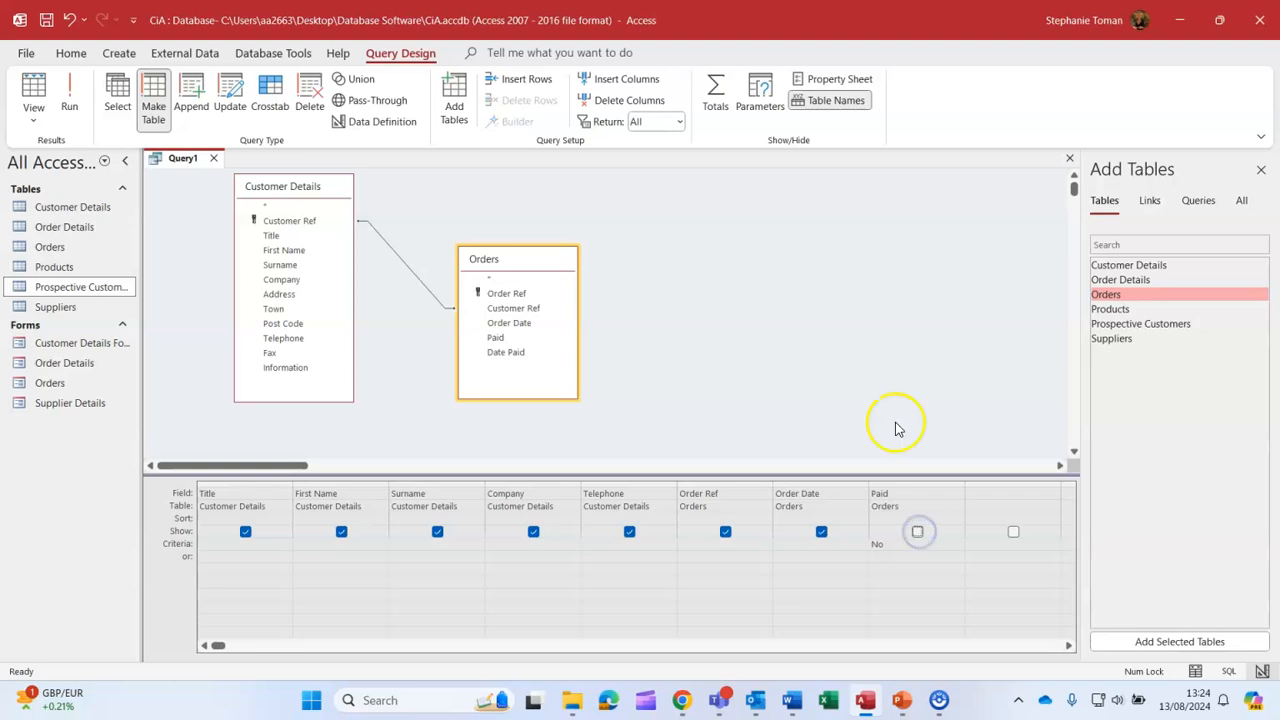
click(35, 89)
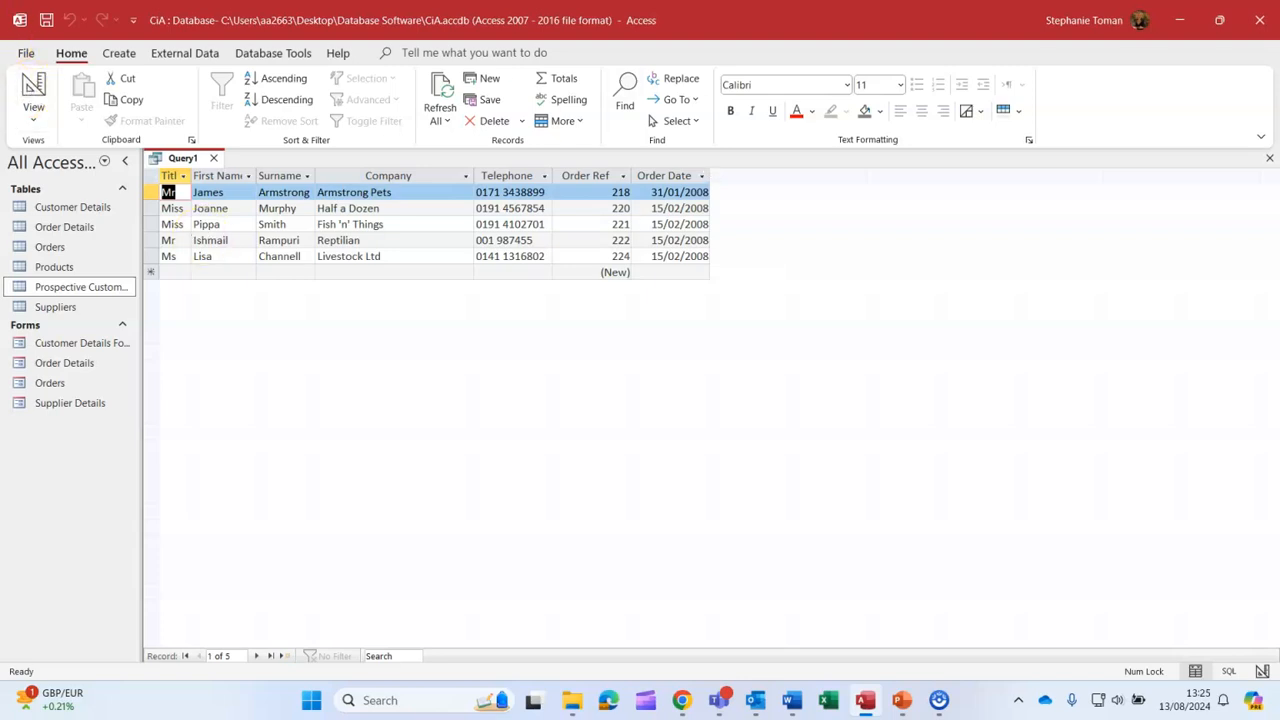
click(33, 87)
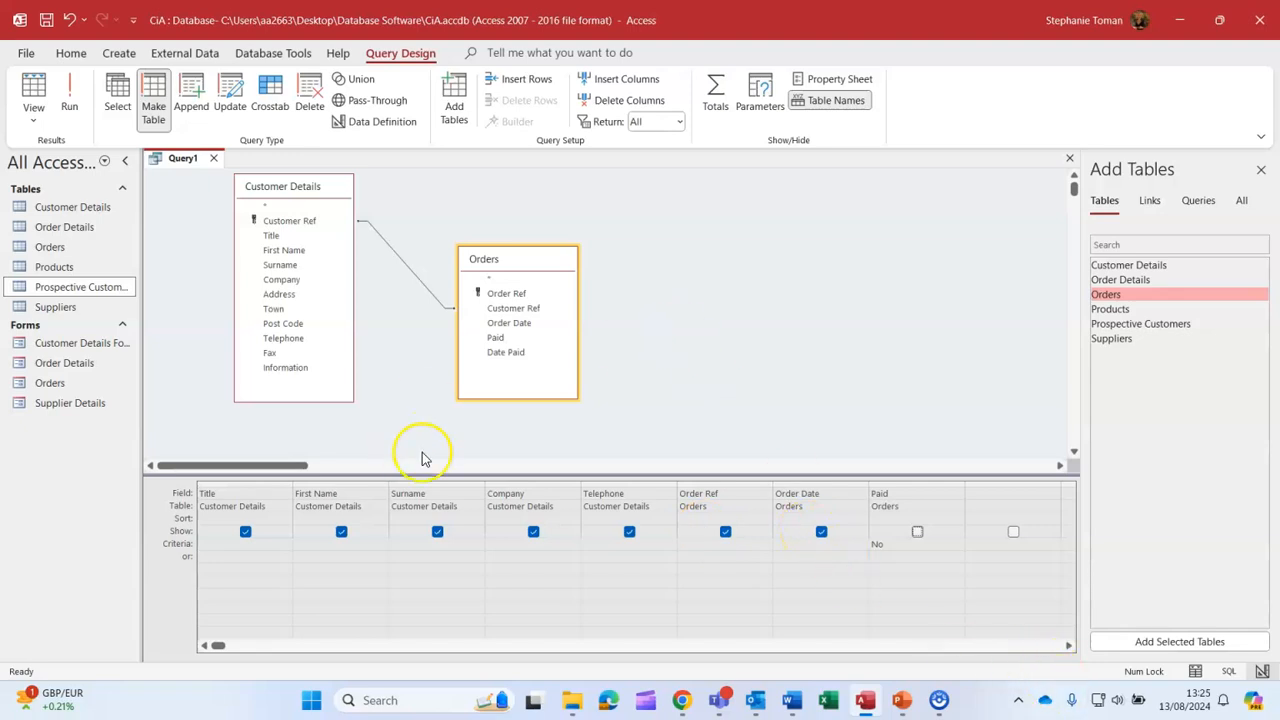
Run the make-table query to create the Unpaid Orders table, and check the new table's records before closing it.
click(69, 90)
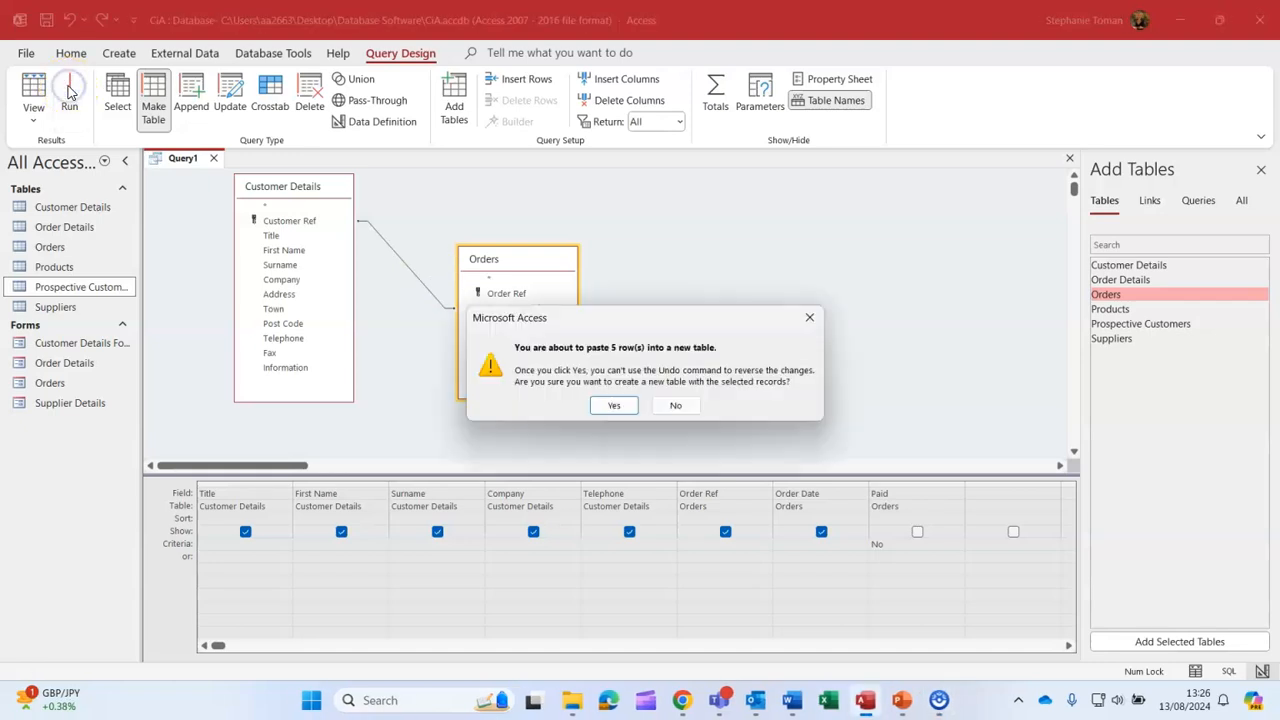
click(628, 410)
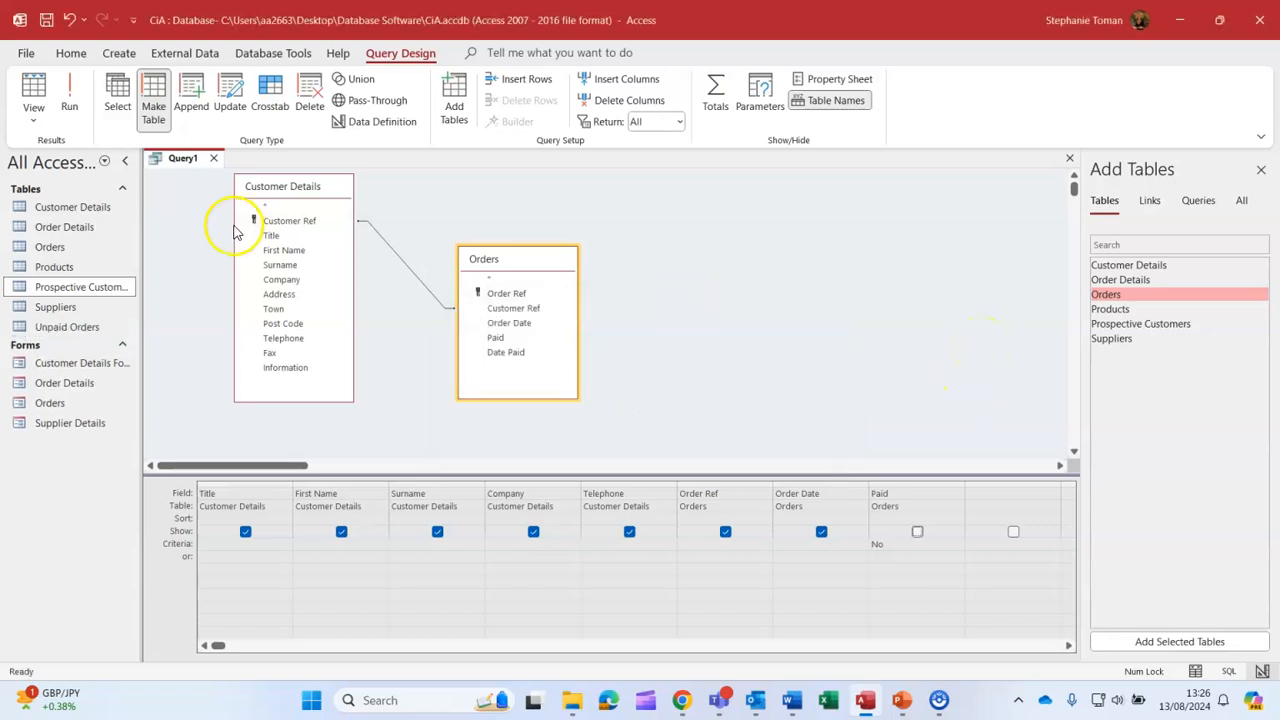
double_click(60, 328)
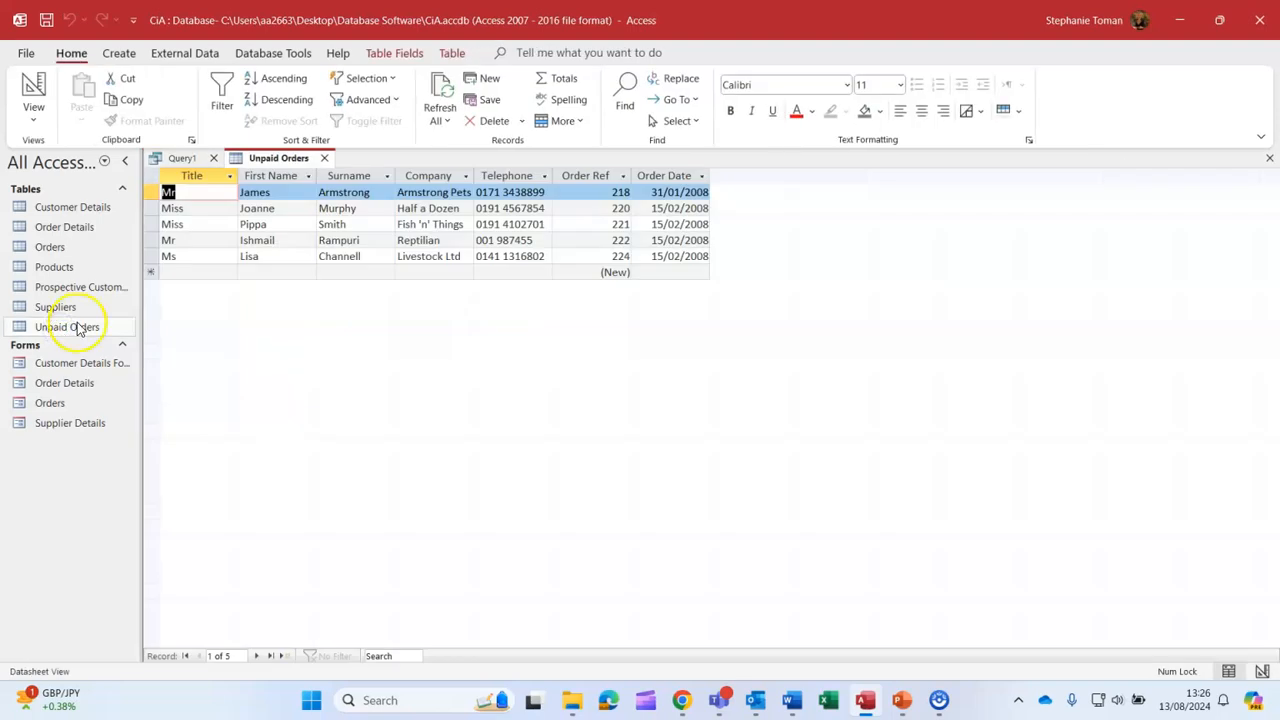
click(324, 158)
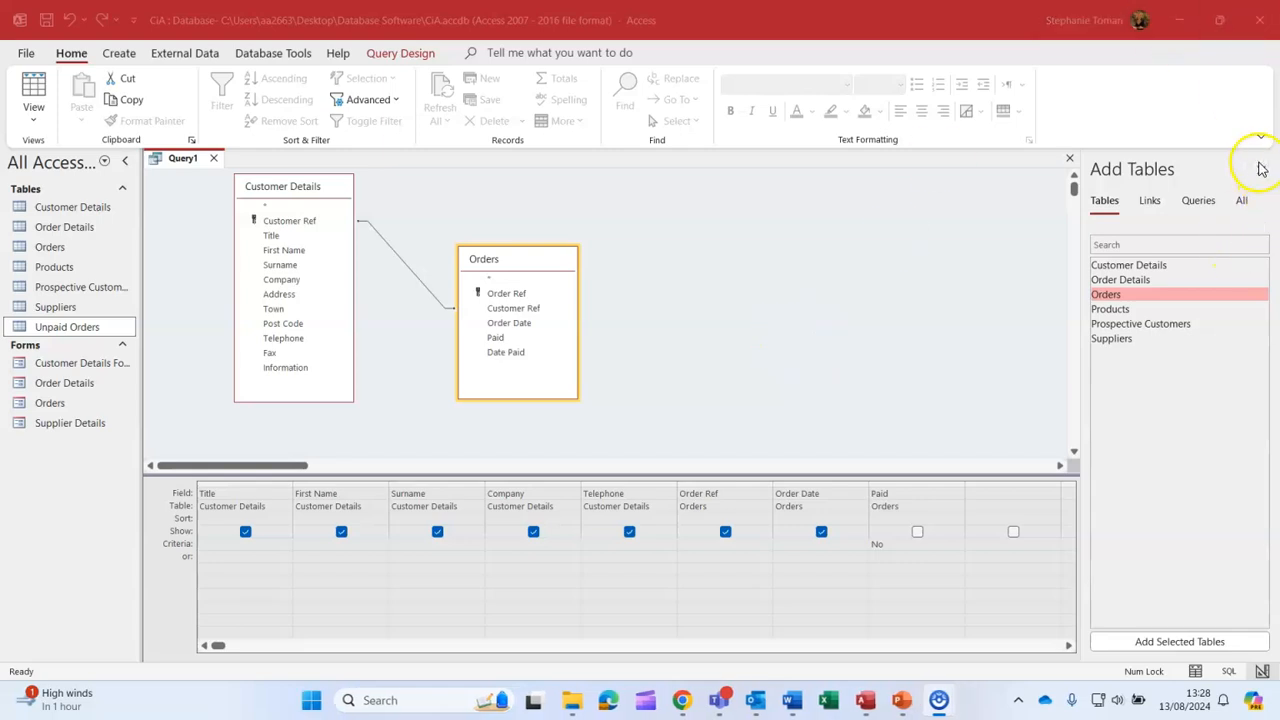
Close the make-table query without saving its design, and review the records in the Products table.
click(212, 159)
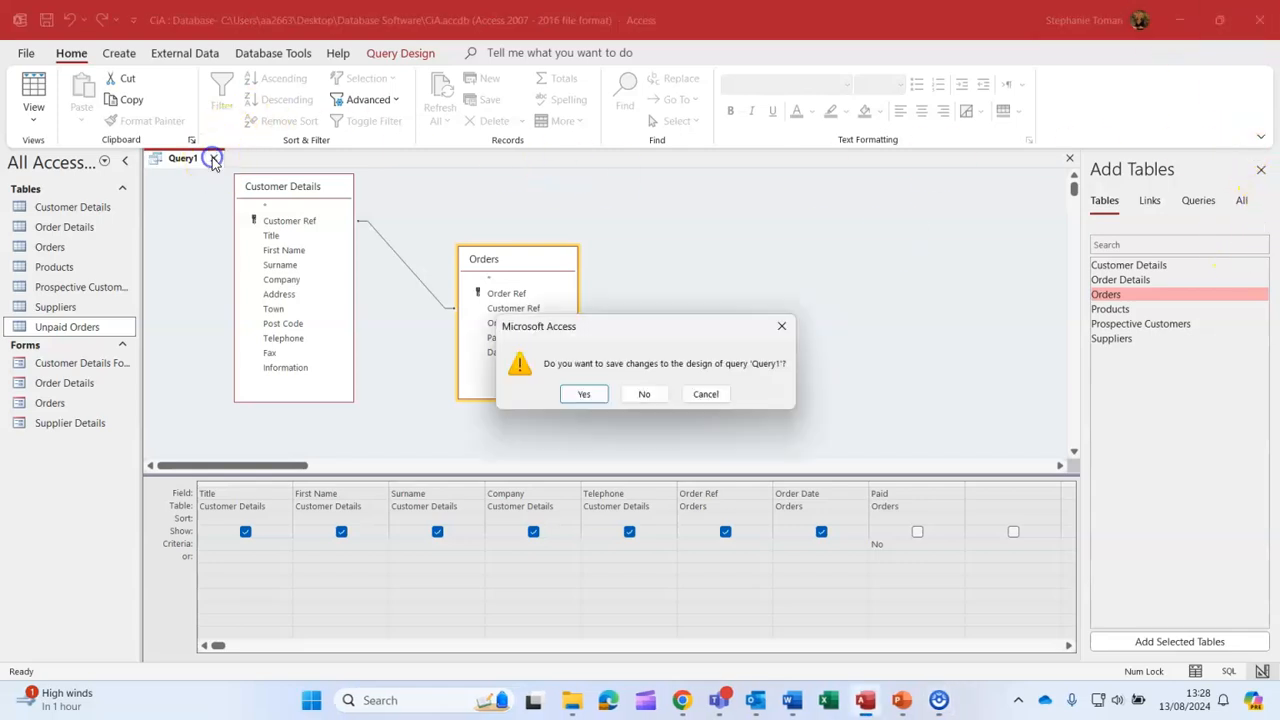
click(644, 394)
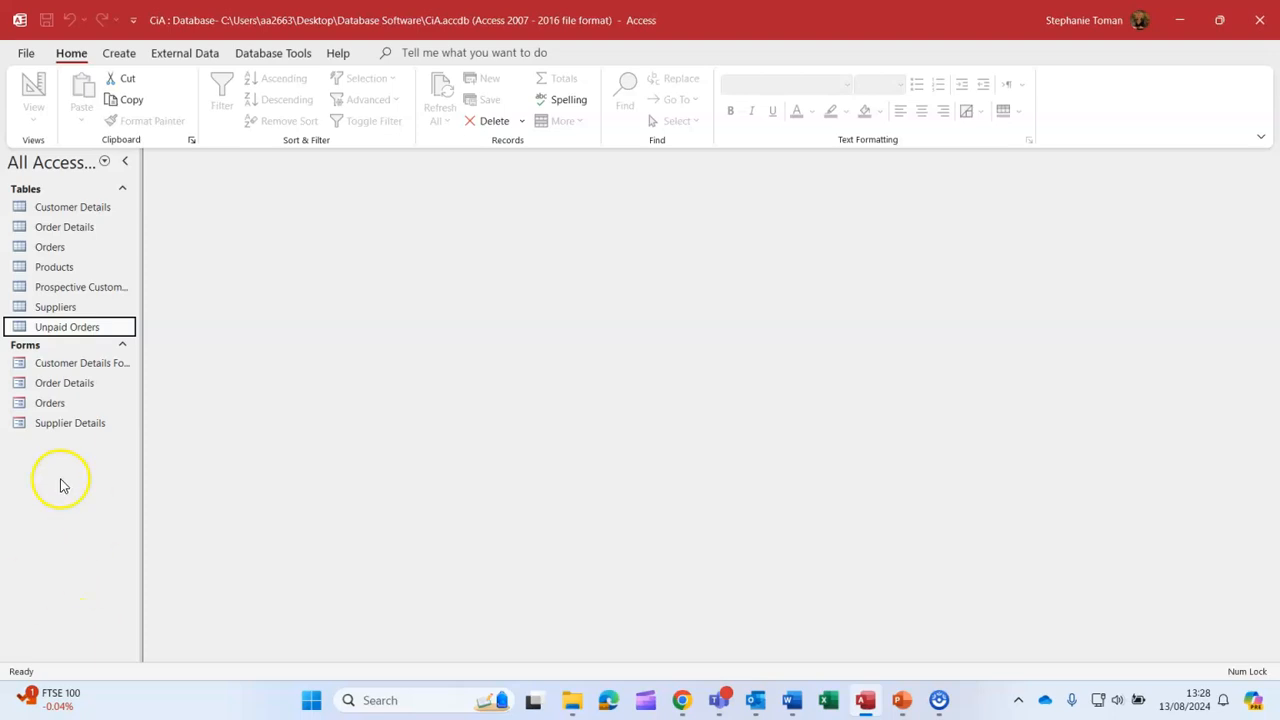
double_click(50, 267)
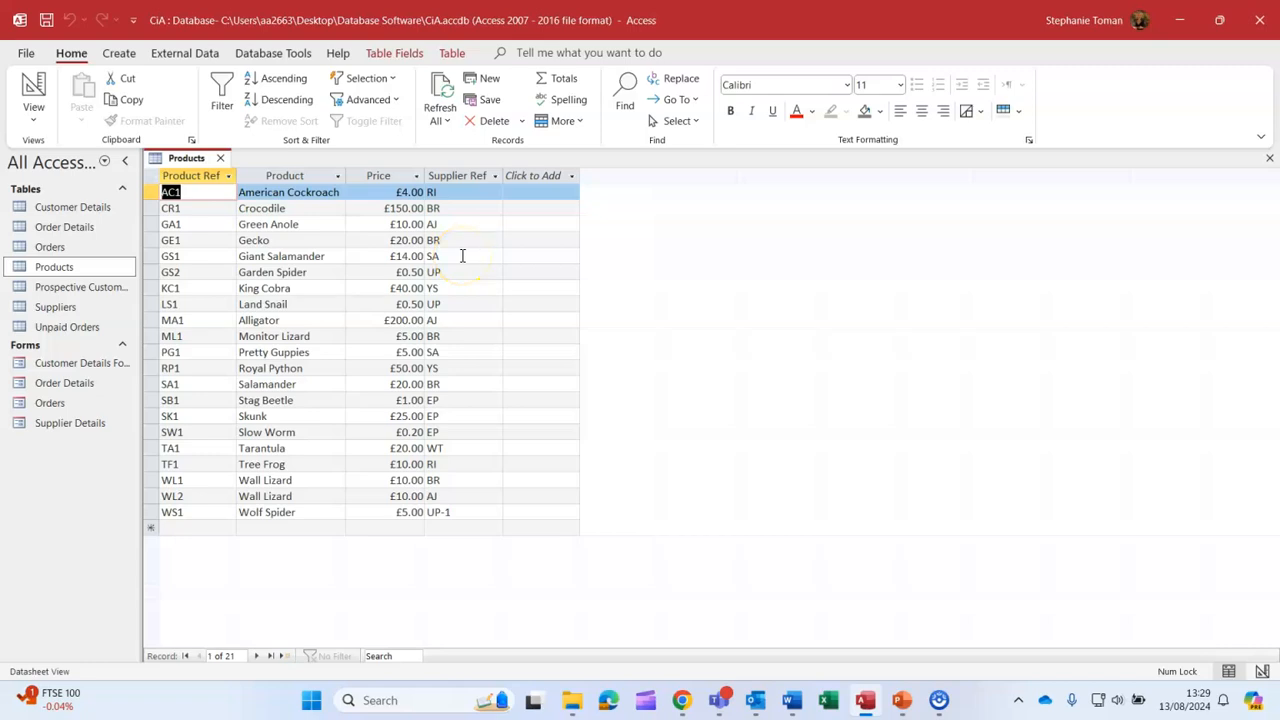
click(221, 159)
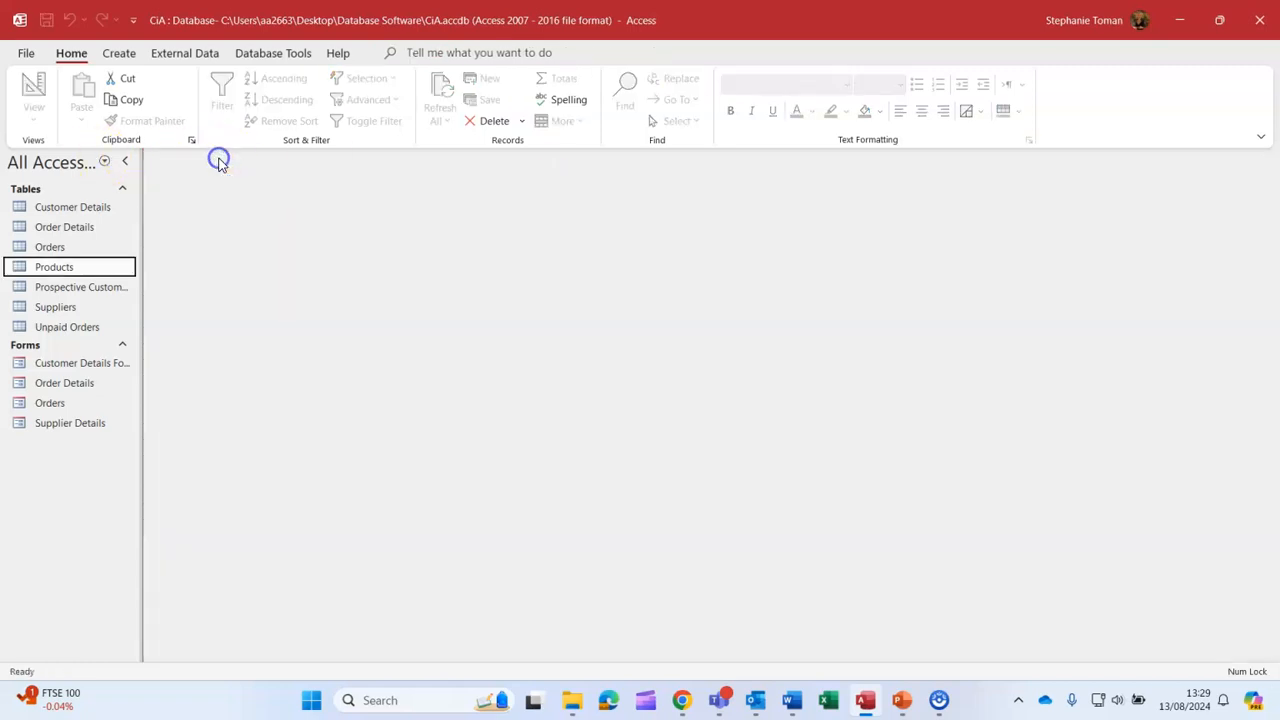
Create a query in design view with the Products table, and add its Price field to the design grid.
click(119, 53)
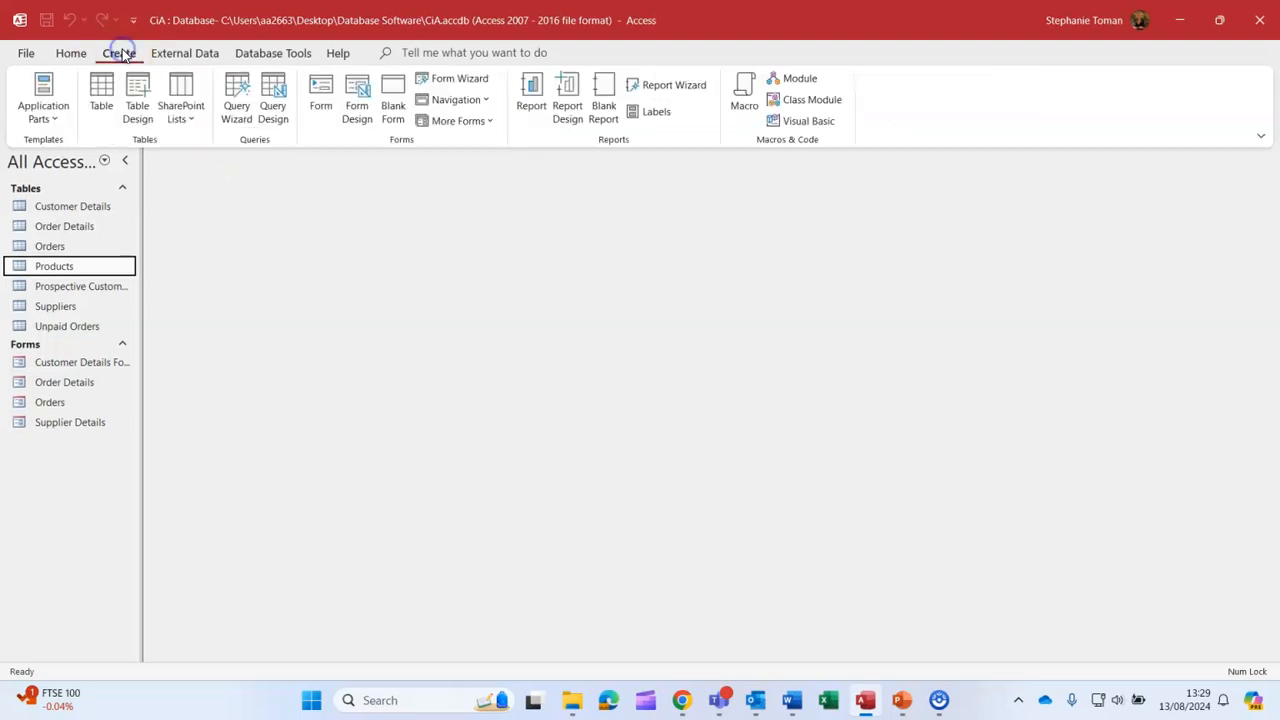
click(284, 100)
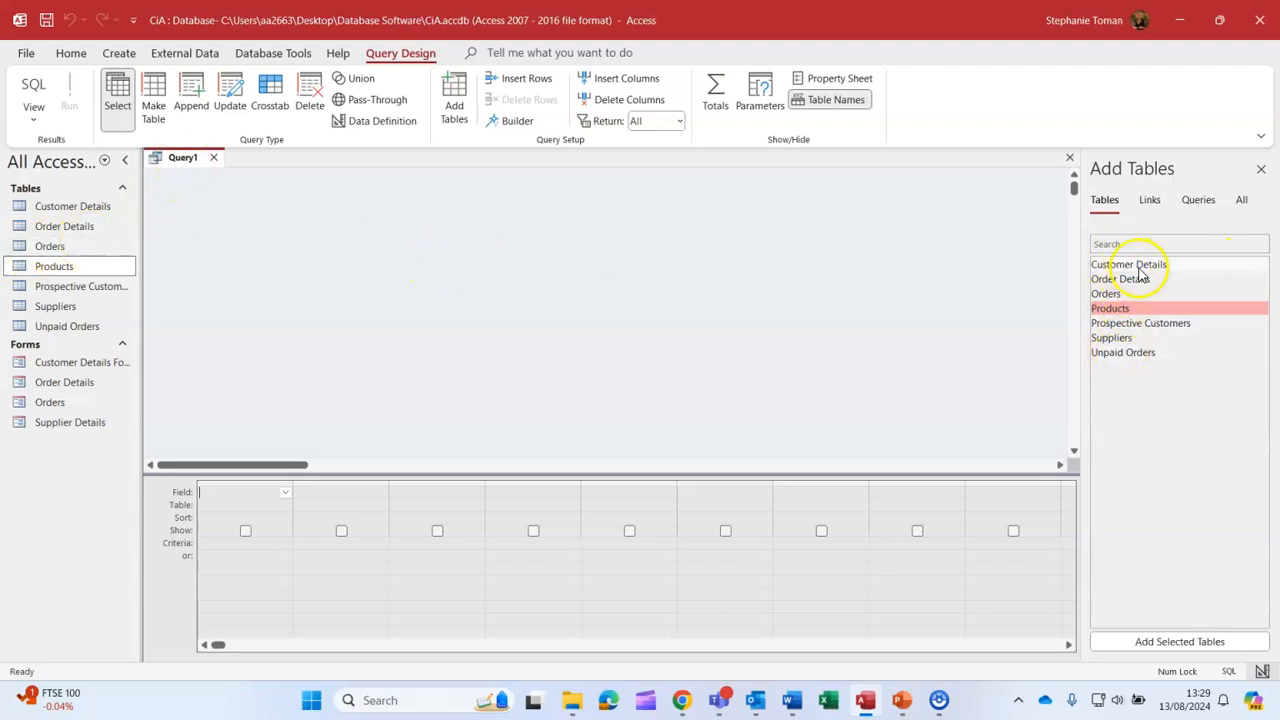
drag(1111, 305, 288, 228)
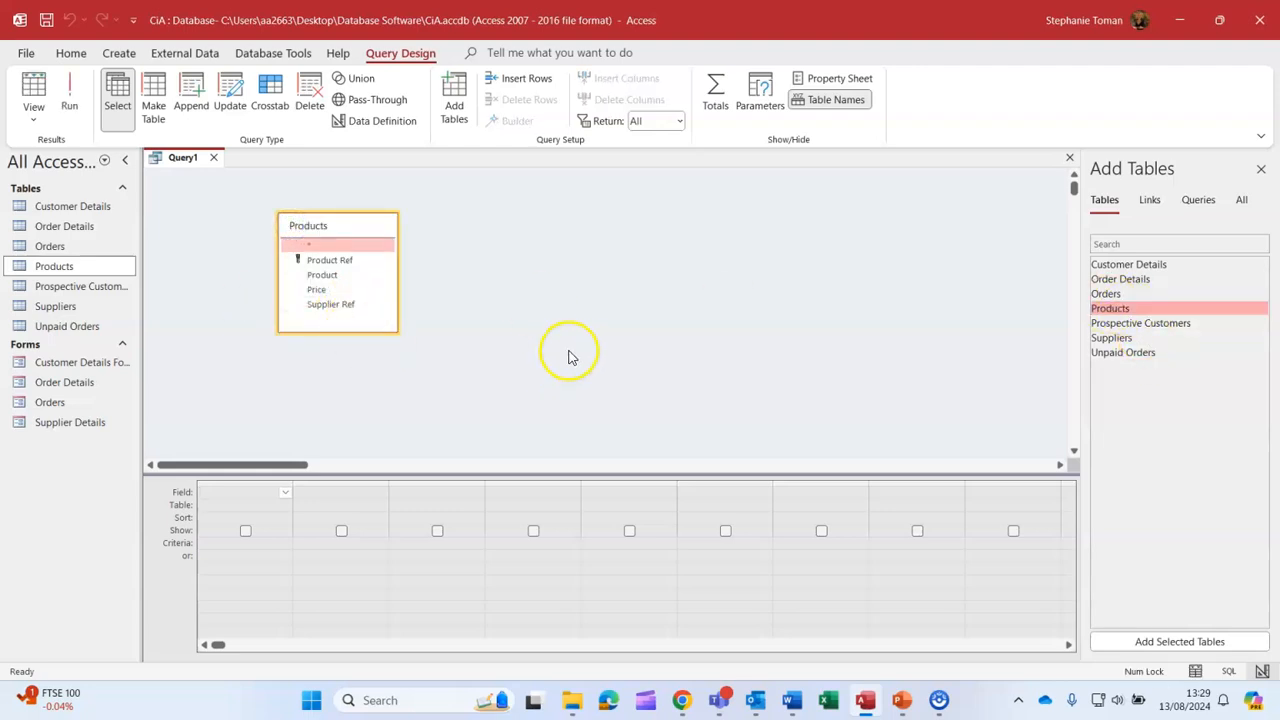
double_click(318, 289)
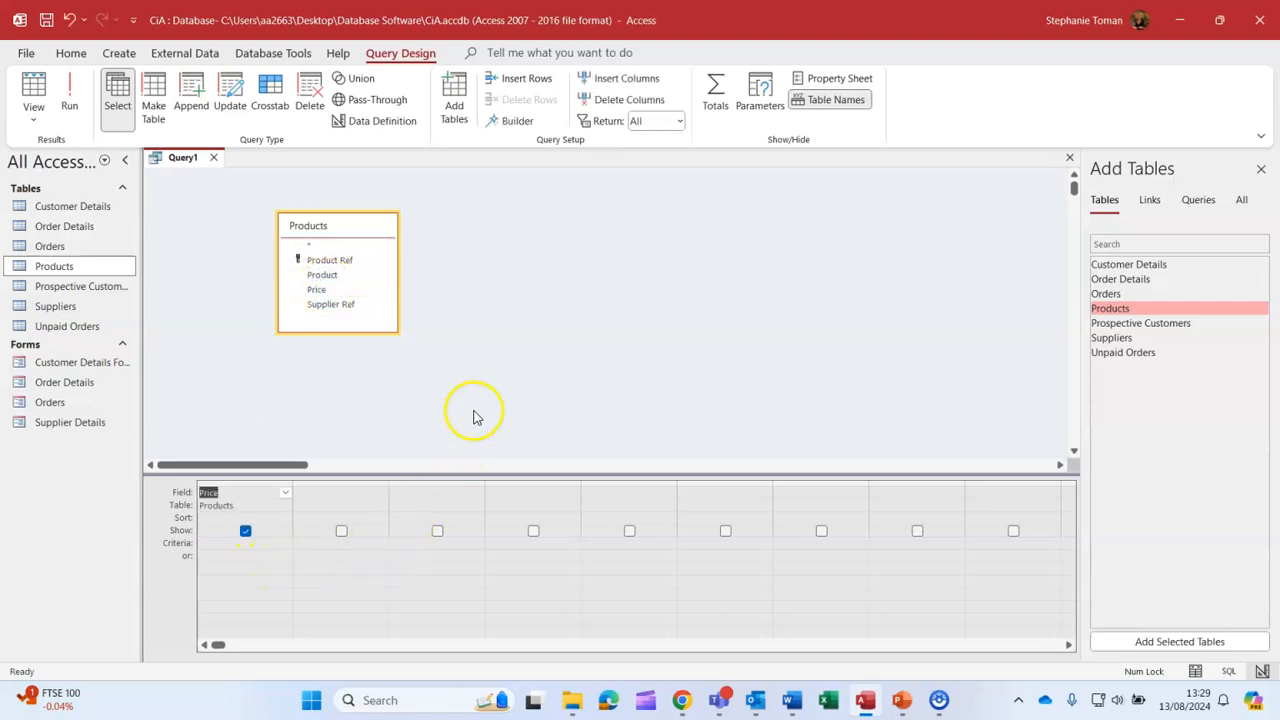
drag(498, 471, 516, 406)
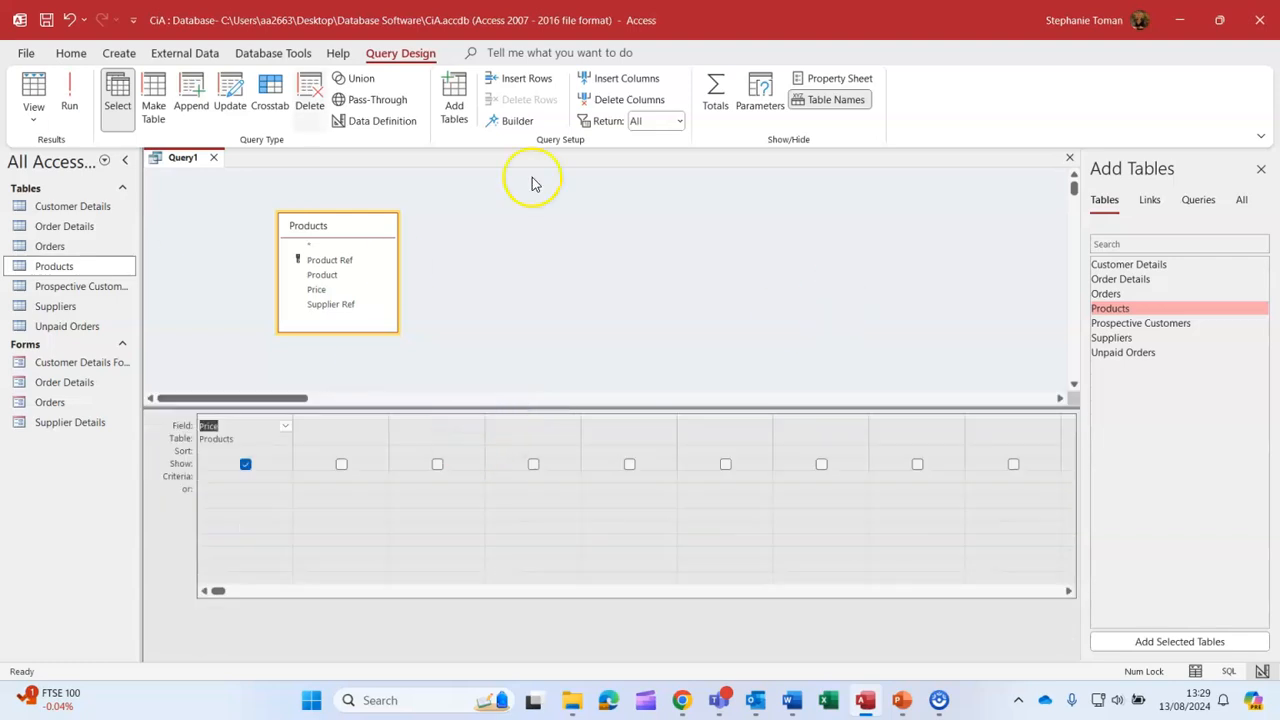
Change the query to an update query that updates the Price field to [Price]*1.1.
click(231, 92)
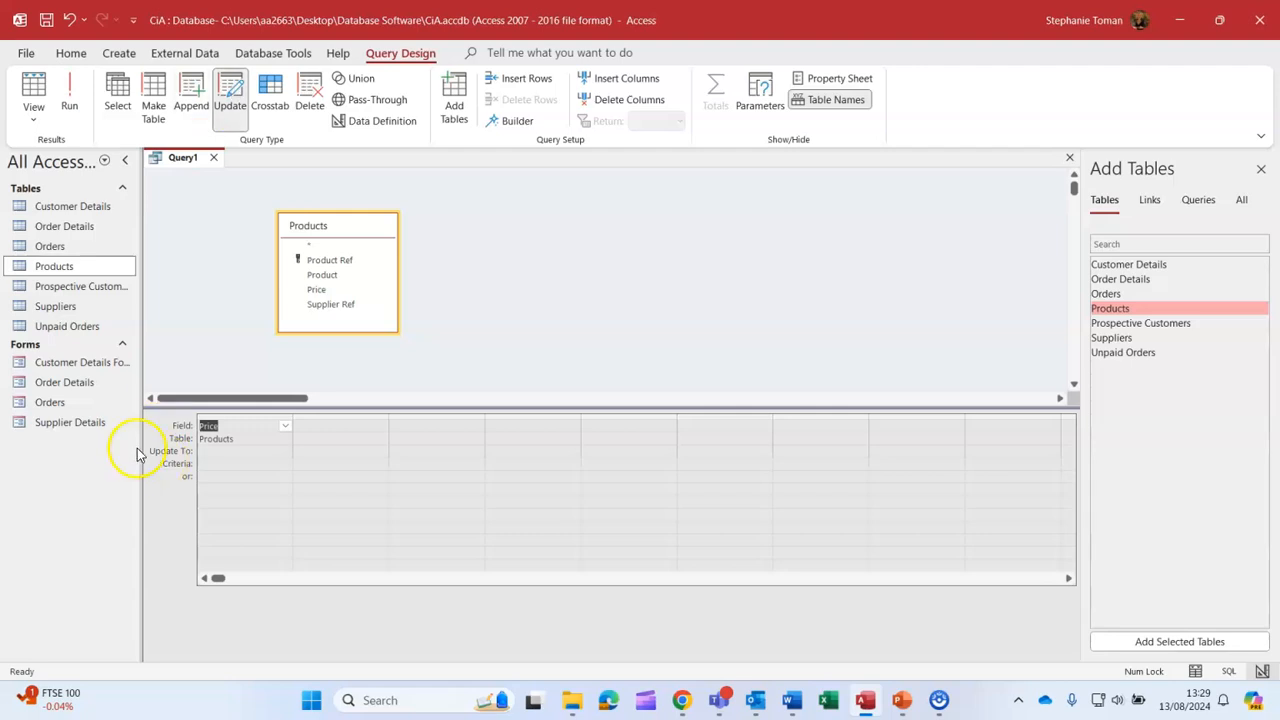
click(227, 452)
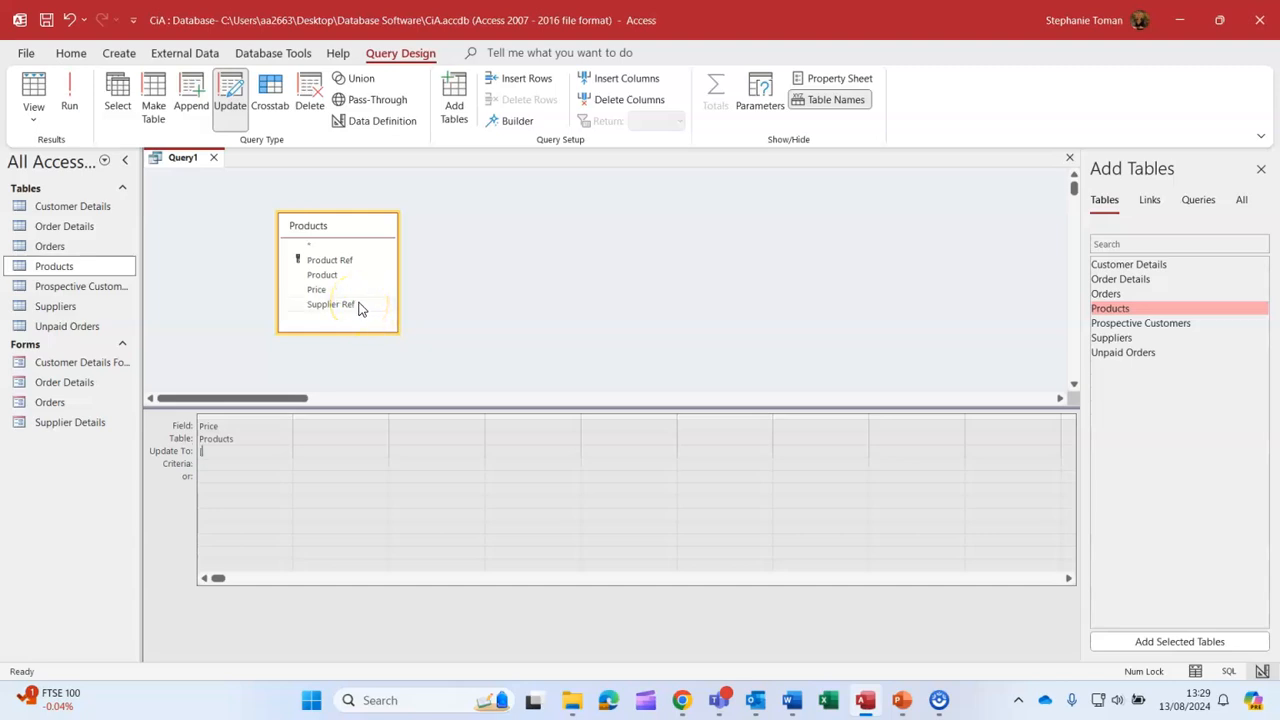
text(Pr)
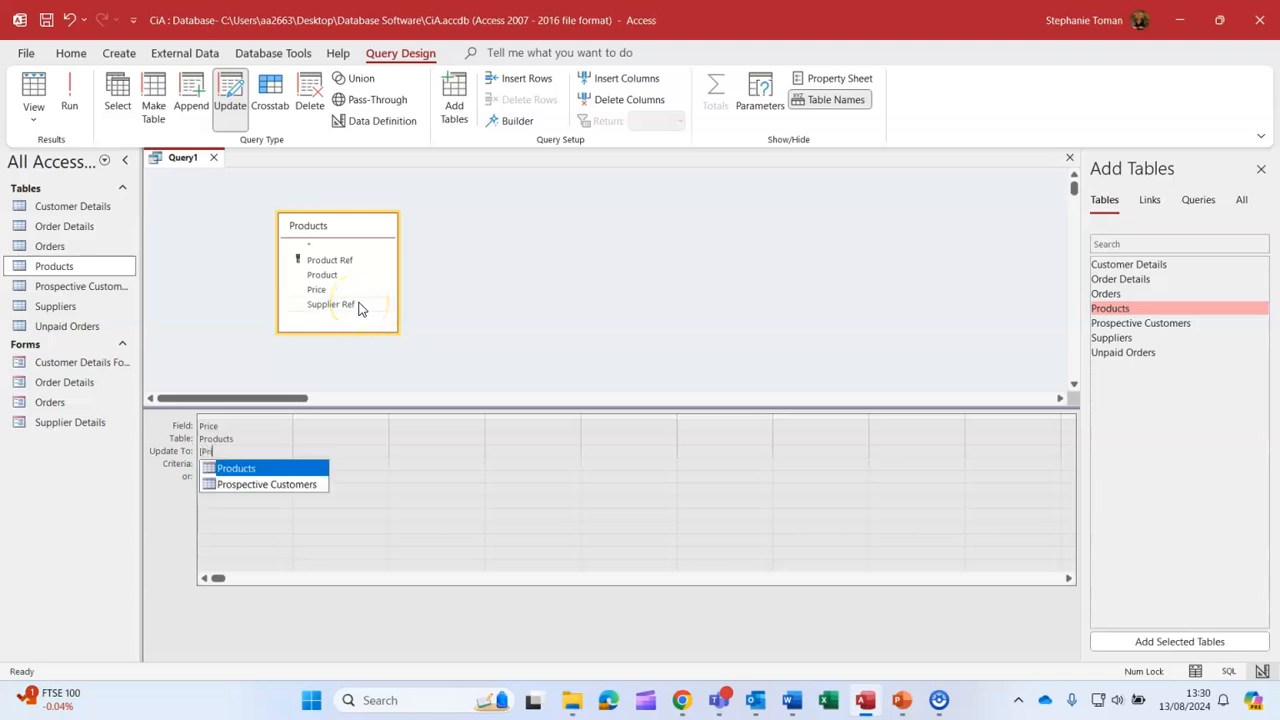
text(ice)
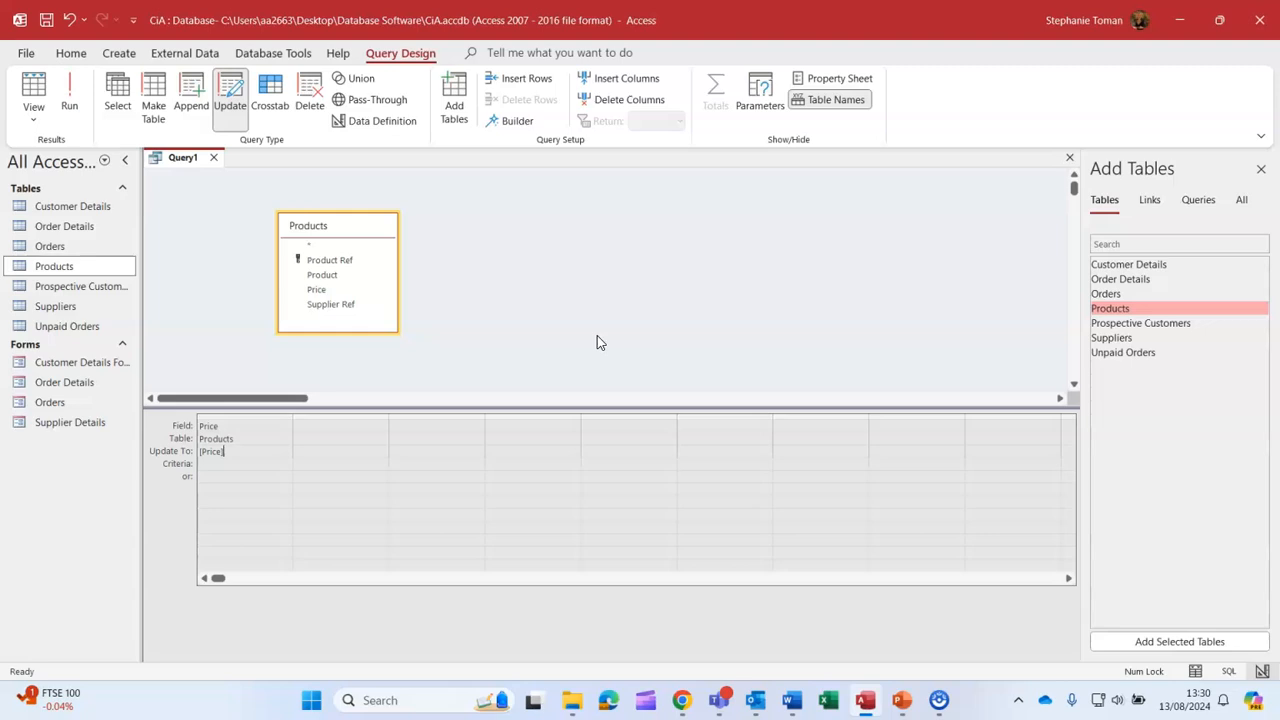
text(*1.1)
Set the criteria of the Price field to >=10, and preview the affected prices before returning to the design.
click(217, 462)
click(280, 434)
text(>=10)
click(250, 514)
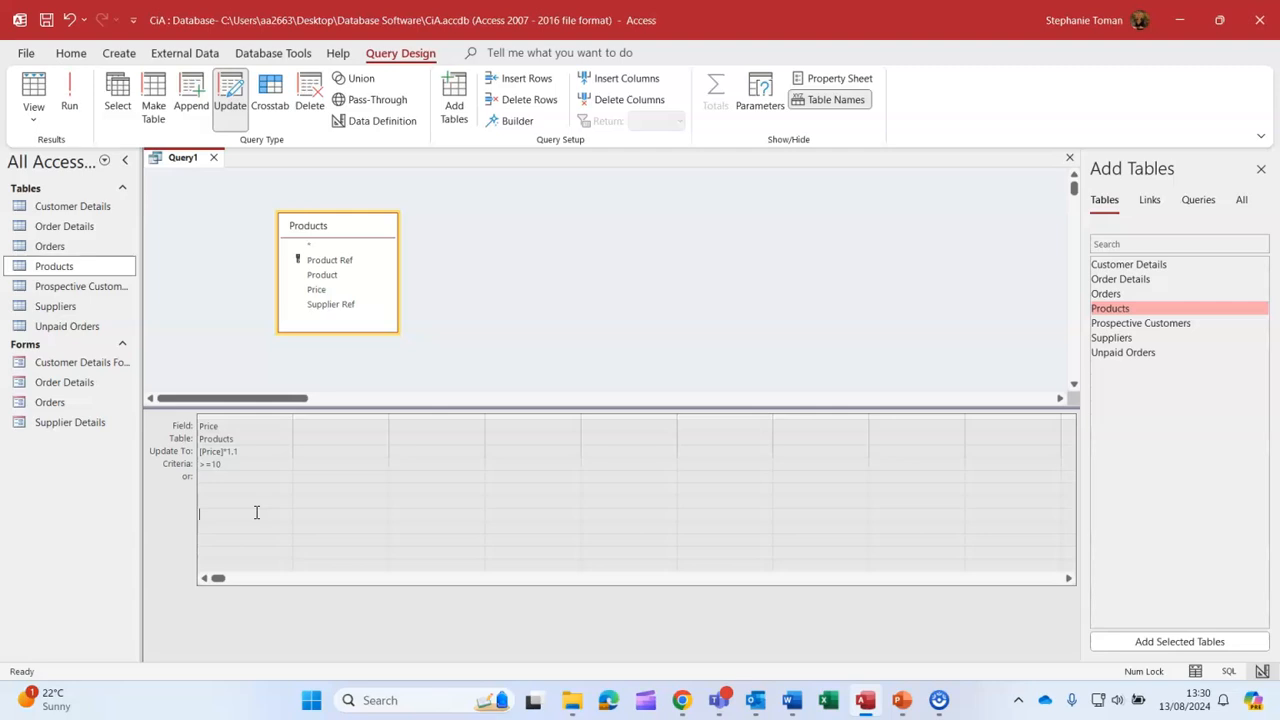
click(238, 465)
click(35, 85)
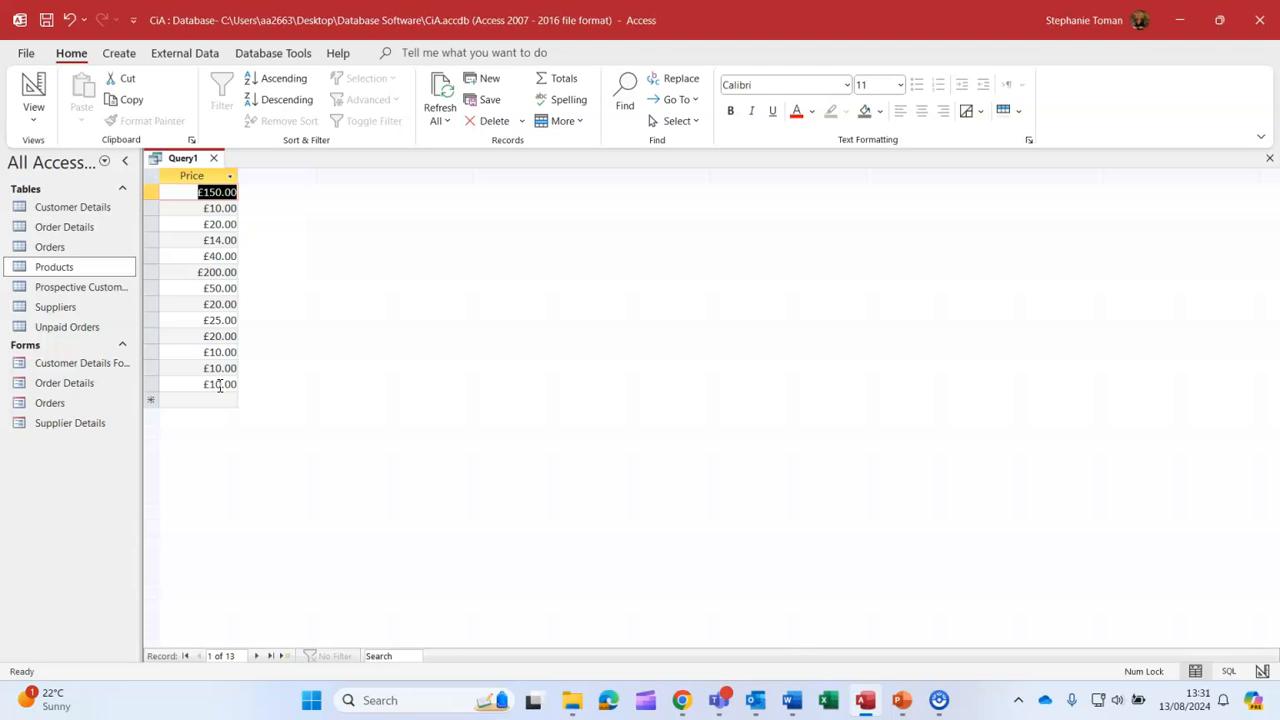
click(33, 95)
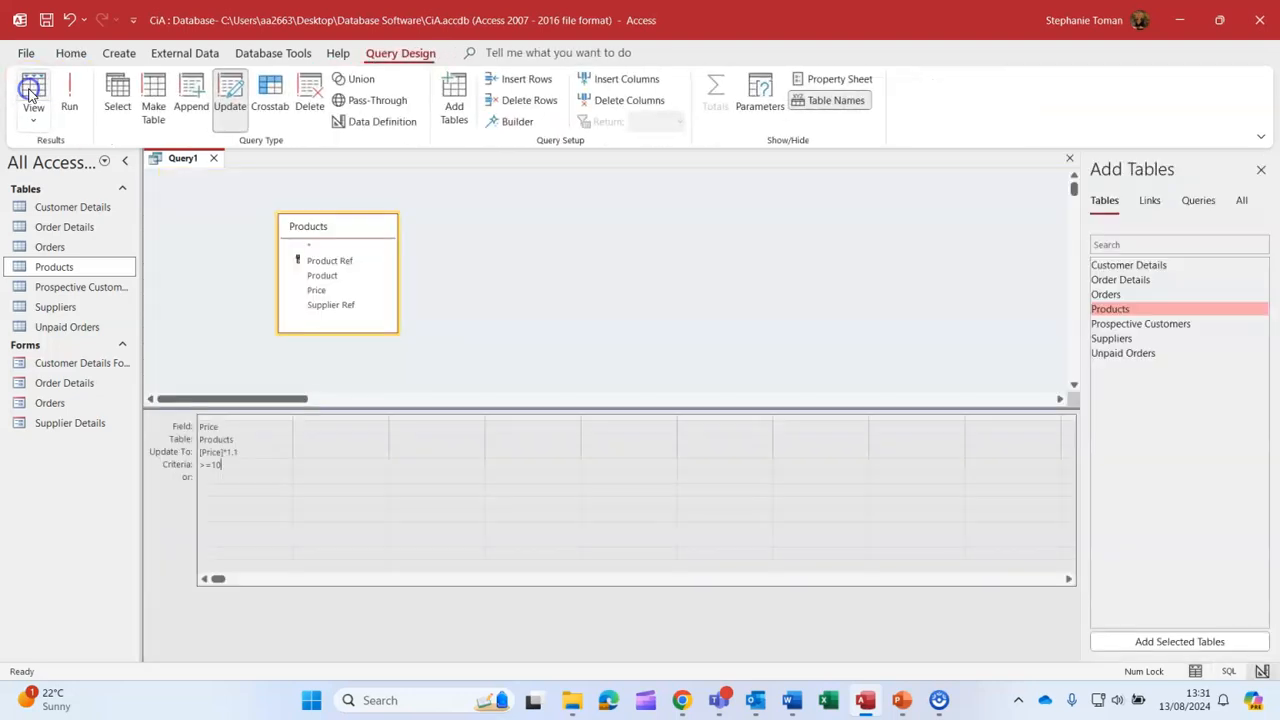
Open the Products table and sort its records by Price in ascending order.
double_click(66, 267)
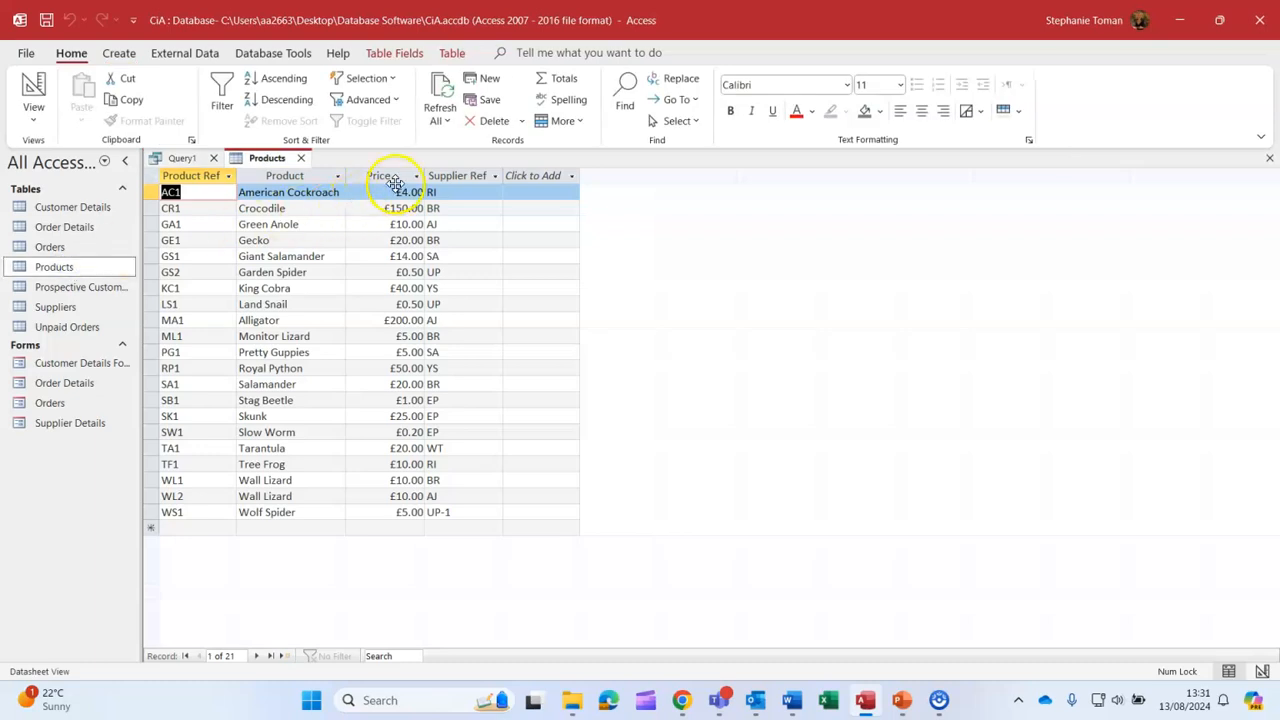
click(395, 175)
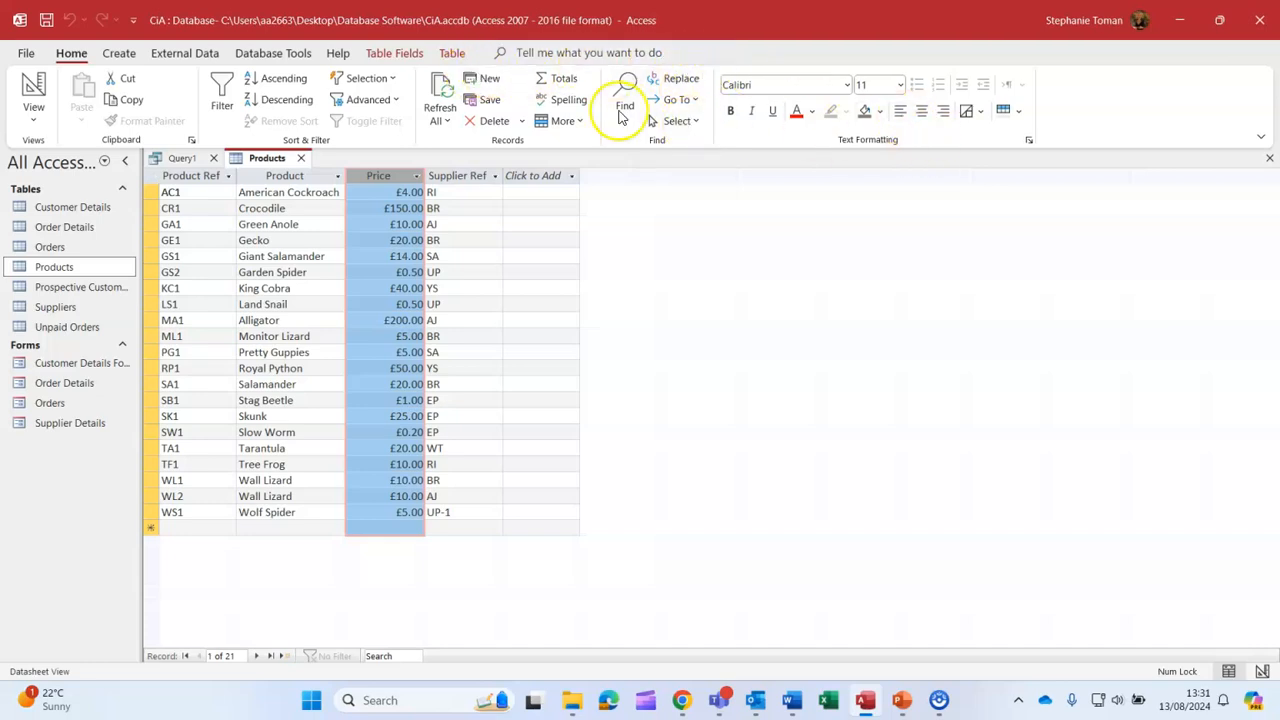
click(285, 79)
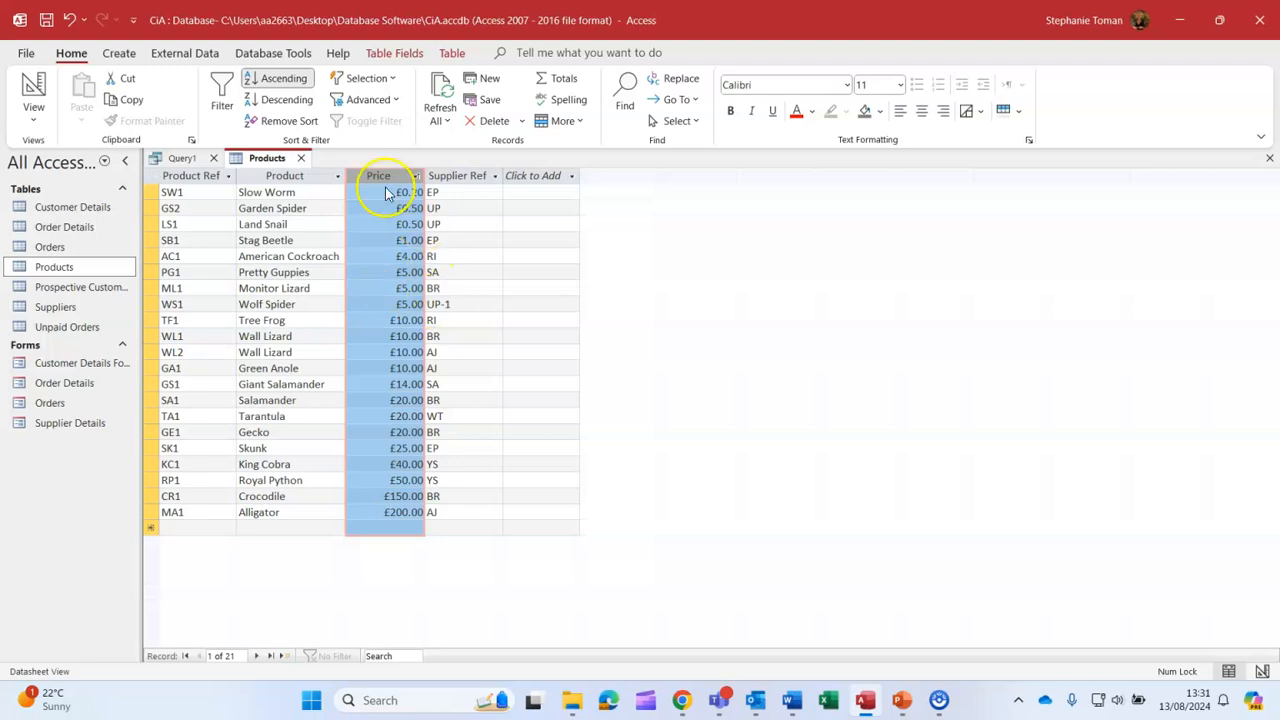
Undo the price sort in the Products table and close the table without saving its changes.
click(71, 20)
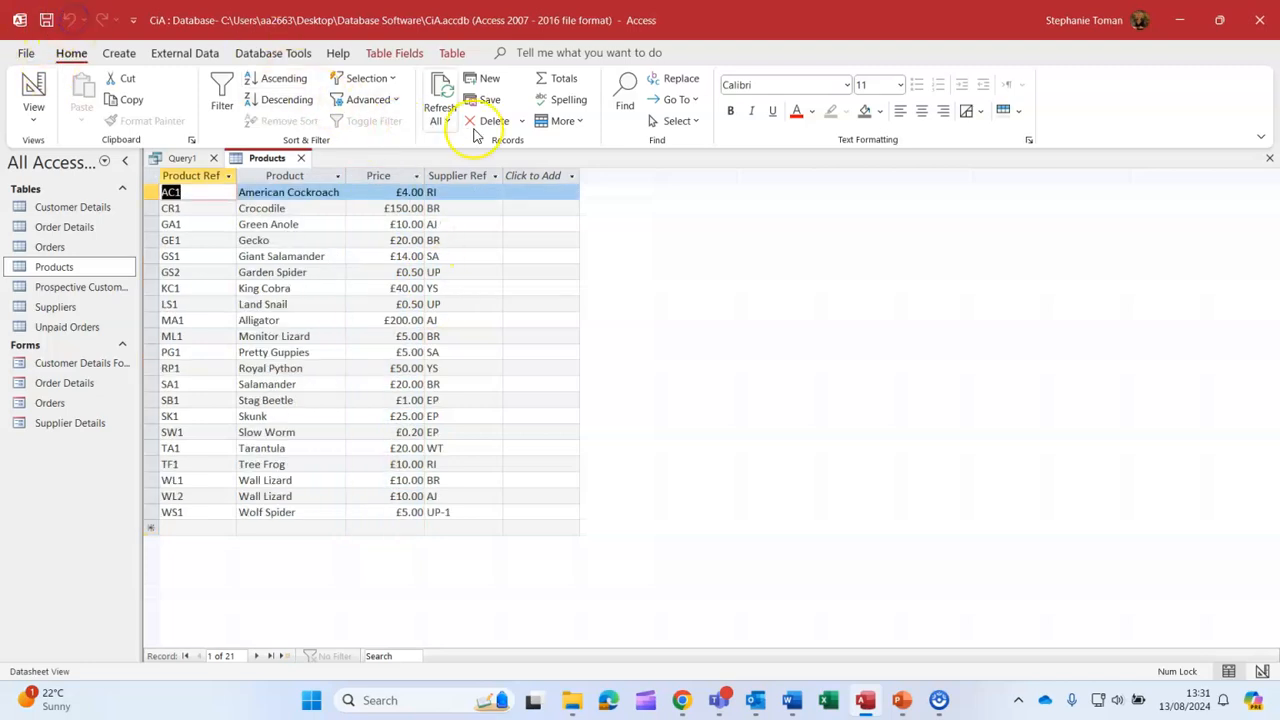
click(302, 160)
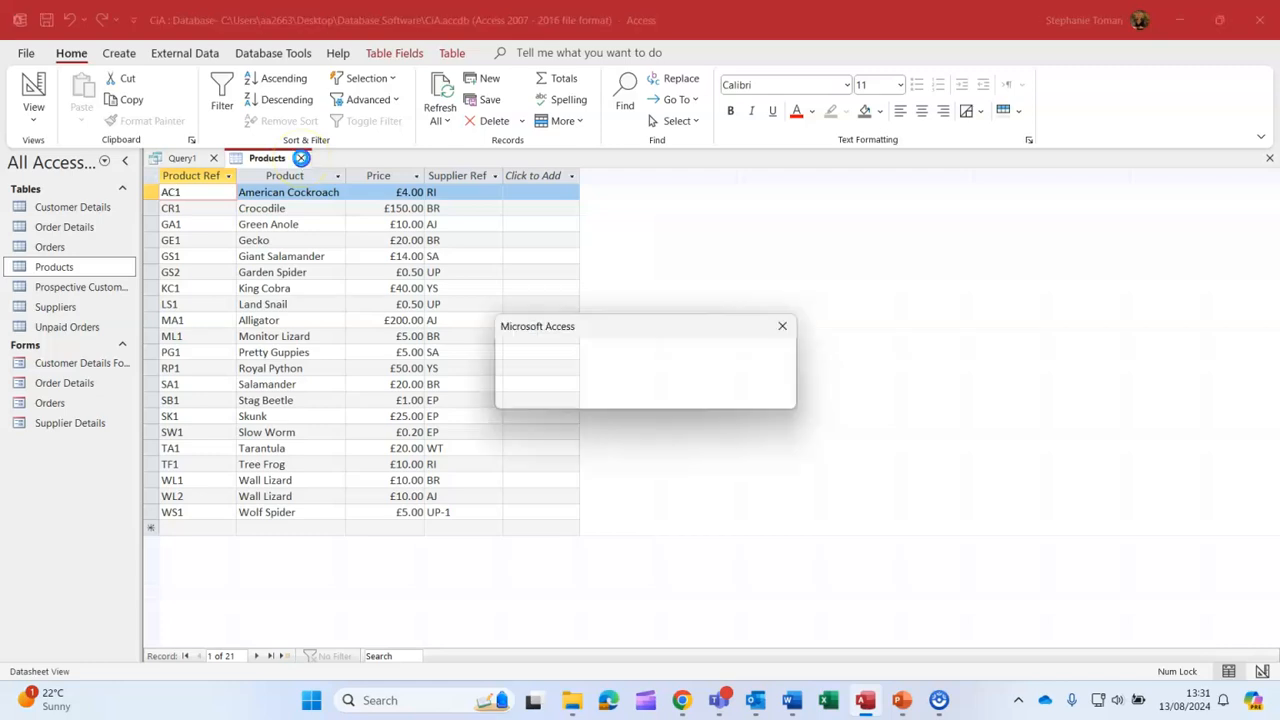
click(640, 390)
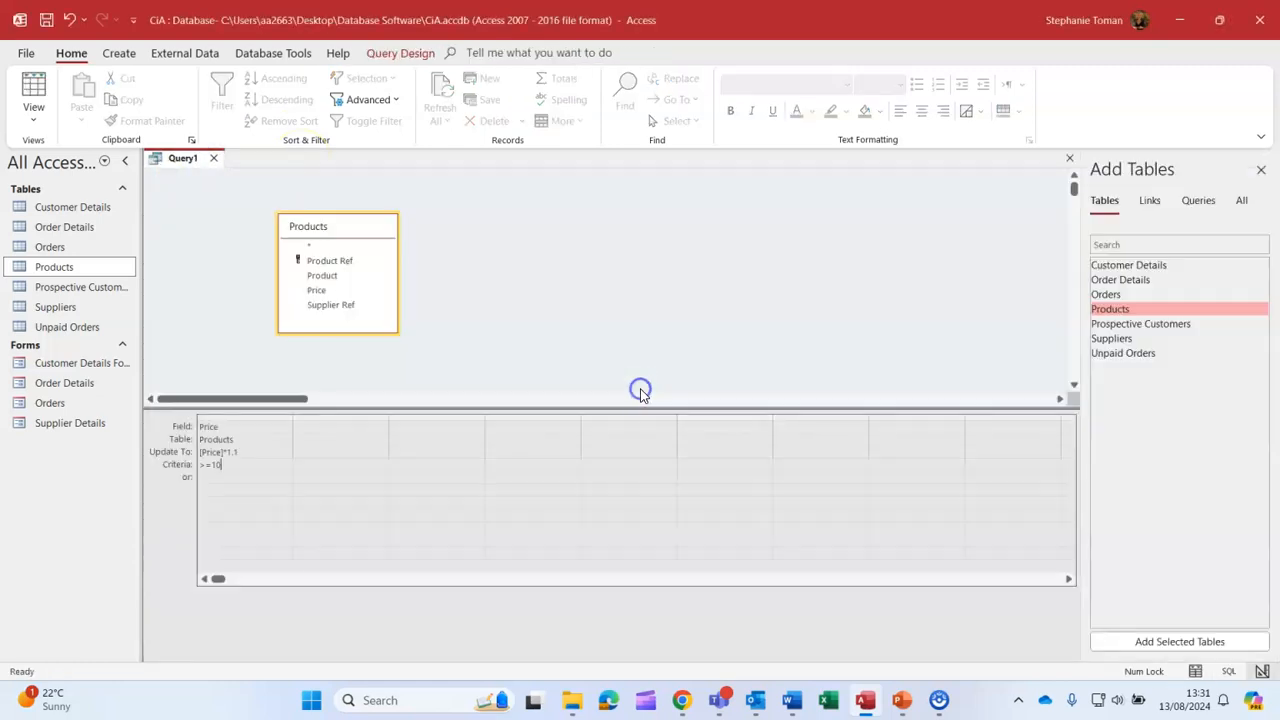
Preview the prices affected by the [Price]*1.1 update query, and run the query, accepting the record update.
click(251, 470)
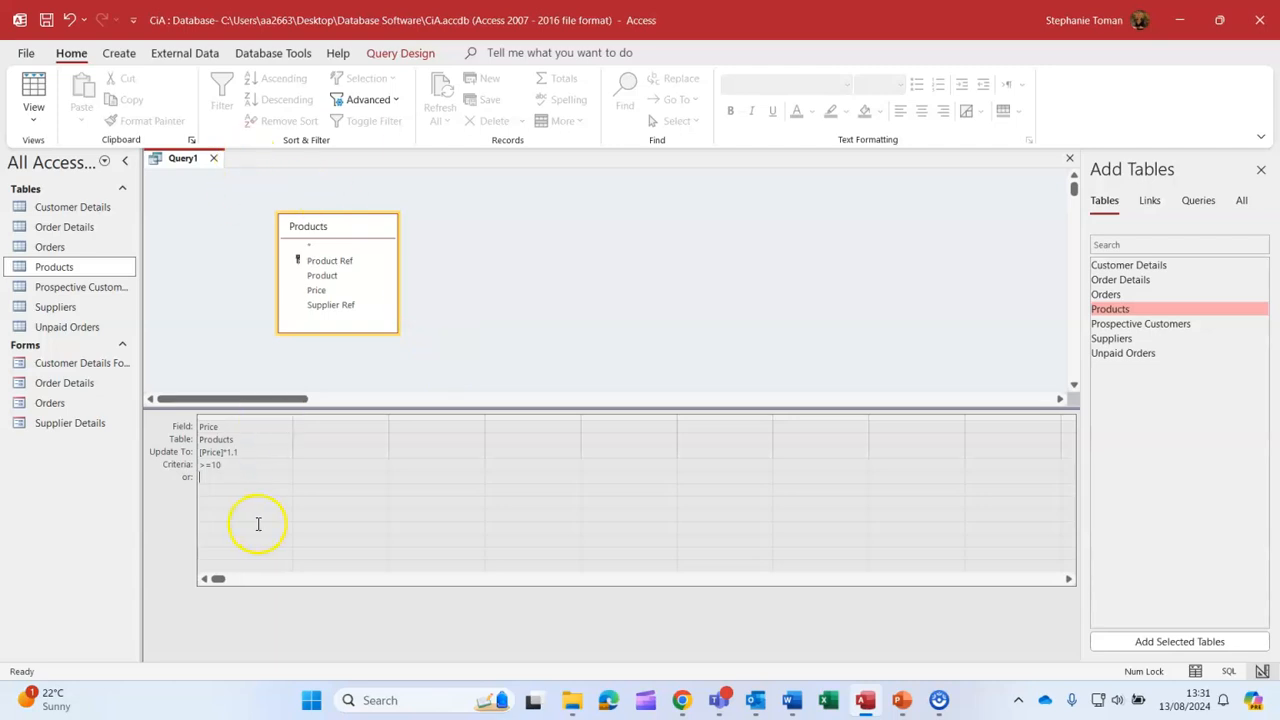
click(38, 84)
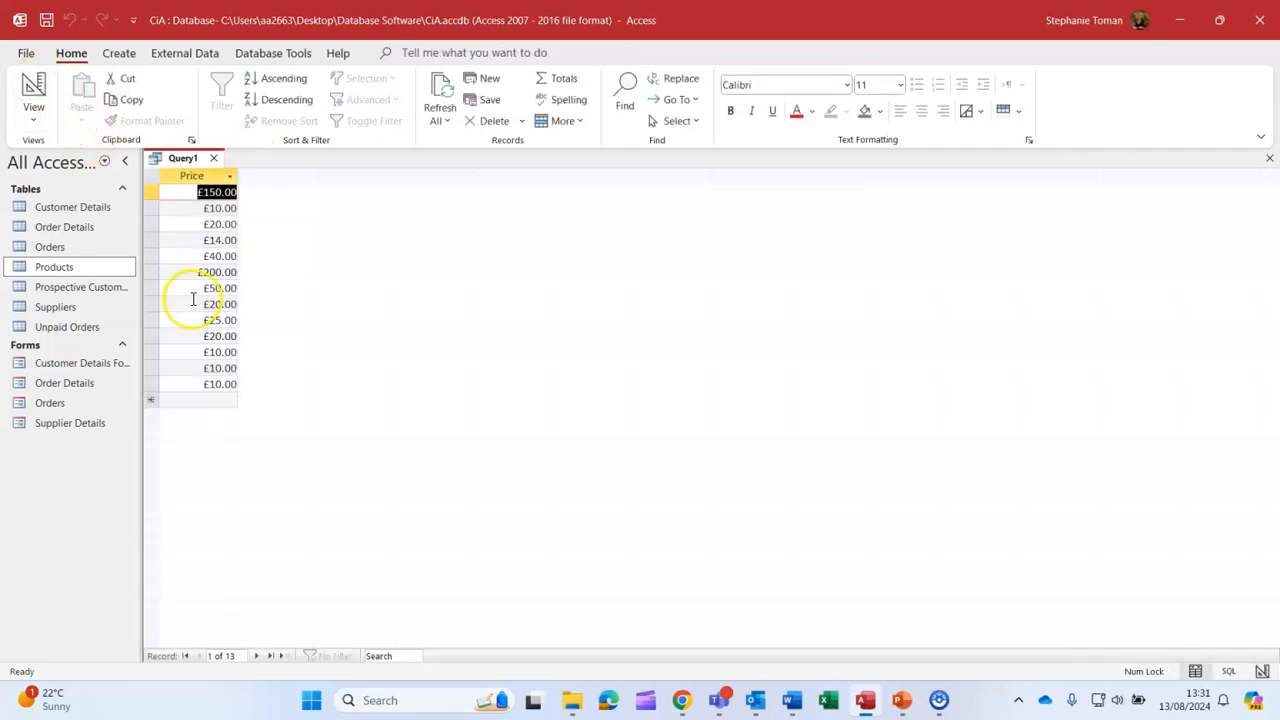
click(36, 86)
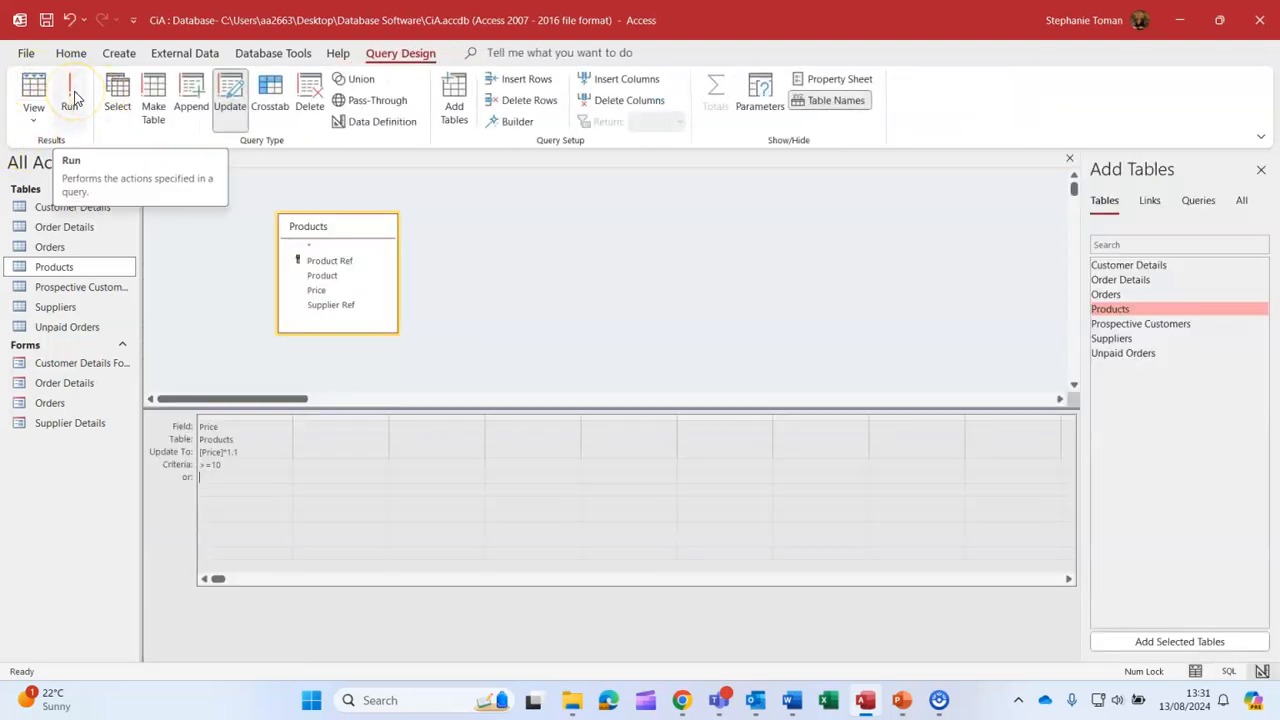
click(70, 92)
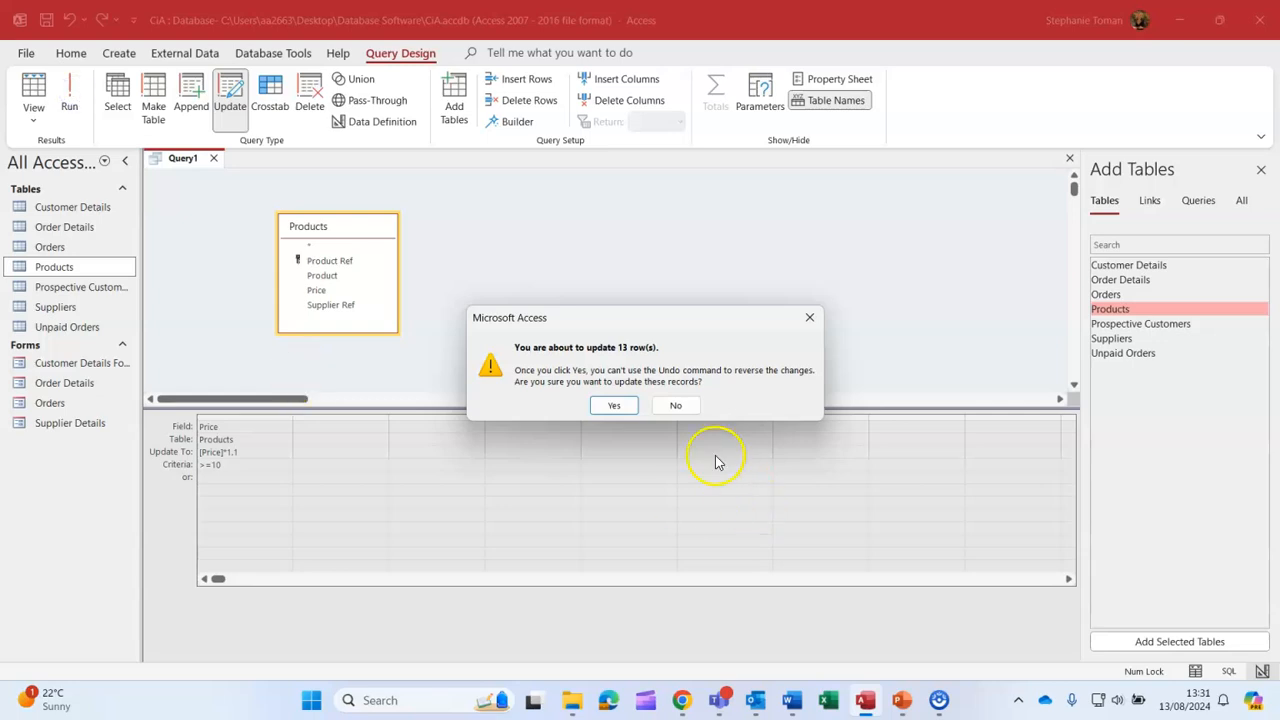
click(612, 406)
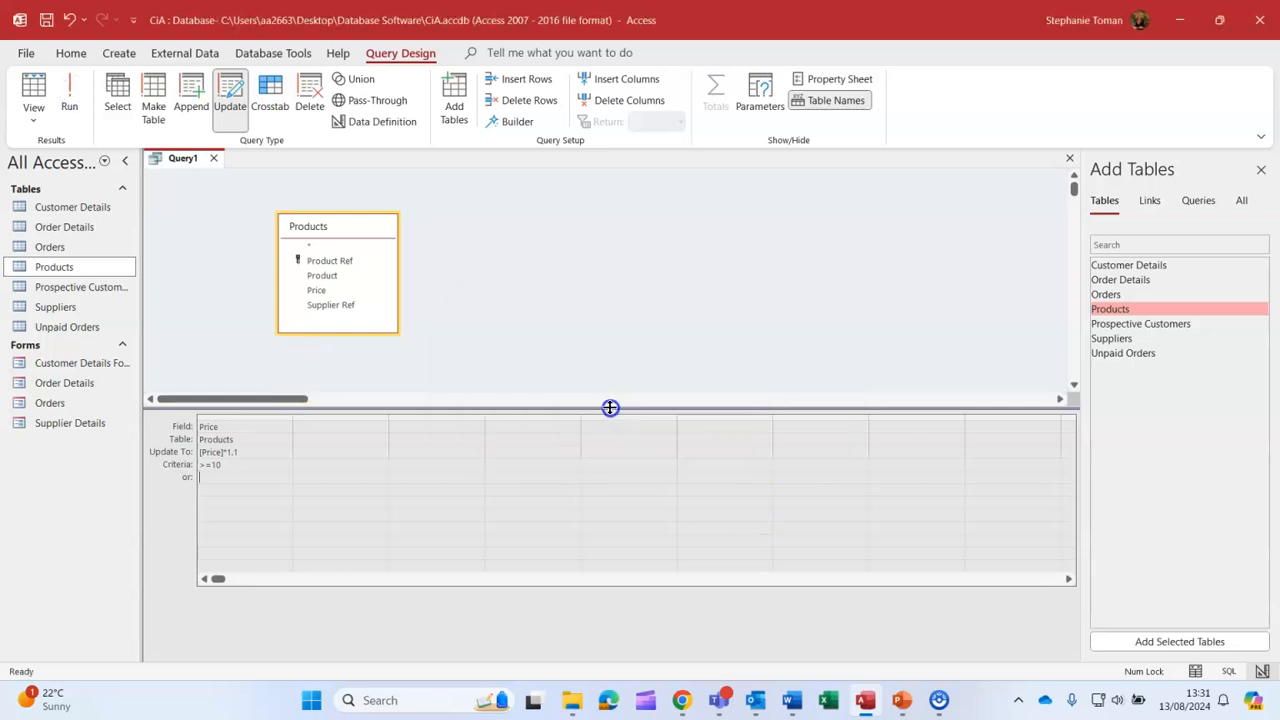
Inspect the updated prices in the query's datasheet, including the last three records, and return to the design.
click(33, 88)
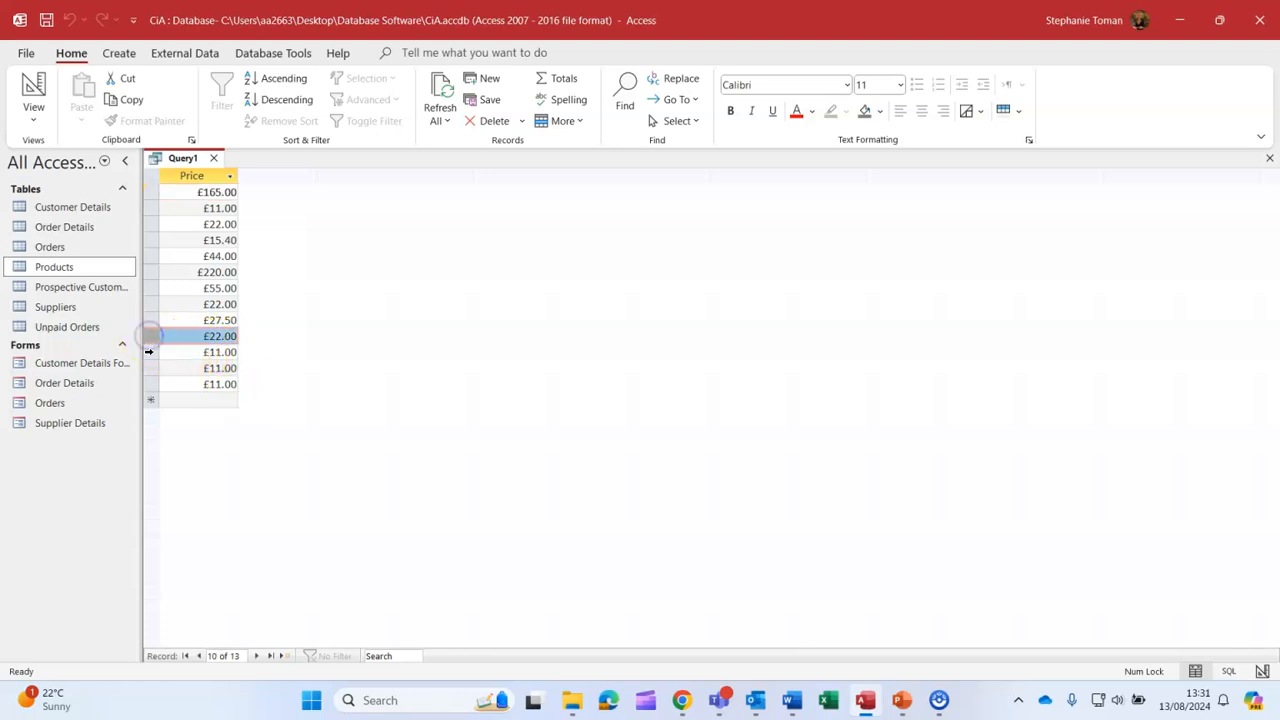
drag(149, 352, 146, 380)
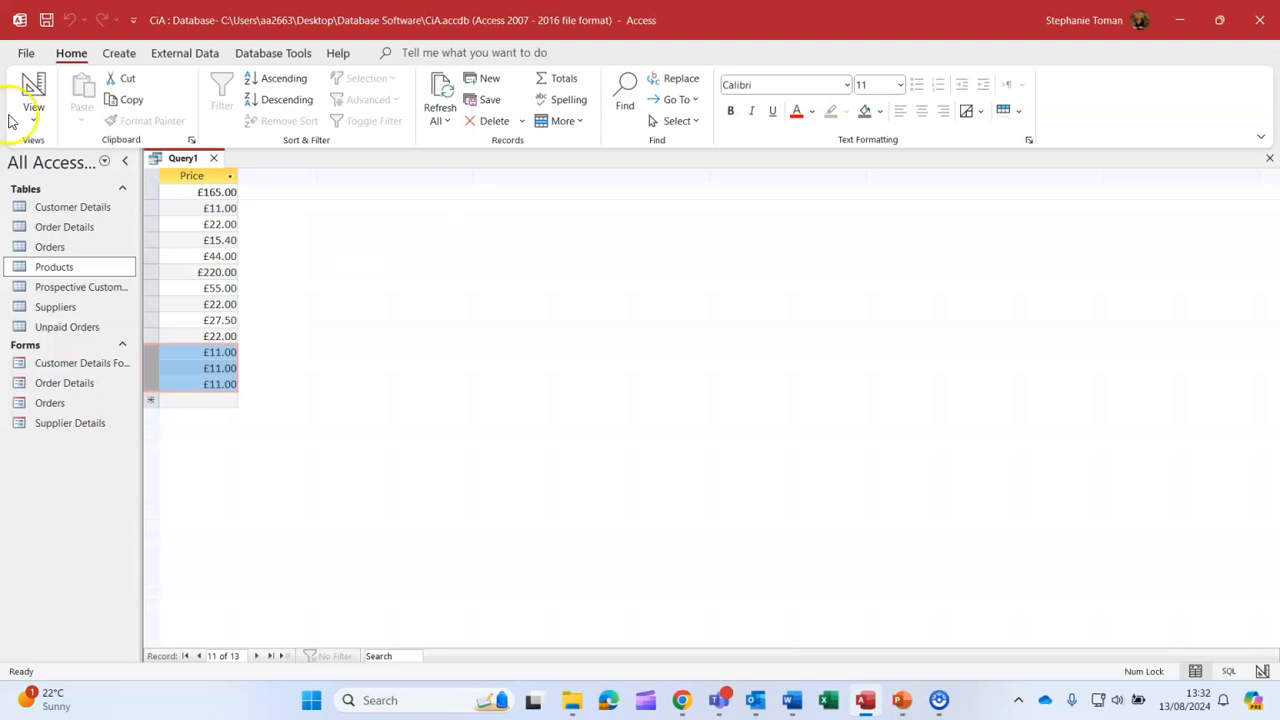
click(36, 89)
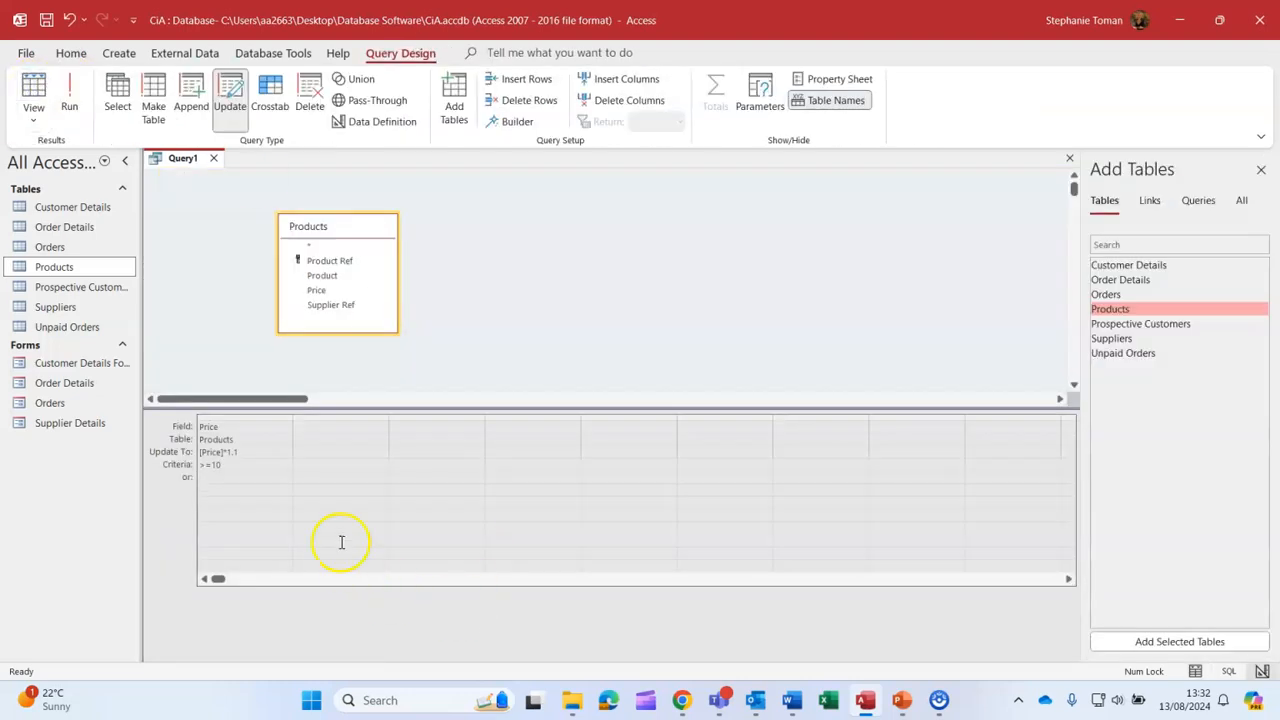
Change the Price field's update expression to [Price]*1.05, and preview the affected prices before returning to the design.
click(250, 453)
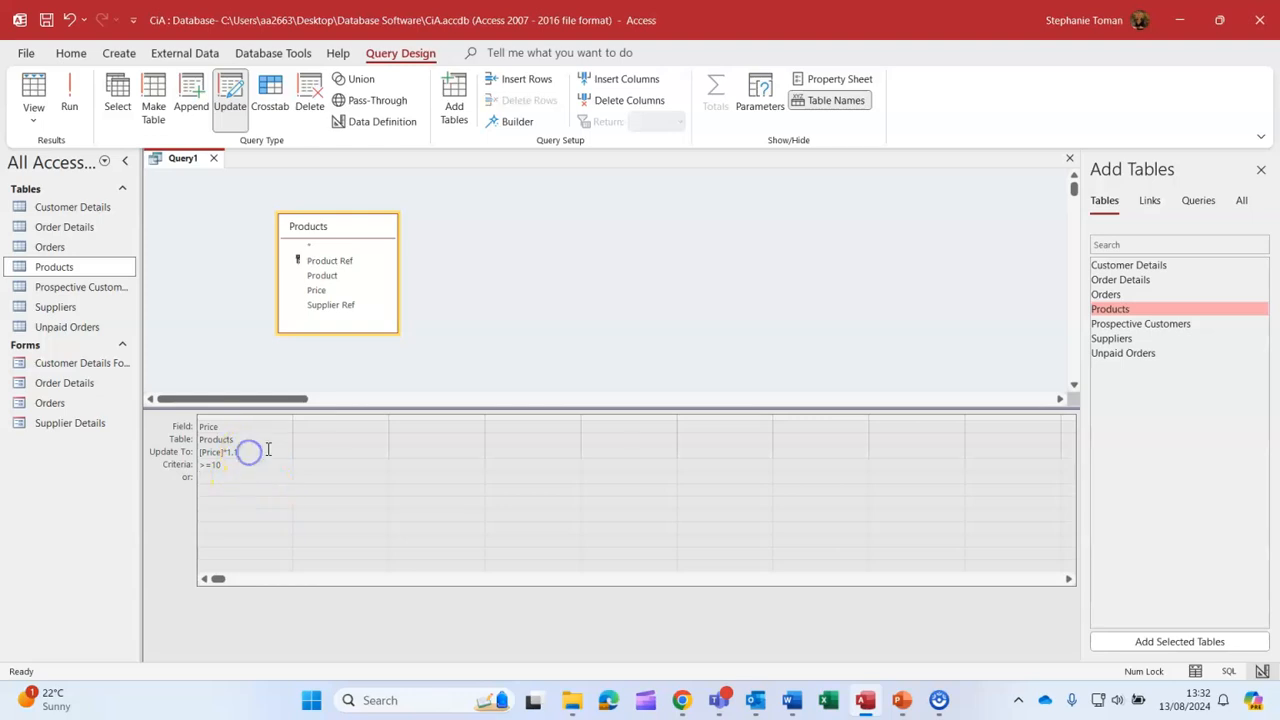
click(333, 410)
click(307, 486)
click(31, 92)
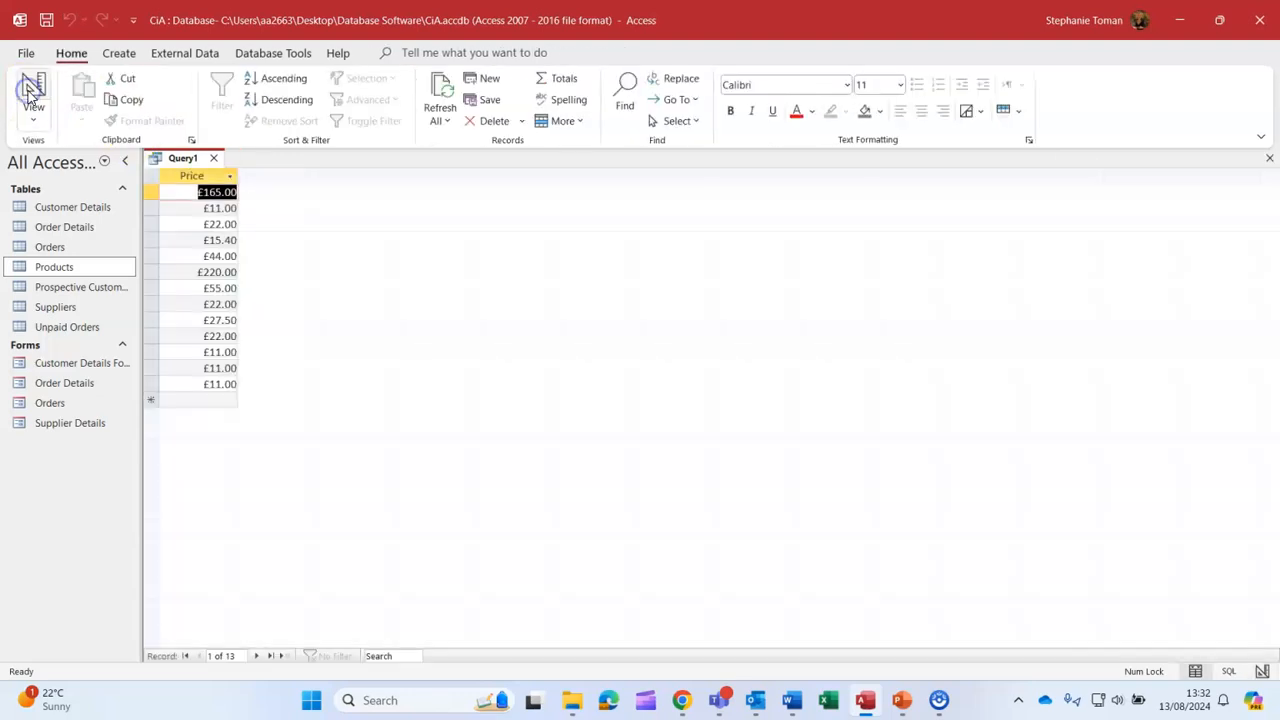
click(31, 92)
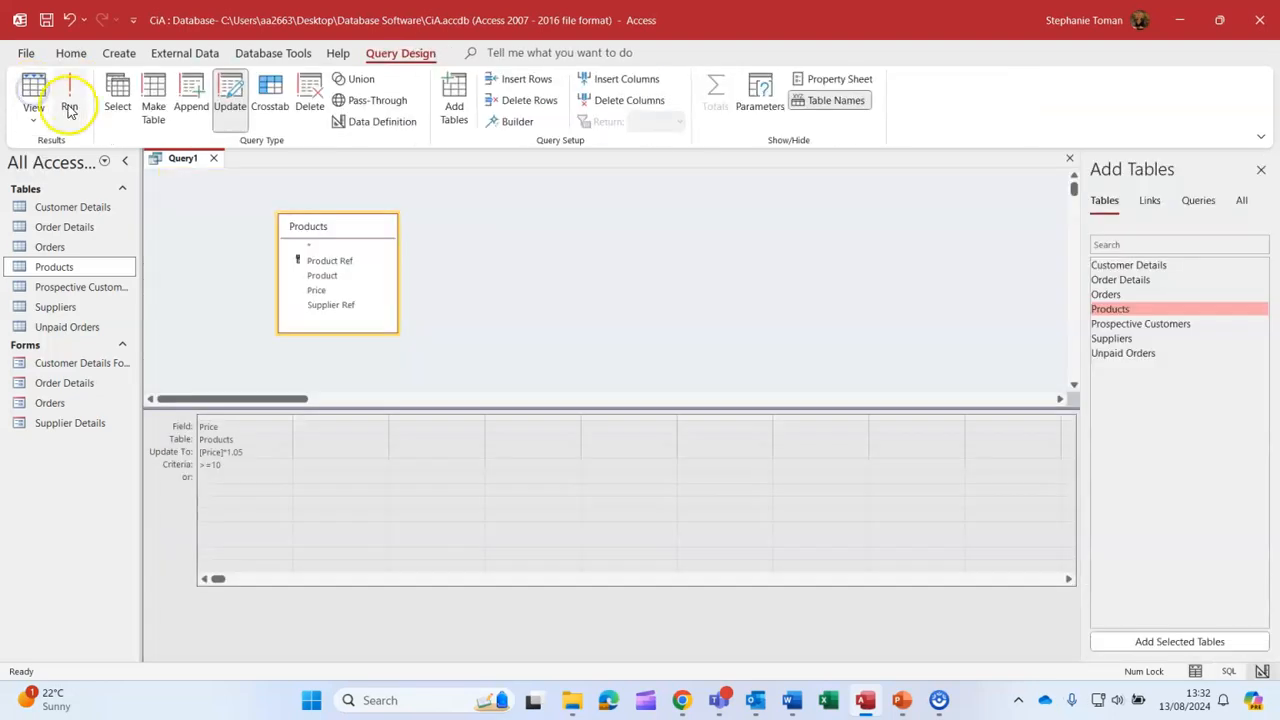
Run the [Price]*1.05 update query, accepting the record update, and check the resulting prices in the datasheet.
click(69, 108)
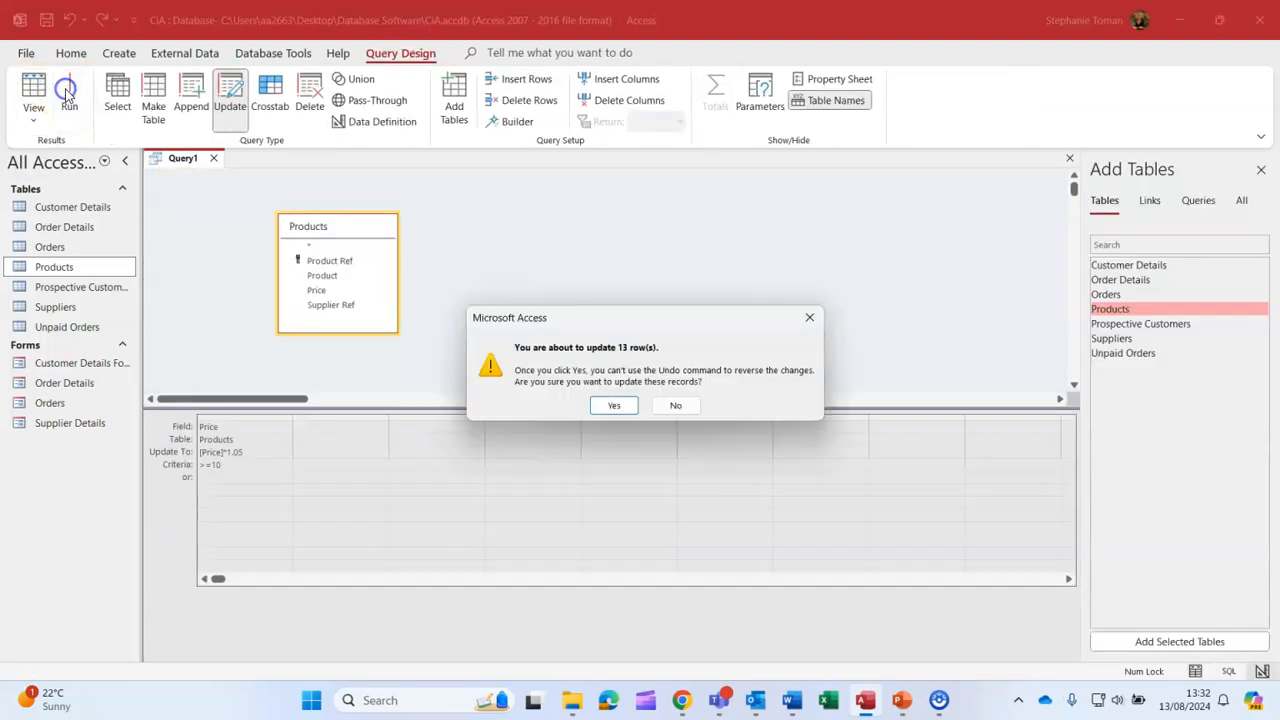
click(618, 406)
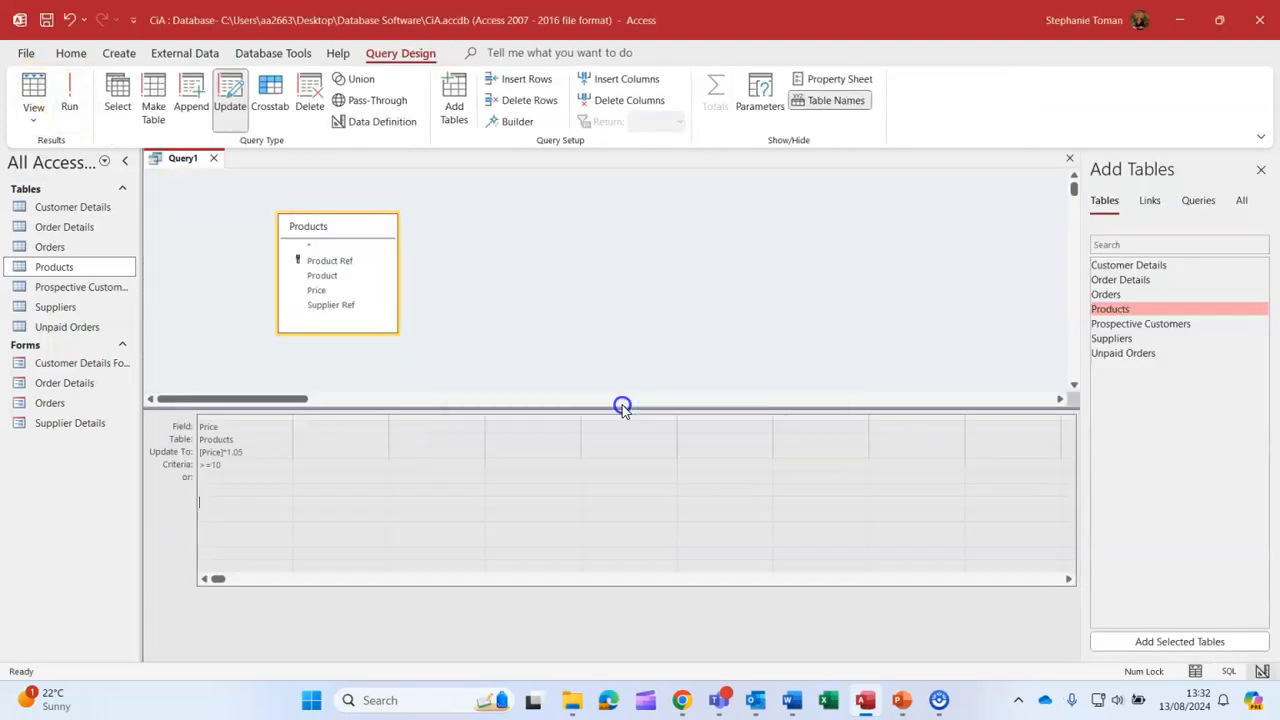
click(35, 90)
click(207, 368)
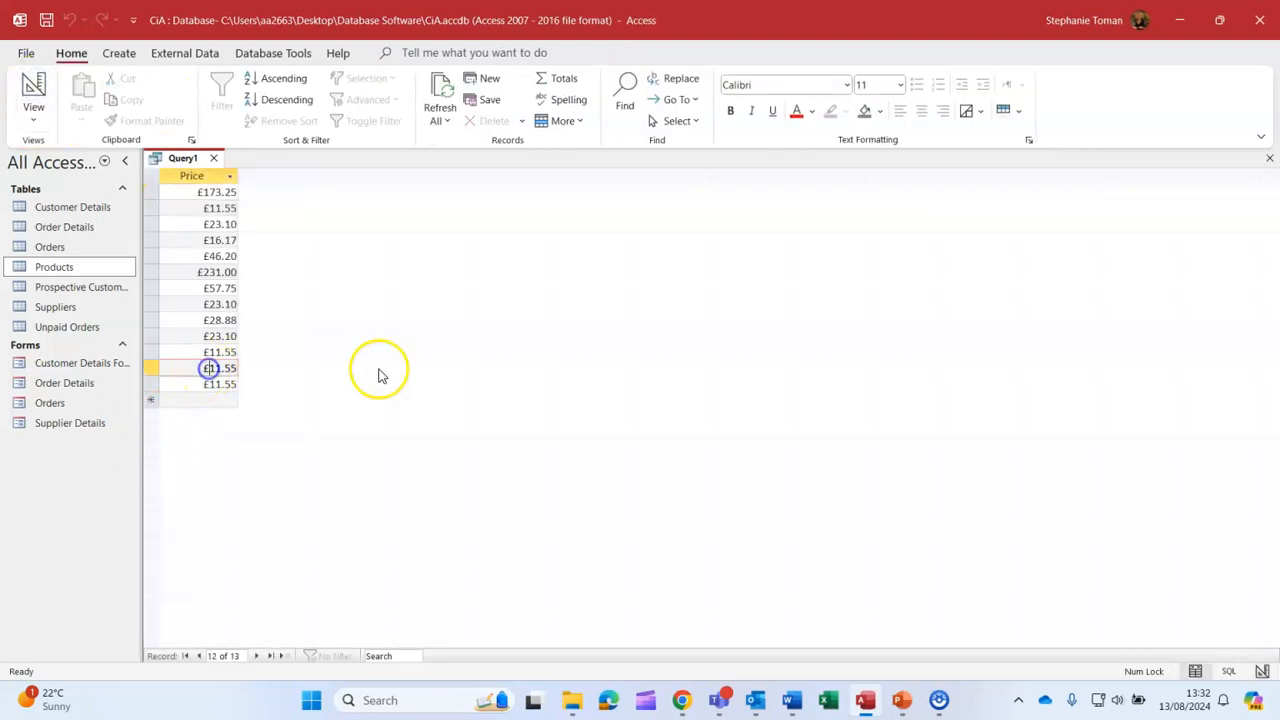